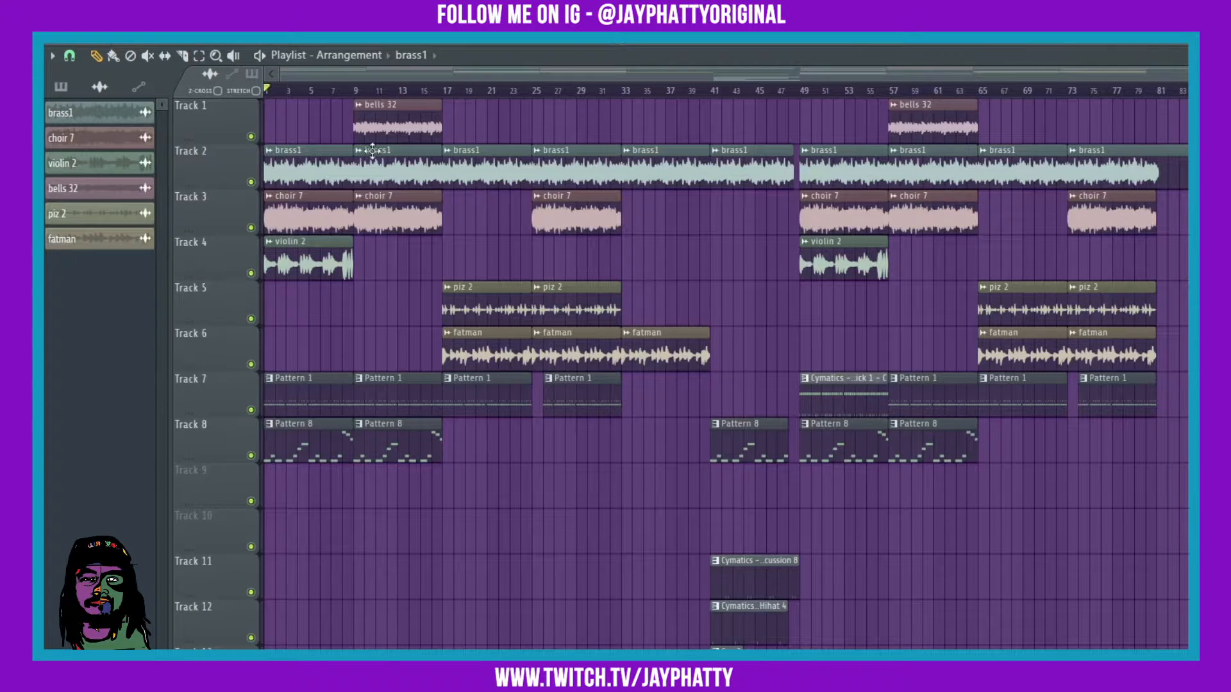
Play the beat from around bar 13 and examine the mixer levels during playback
{"action": "left_click", "coordinate": [395, 90]}
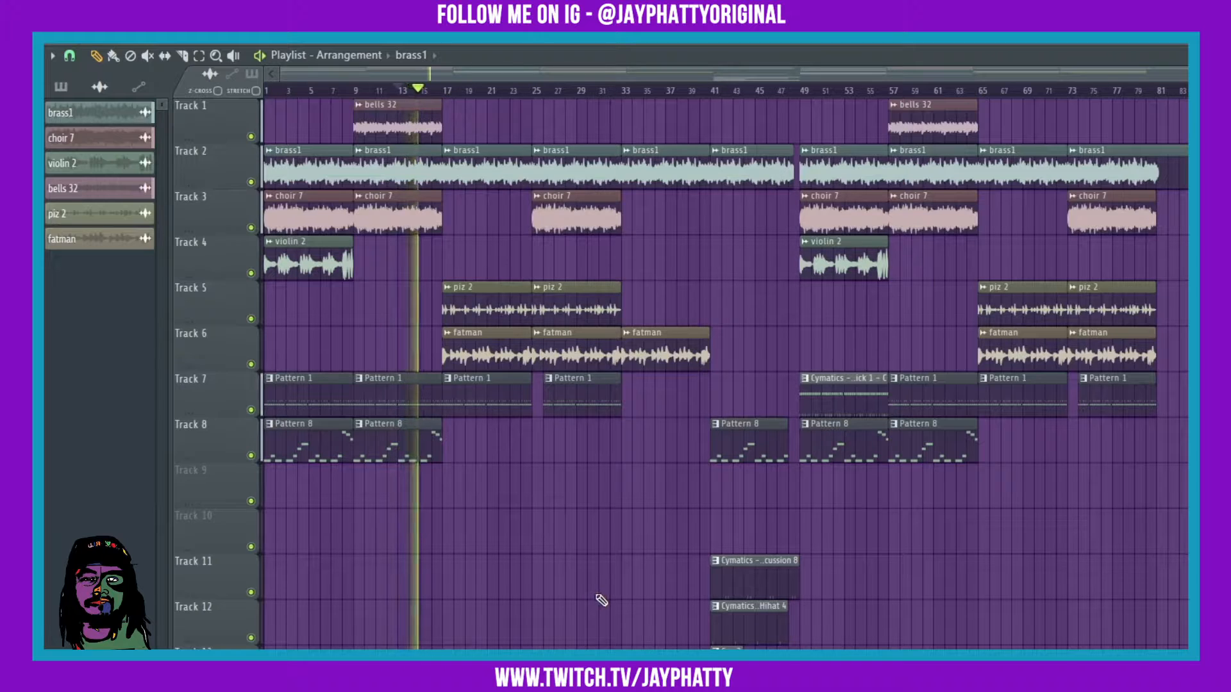
{"action": "key", "text": "F9"}
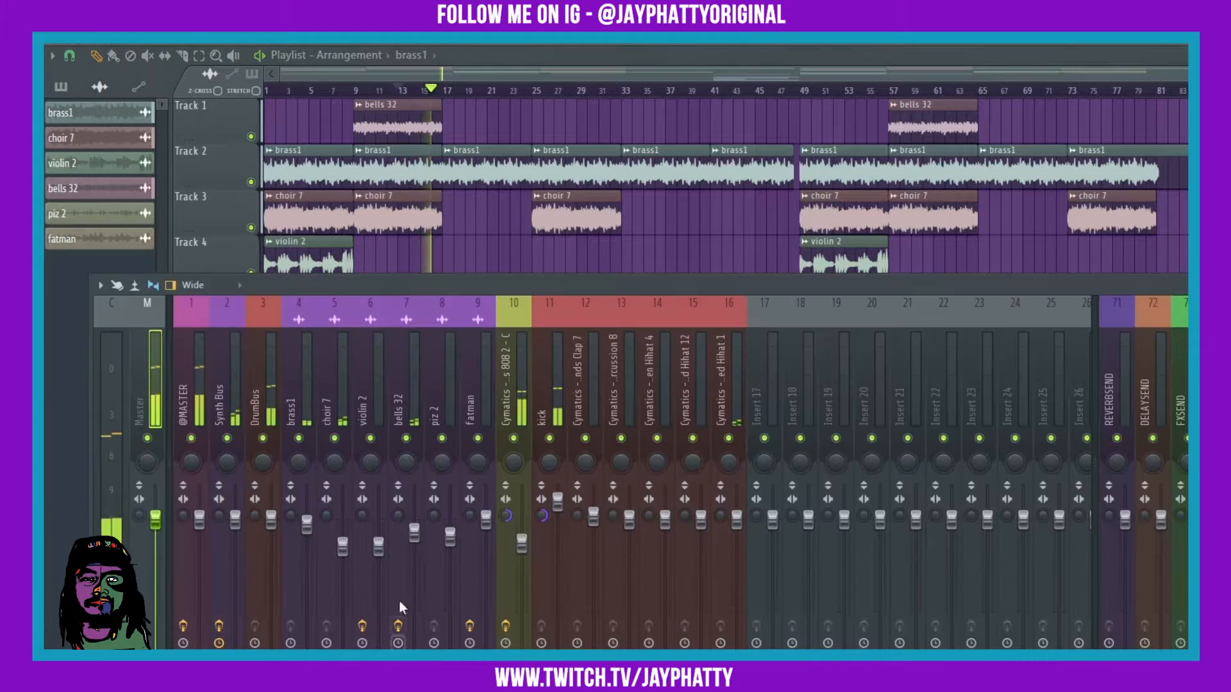
{"action": "left_click", "coordinate": [414, 536]}
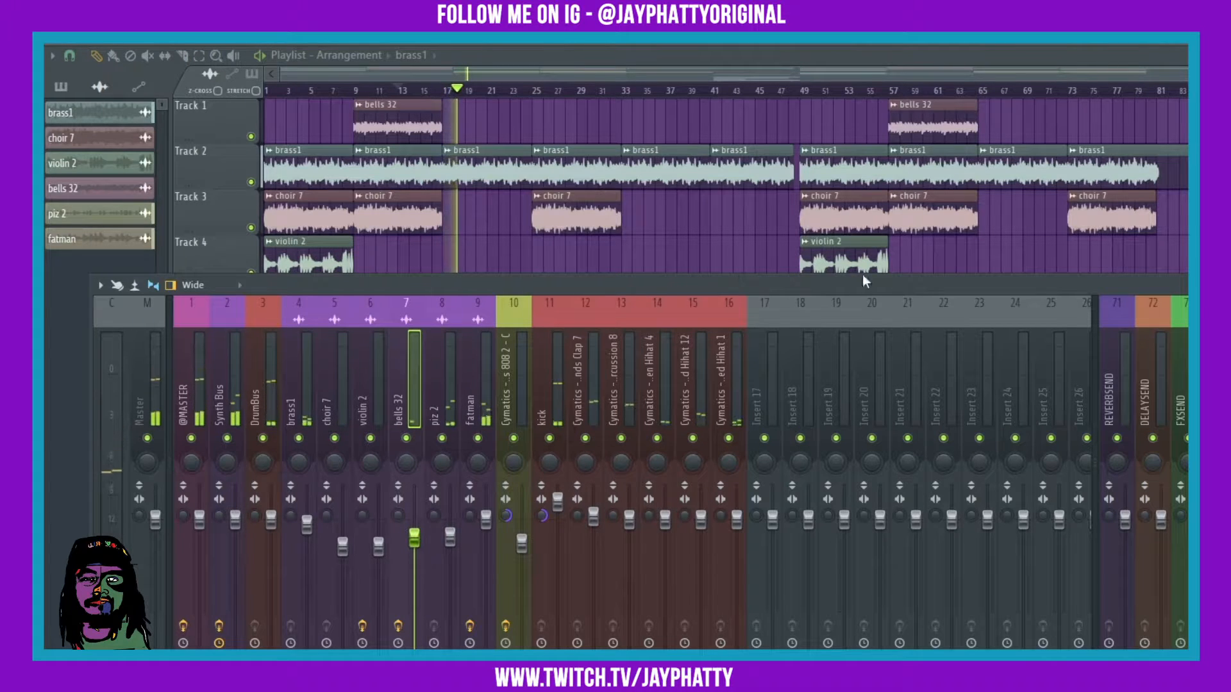
{"action": "key", "text": "F9"}
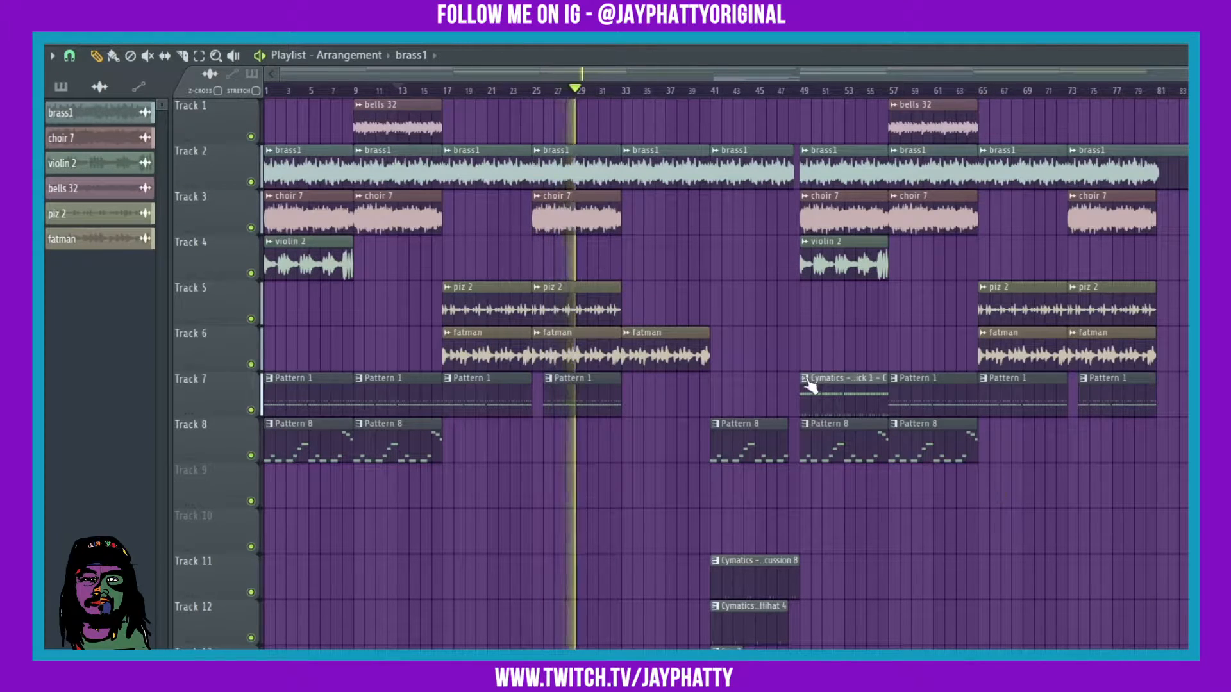
{"action": "key", "text": "space"}
{"action": "key", "text": "space"}
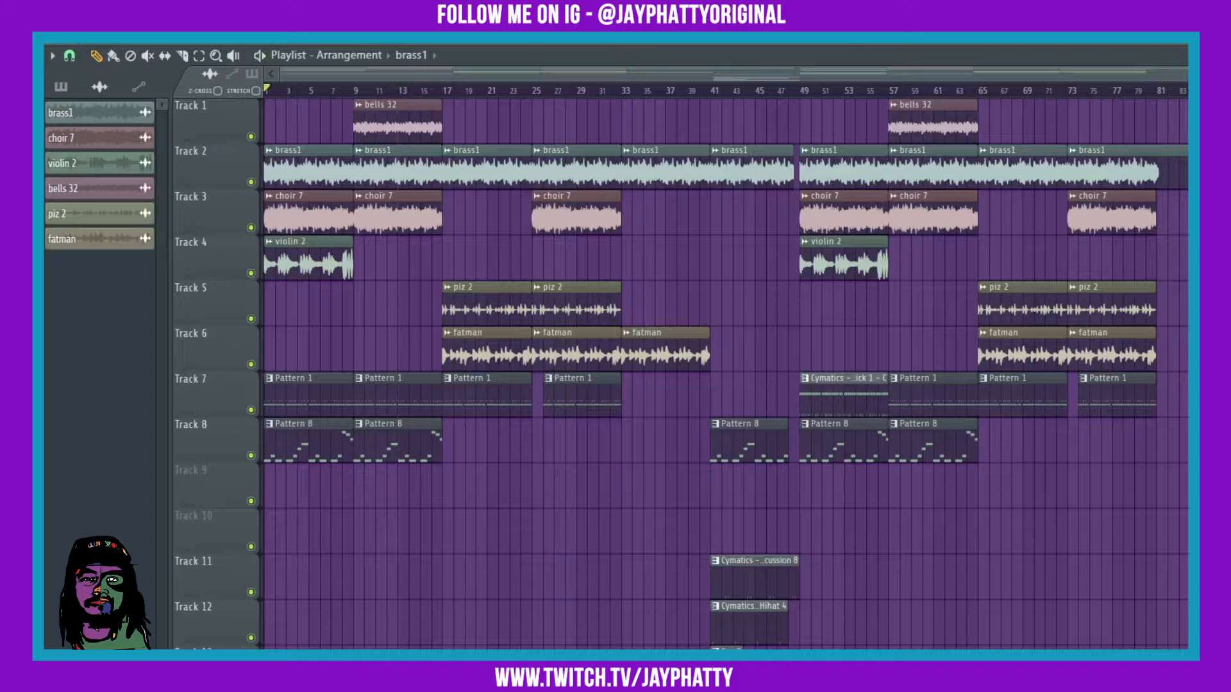
Move all playlist clips eight bars later so the arrangement starts at bar 9
{"action": "key", "text": "ctrl+a"}
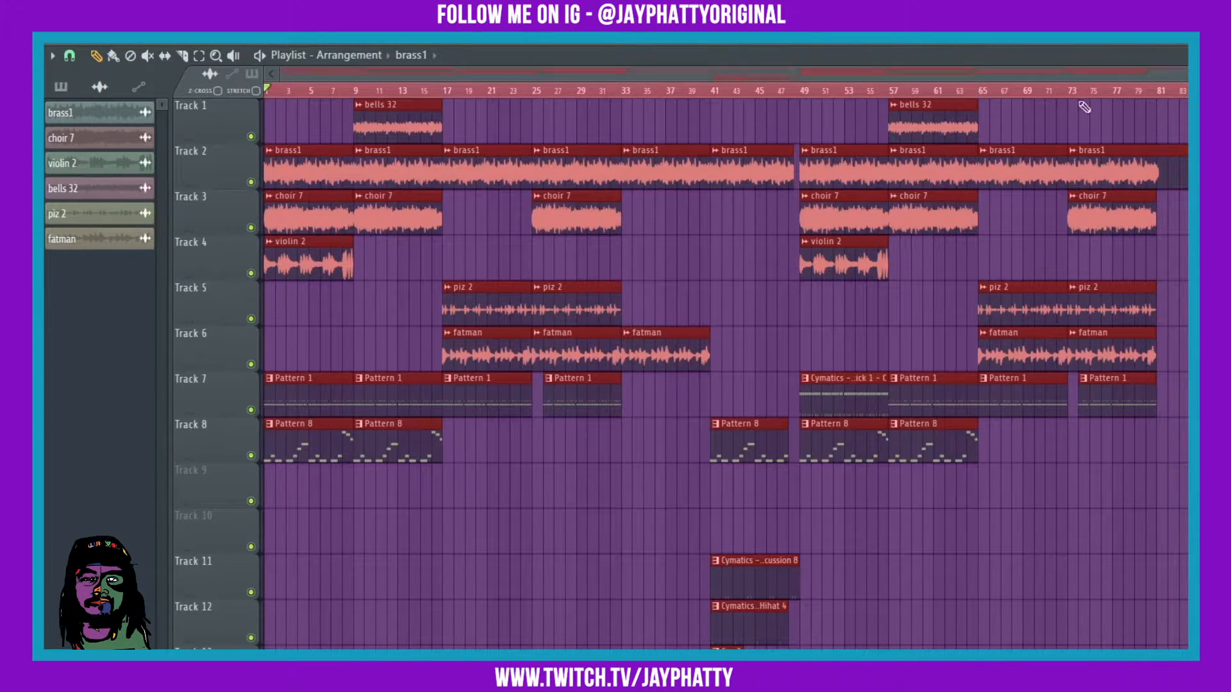
{"action": "left_click_drag", "start_coordinate": [314, 169], "coordinate": [401, 175]}
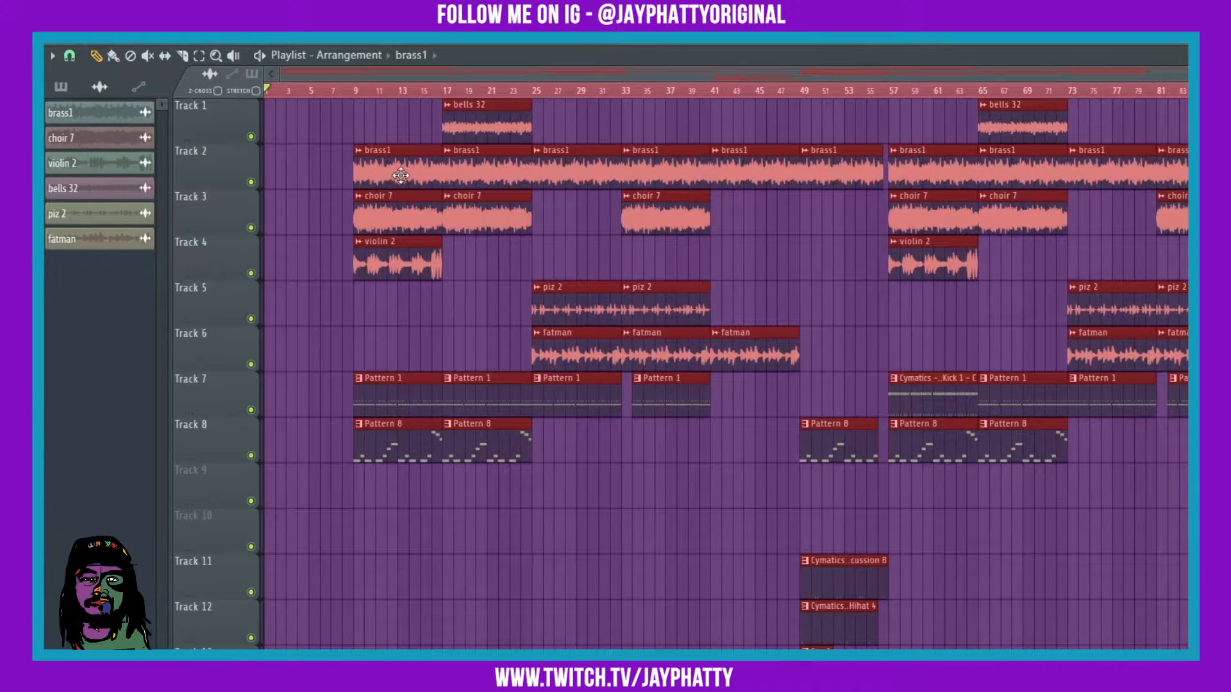
{"action": "left_click", "coordinate": [413, 339]}
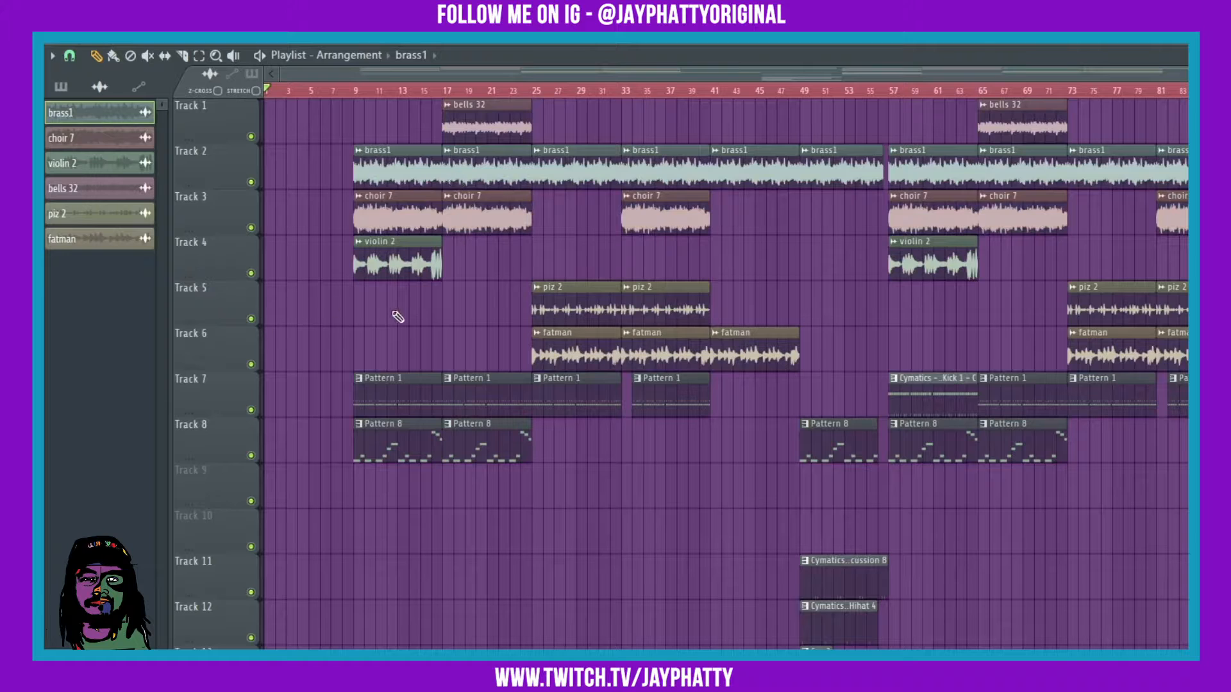
Place copies of the brass1, choir 7 and violin 2 clips on Tracks 8 to 10 at bar 1 and select bars 1 to 9 for looping
{"action": "left_click_drag", "start_coordinate": [397, 317], "coordinate": [195, 425]}
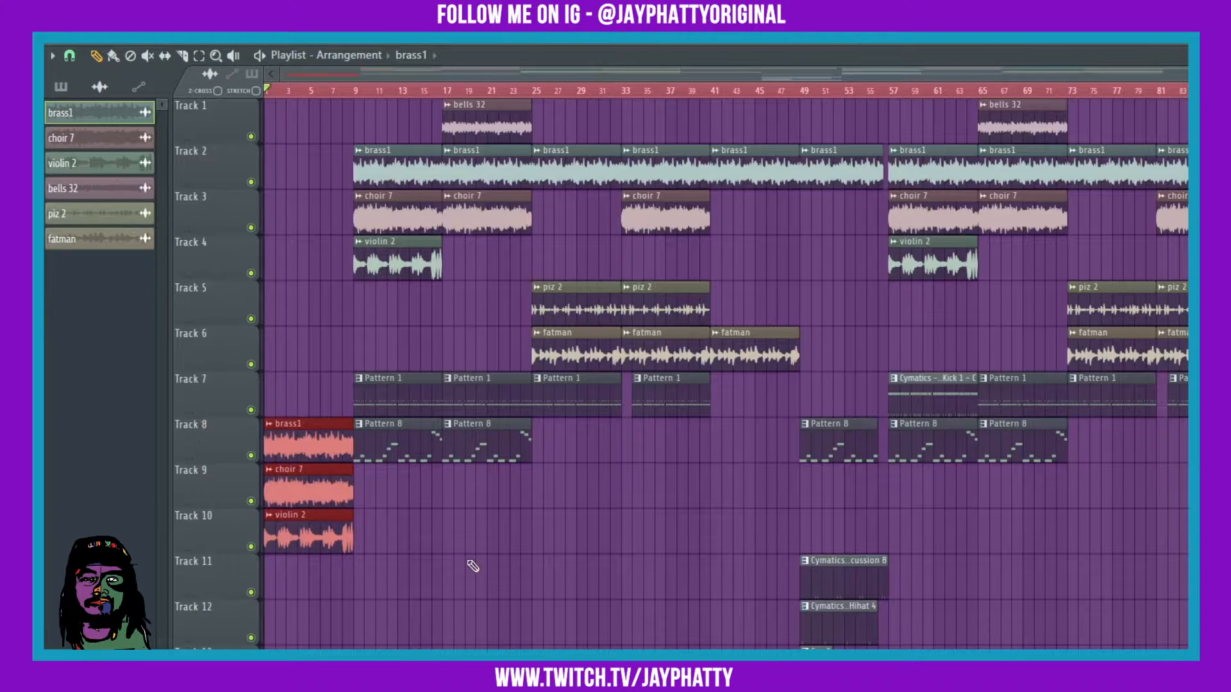
{"action": "left_click", "coordinate": [472, 566]}
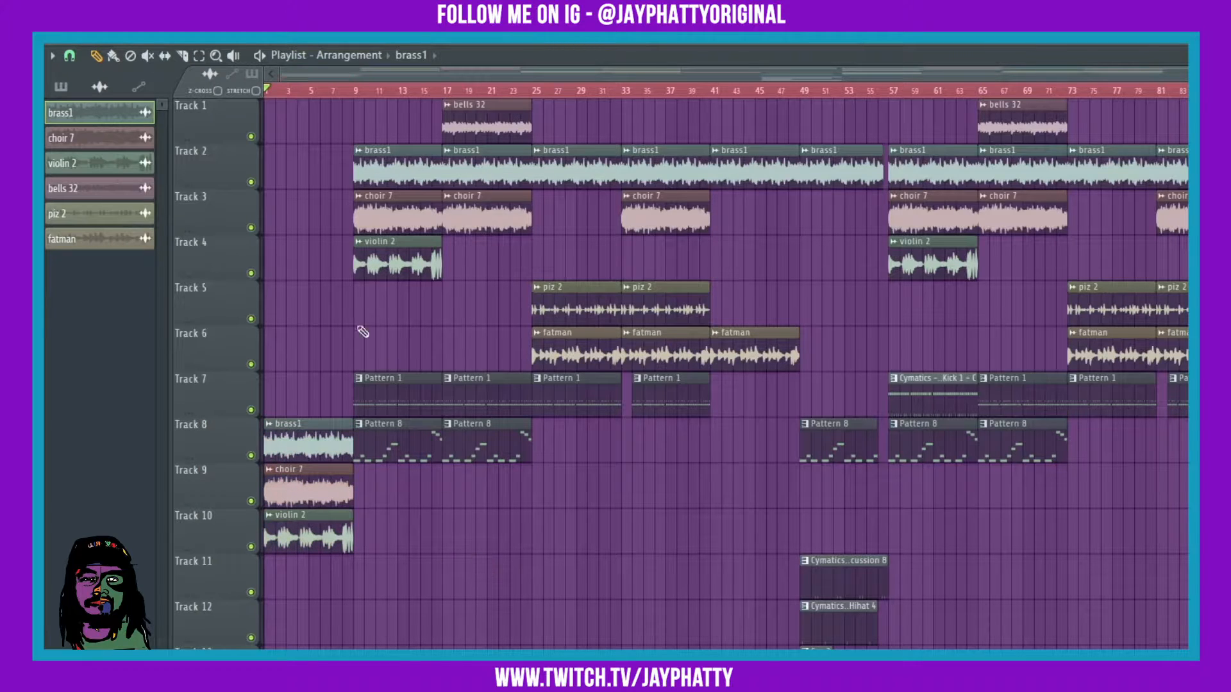
{"action": "left_click", "coordinate": [354, 90]}
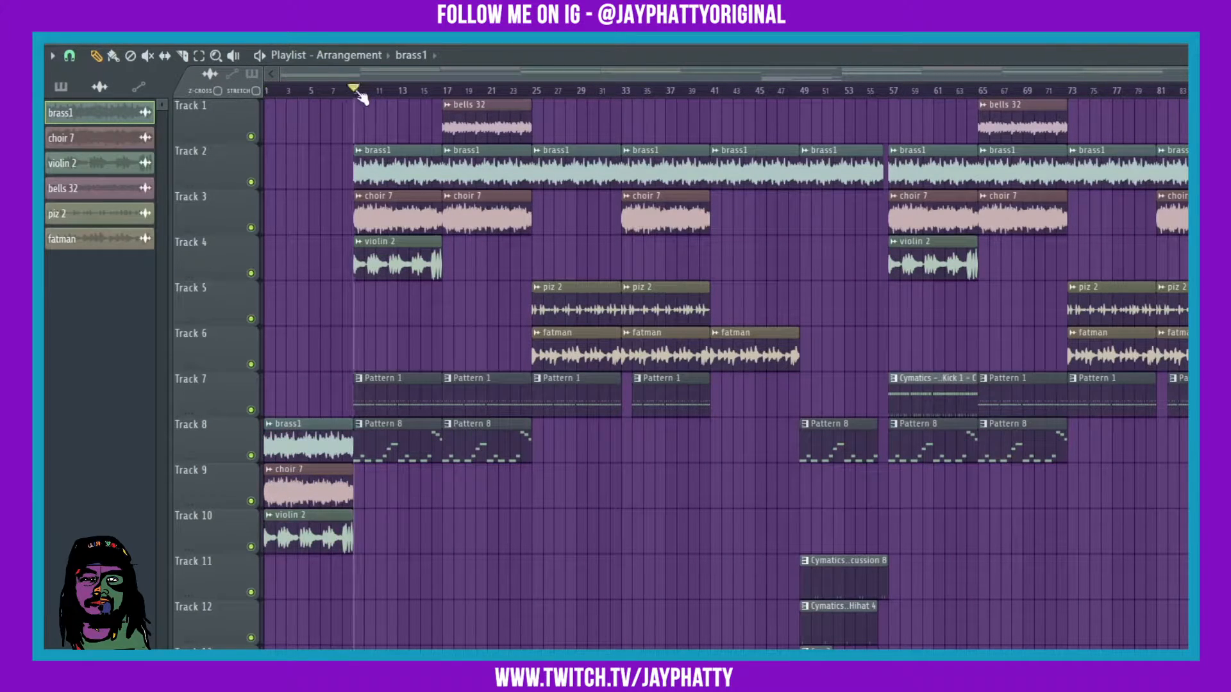
{"action": "left_click_drag", "start_coordinate": [357, 90], "coordinate": [266, 91]}
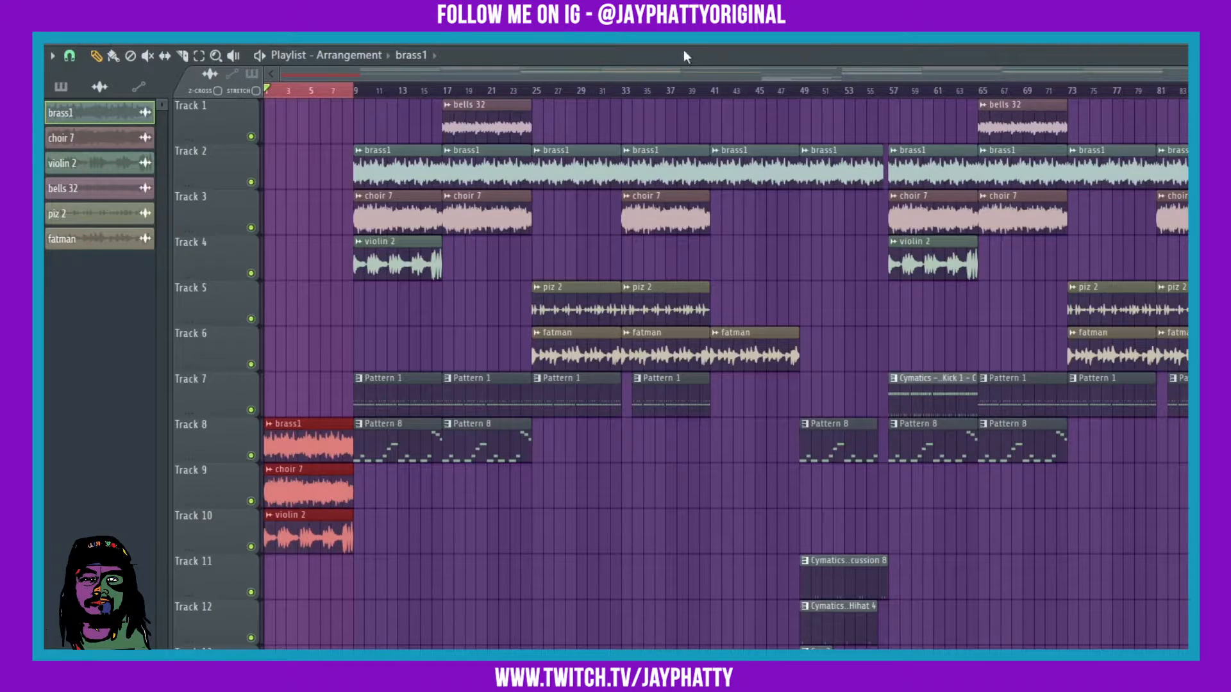
Show the mixer and select the Synth Bus track that the melody tracks feed
{"action": "key", "text": "F9"}
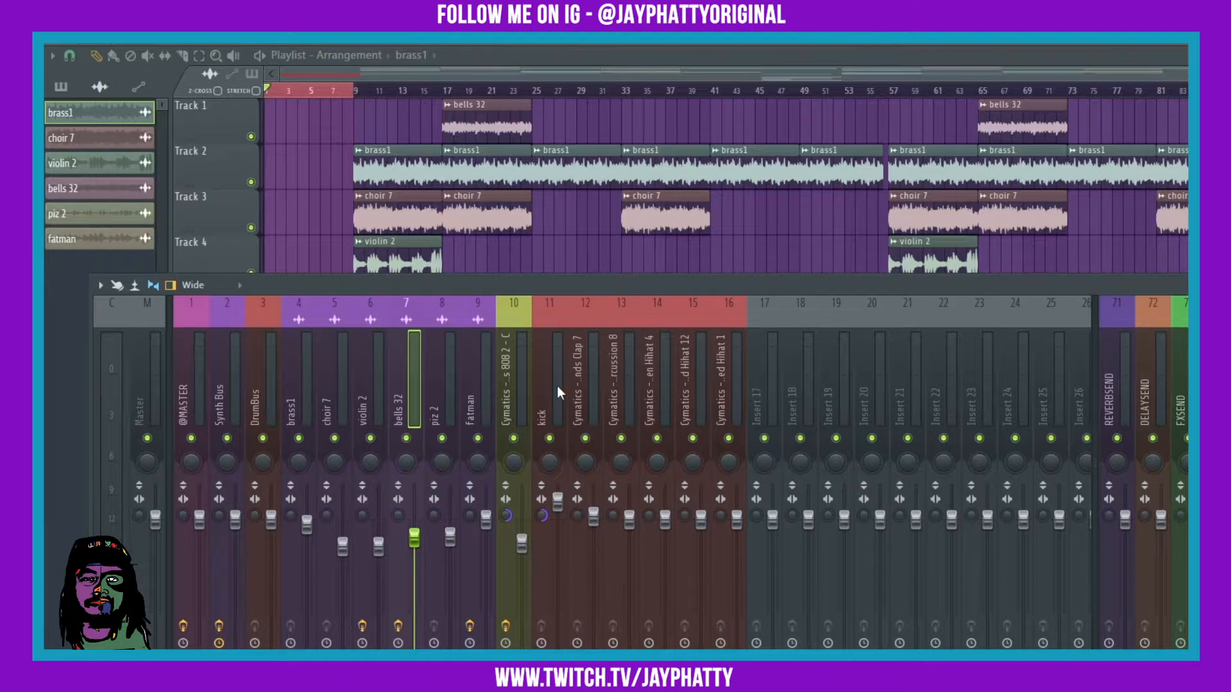
{"action": "left_click", "coordinate": [289, 358]}
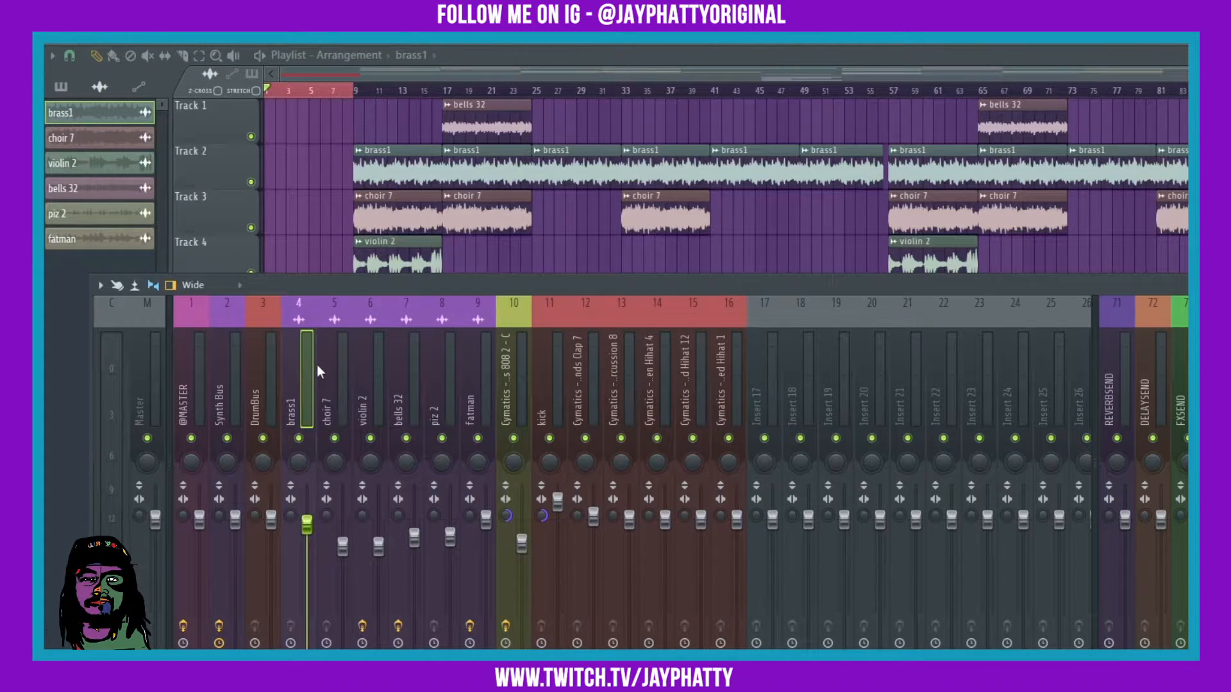
{"action": "left_click", "coordinate": [348, 375]}
{"action": "left_click", "coordinate": [463, 382]}
{"action": "left_click", "coordinate": [219, 377]}
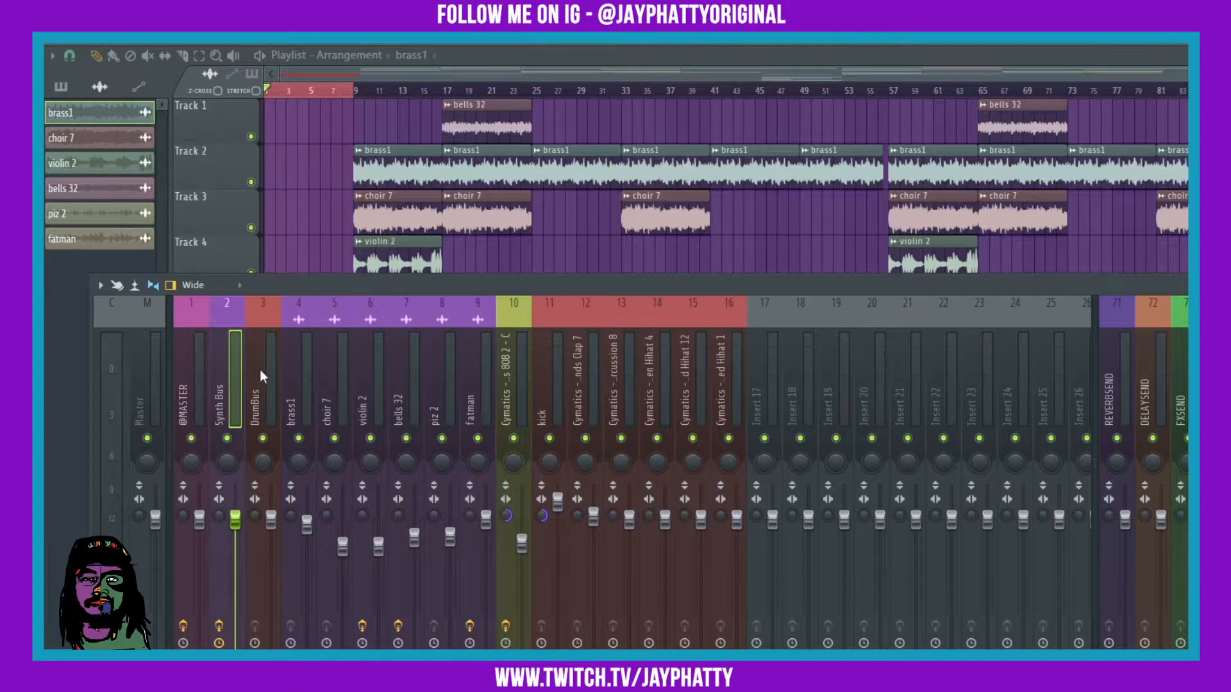
Shrink and reposition the mixer window so the Synth Bus effect slots are in view
{"action": "left_click_drag", "start_coordinate": [362, 287], "coordinate": [439, 203]}
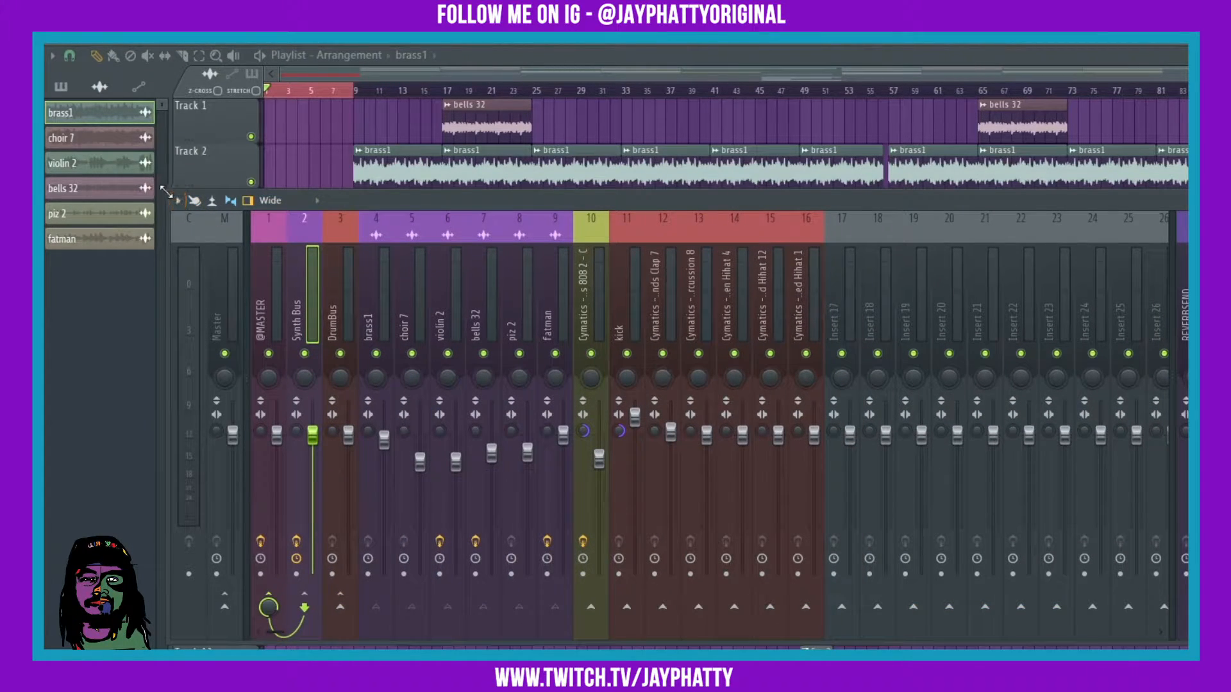
{"action": "left_click_drag", "start_coordinate": [166, 190], "coordinate": [518, 311]}
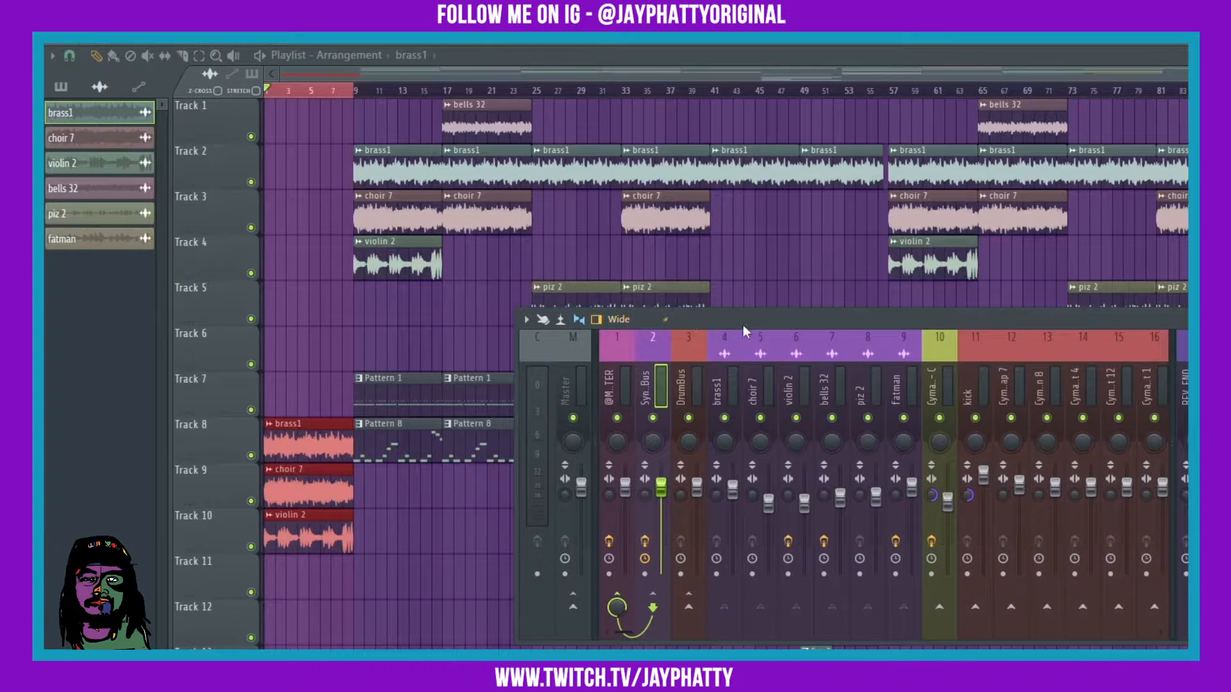
{"action": "left_click_drag", "start_coordinate": [743, 327], "coordinate": [579, 225]}
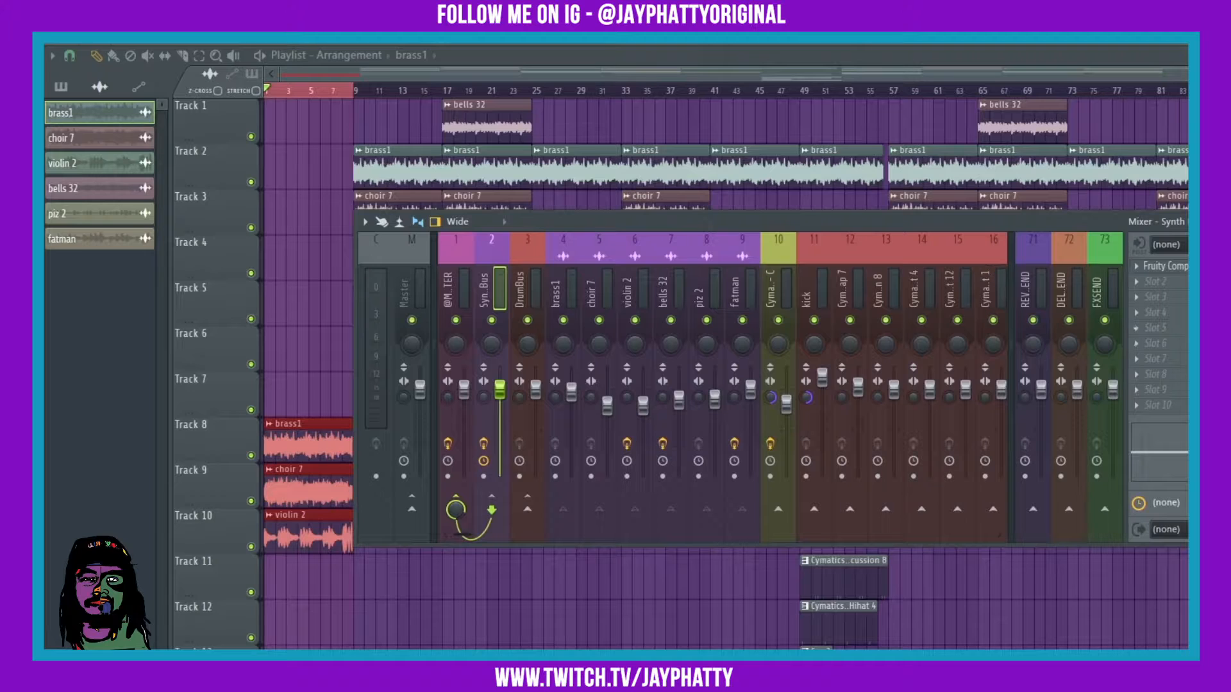
Load Gross Beat into effect slot 6 of the Synth Bus and place its window fully in view
{"action": "left_click", "coordinate": [1167, 358]}
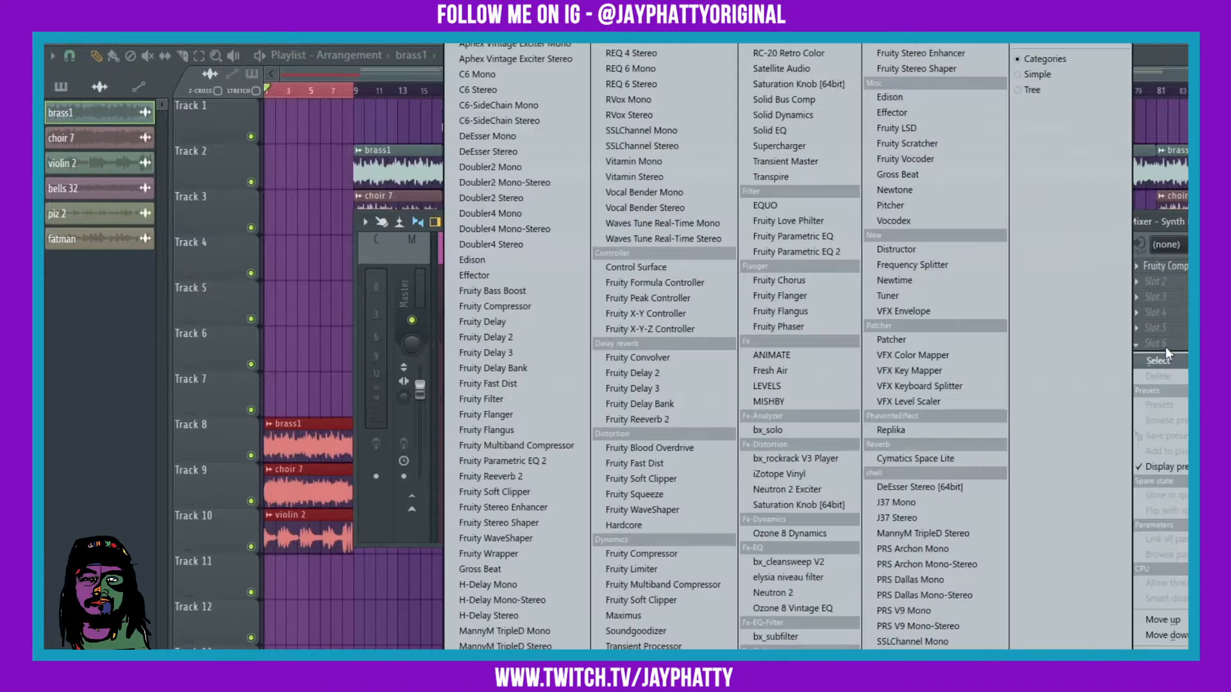
{"action": "left_click", "coordinate": [900, 174]}
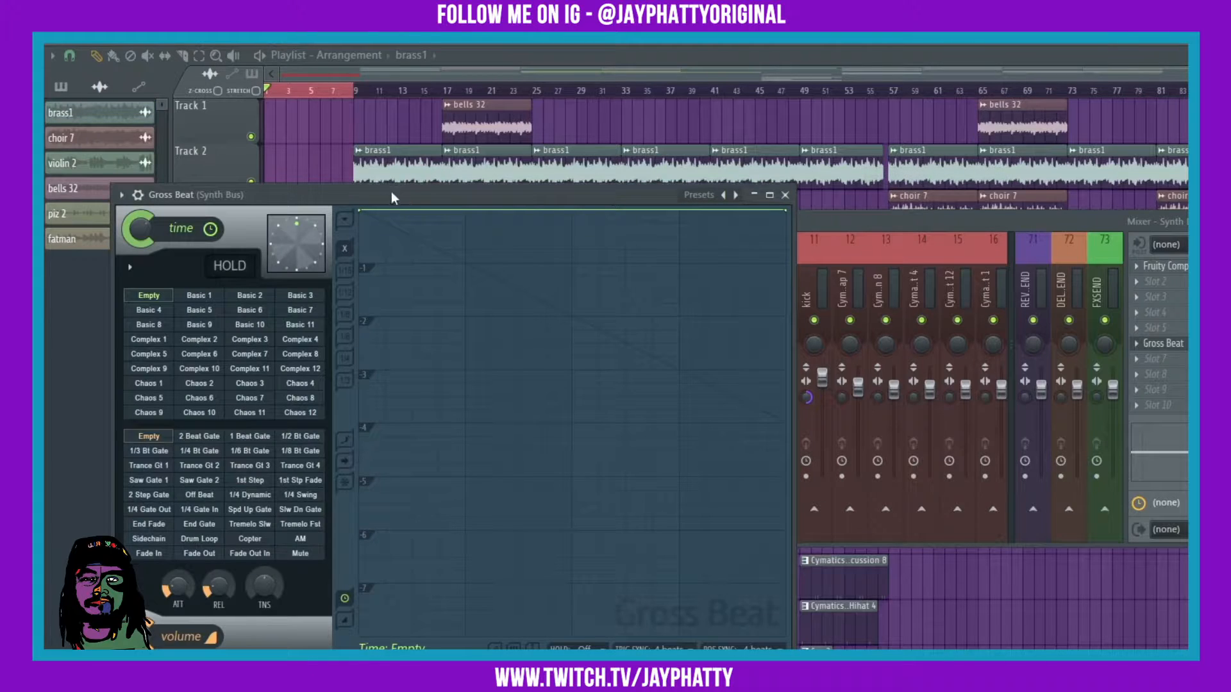
{"action": "left_click_drag", "start_coordinate": [392, 192], "coordinate": [566, 154]}
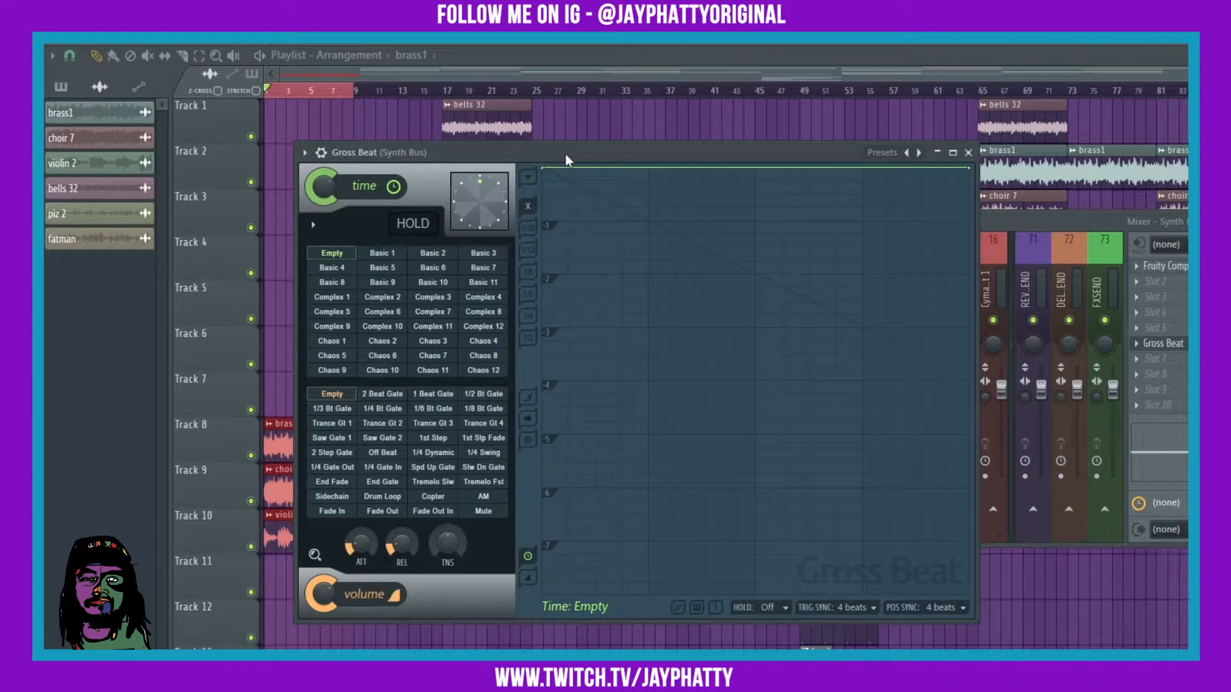
Load the Momentary preset in Gross Beat and select its Empty volume and time slots
{"action": "left_click", "coordinate": [918, 153]}
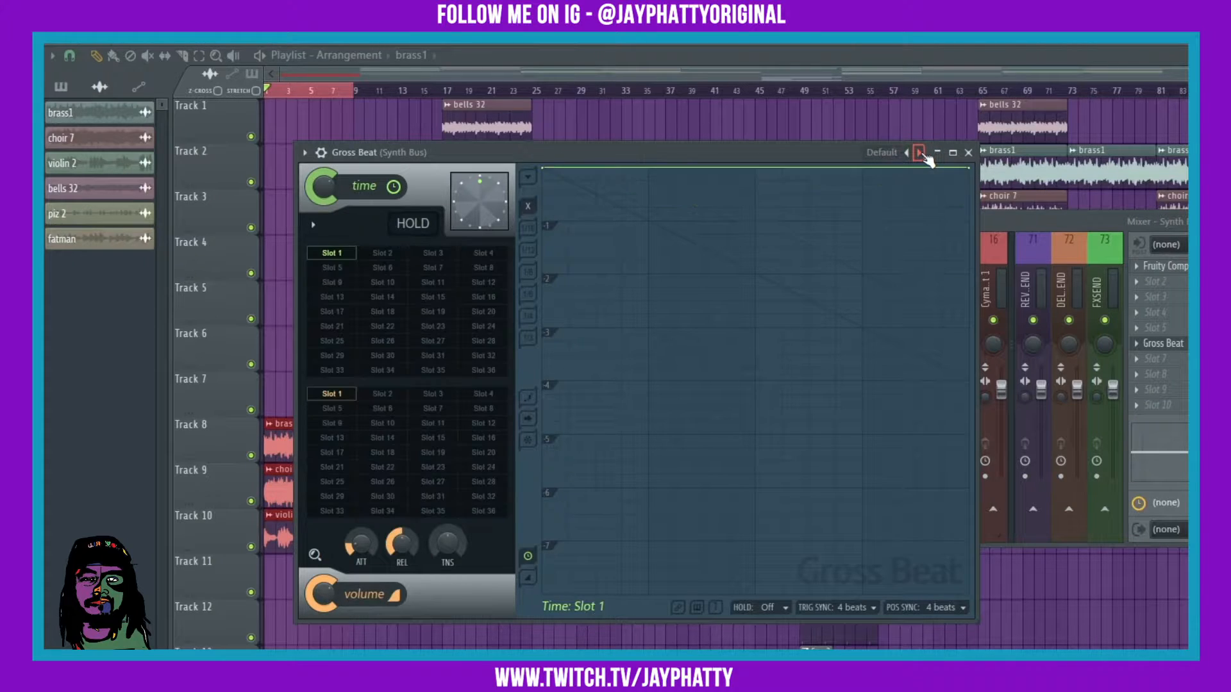
{"action": "left_click", "coordinate": [920, 154]}
{"action": "left_click", "coordinate": [920, 153]}
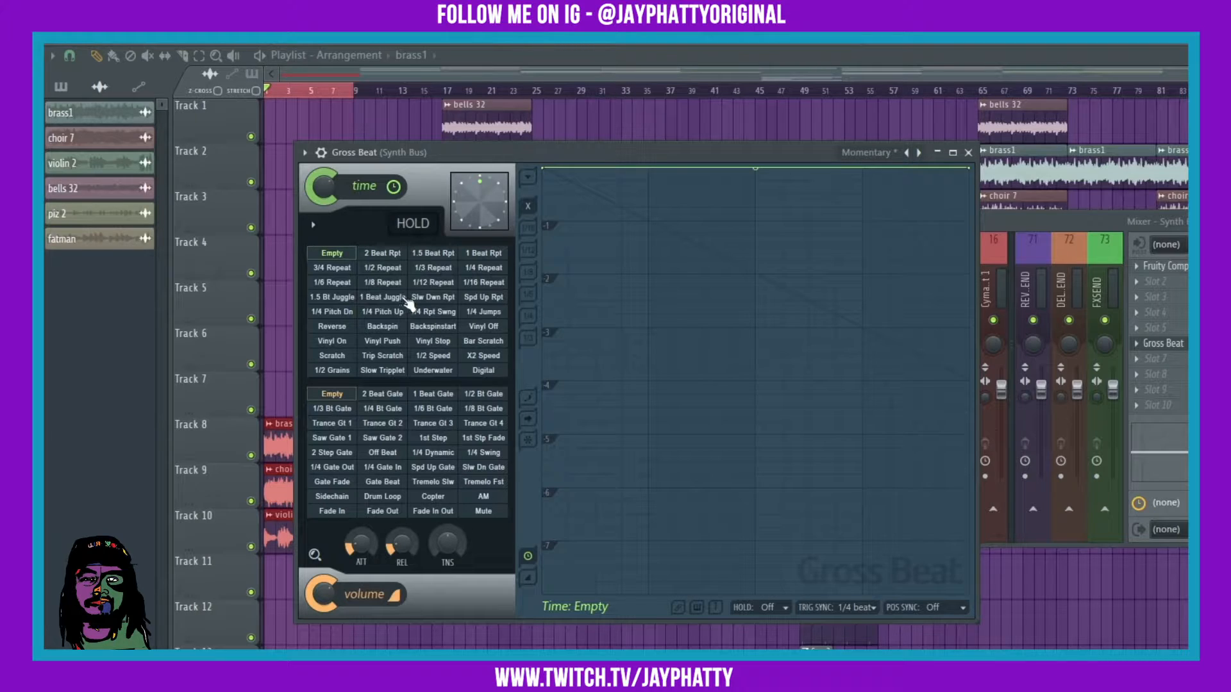
{"action": "left_click", "coordinate": [346, 398]}
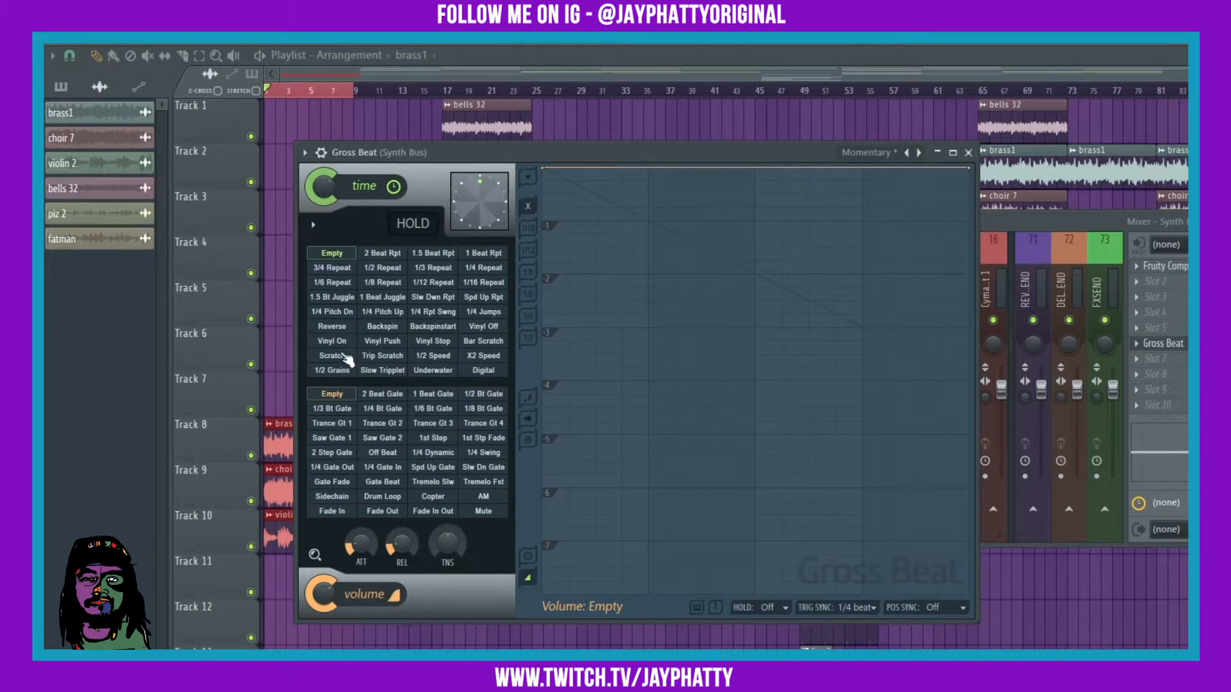
{"action": "left_click", "coordinate": [331, 255]}
Step through the Gross Beat presets and load the skipitskip preset
{"action": "left_click", "coordinate": [906, 152]}
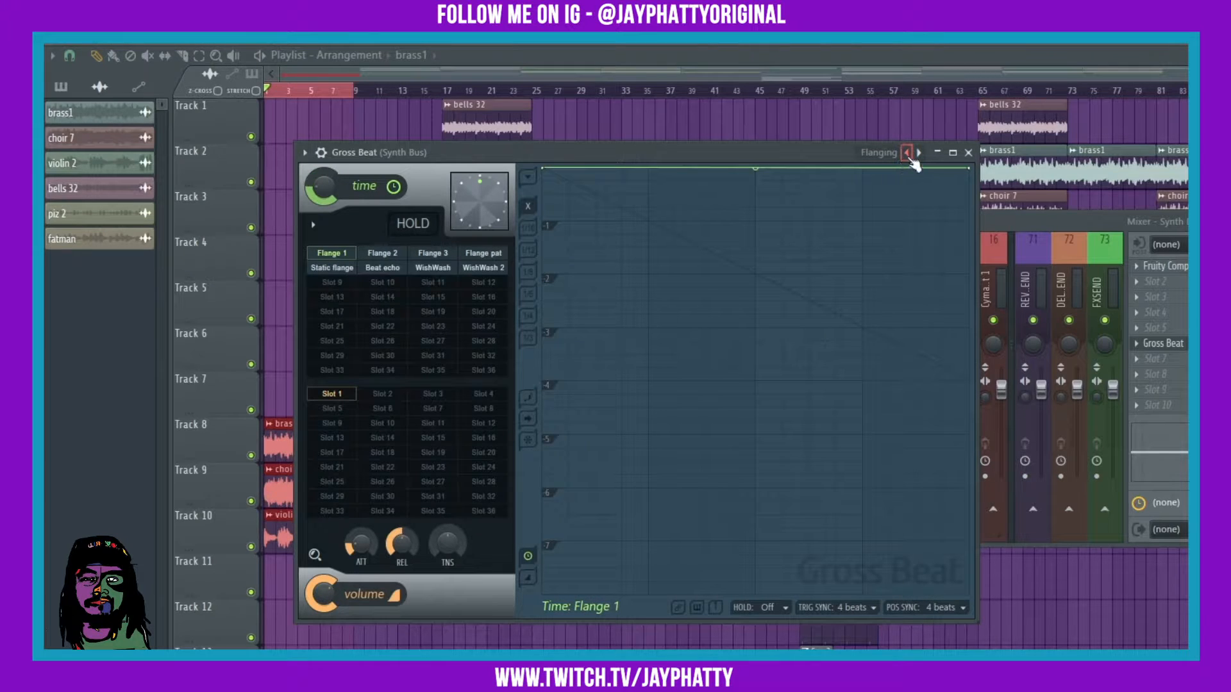
{"action": "left_click", "coordinate": [906, 152]}
{"action": "left_click", "coordinate": [906, 153]}
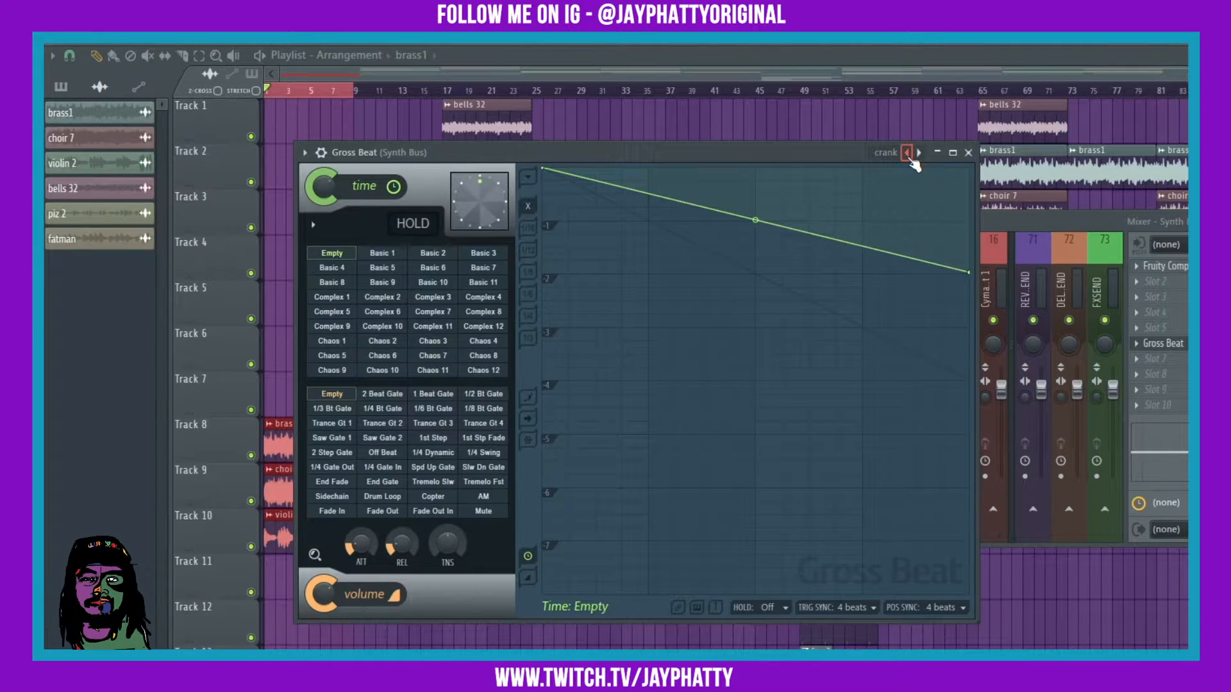
{"action": "left_click", "coordinate": [920, 153]}
{"action": "left_click", "coordinate": [920, 154]}
{"action": "left_click", "coordinate": [920, 154]}
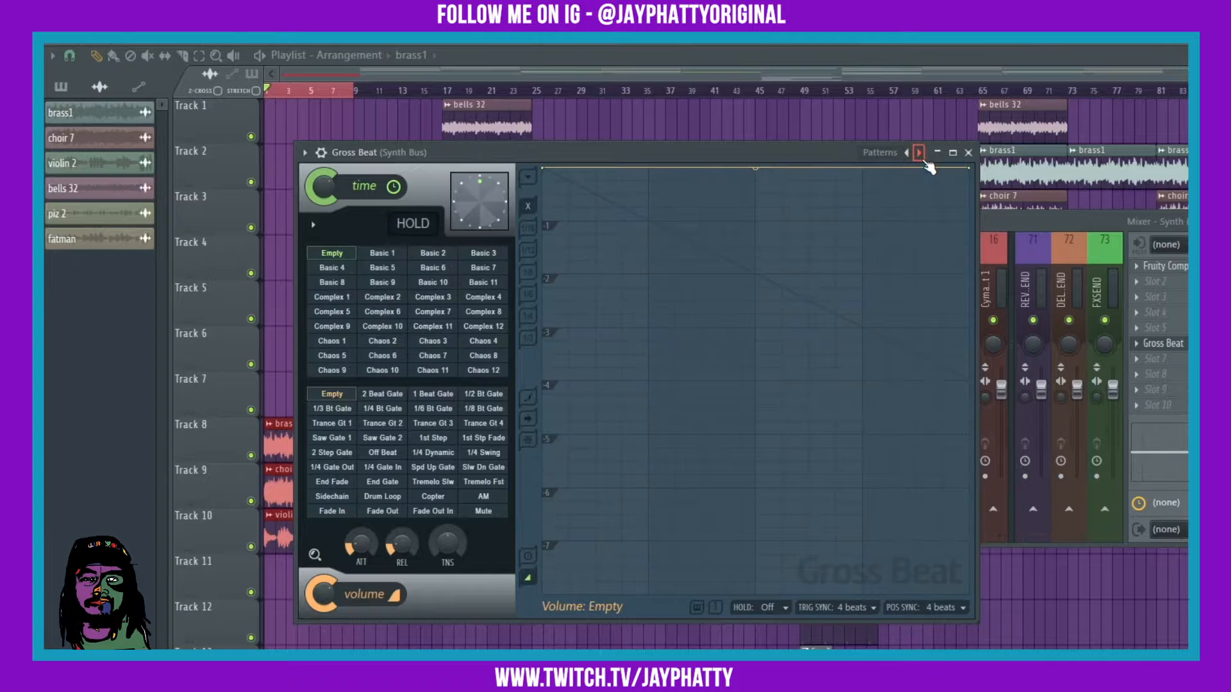
{"action": "left_click", "coordinate": [920, 153]}
{"action": "left_click", "coordinate": [919, 153]}
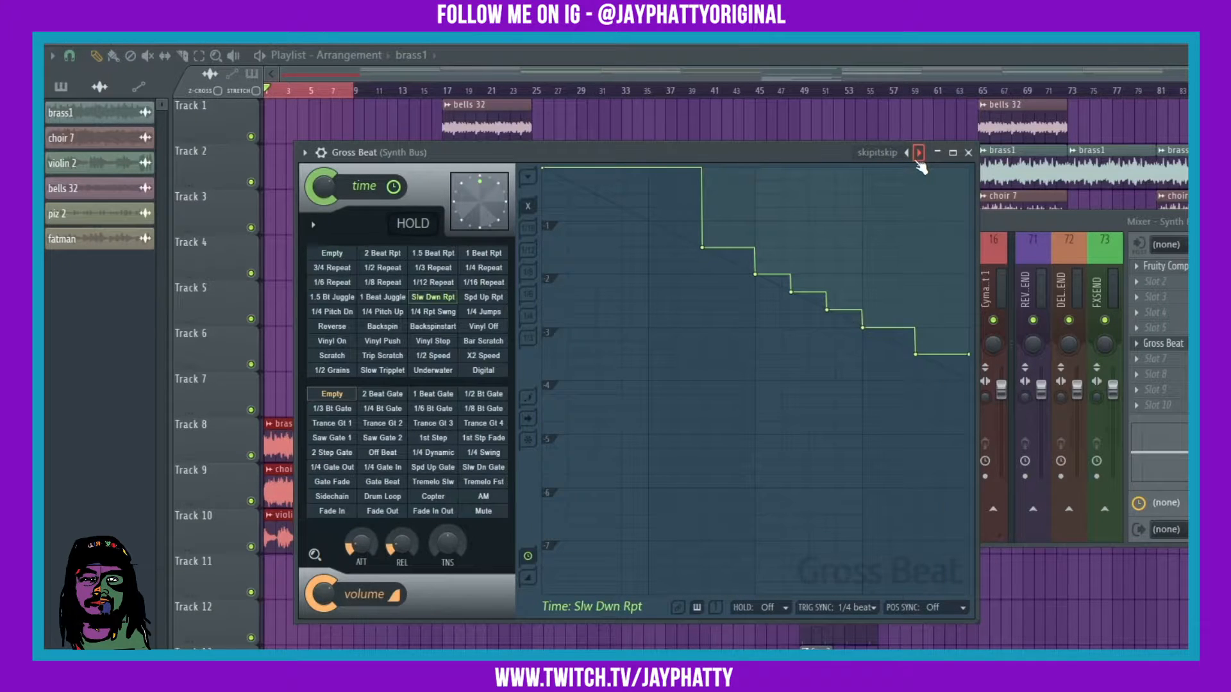
Try Gross Beat time slots including 1/2 Speed, Vinyl Off and Reverse, choose Slow Tripplet, and play the looped intro
{"action": "left_click", "coordinate": [442, 357]}
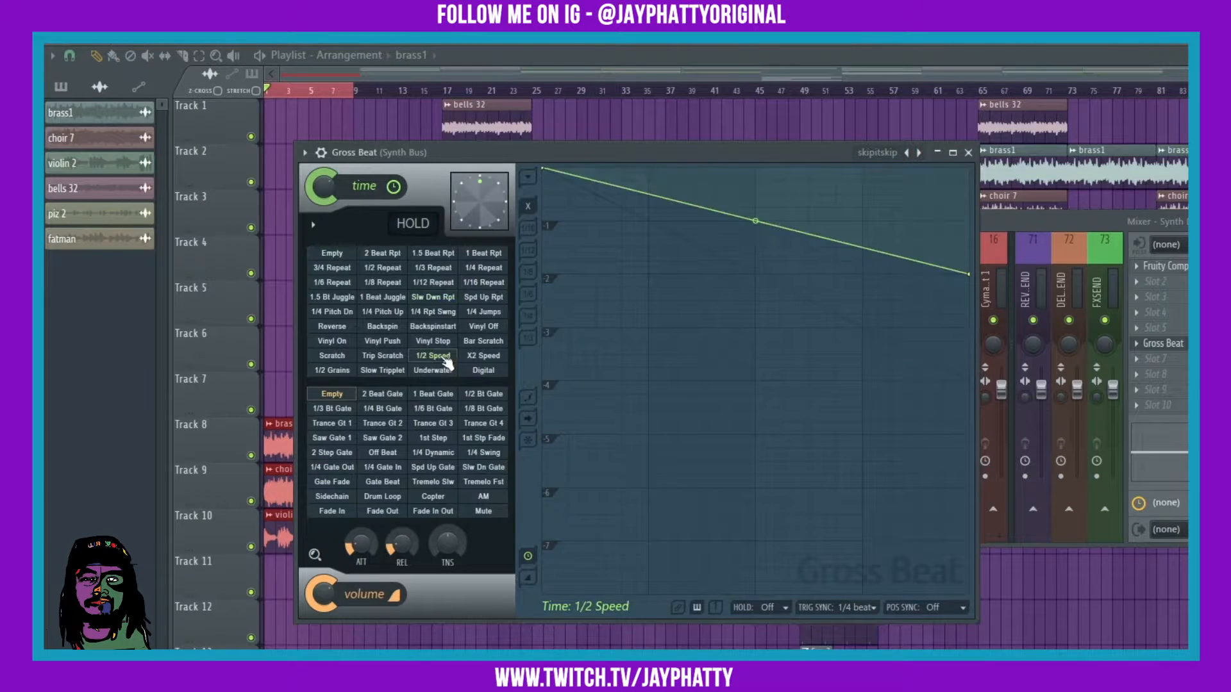
{"action": "left_click", "coordinate": [382, 375]}
{"action": "left_click", "coordinate": [482, 328]}
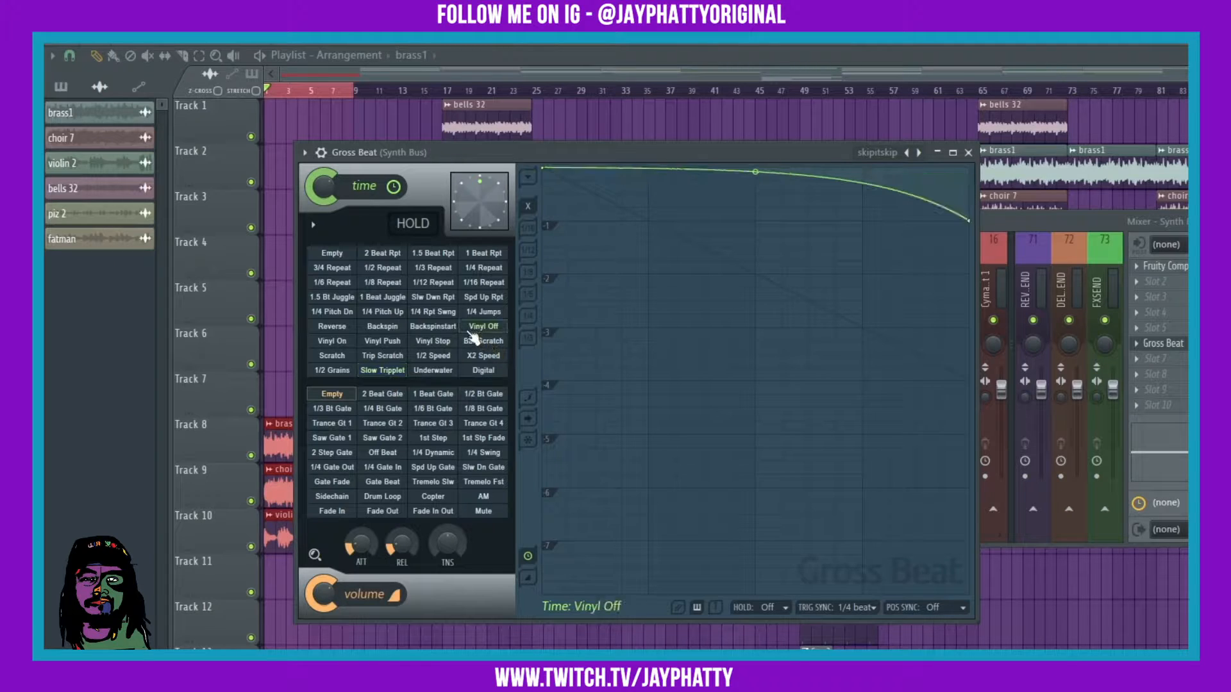
{"action": "left_click", "coordinate": [493, 356]}
{"action": "left_click", "coordinate": [442, 359]}
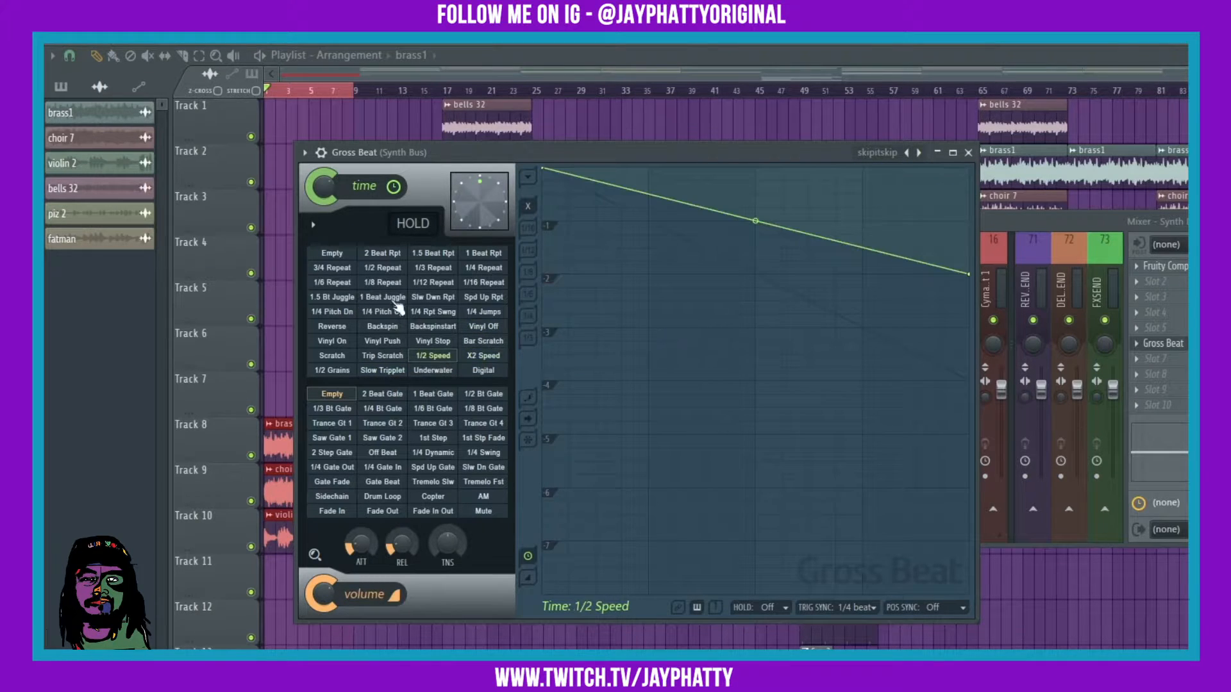
{"action": "left_click", "coordinate": [334, 327]}
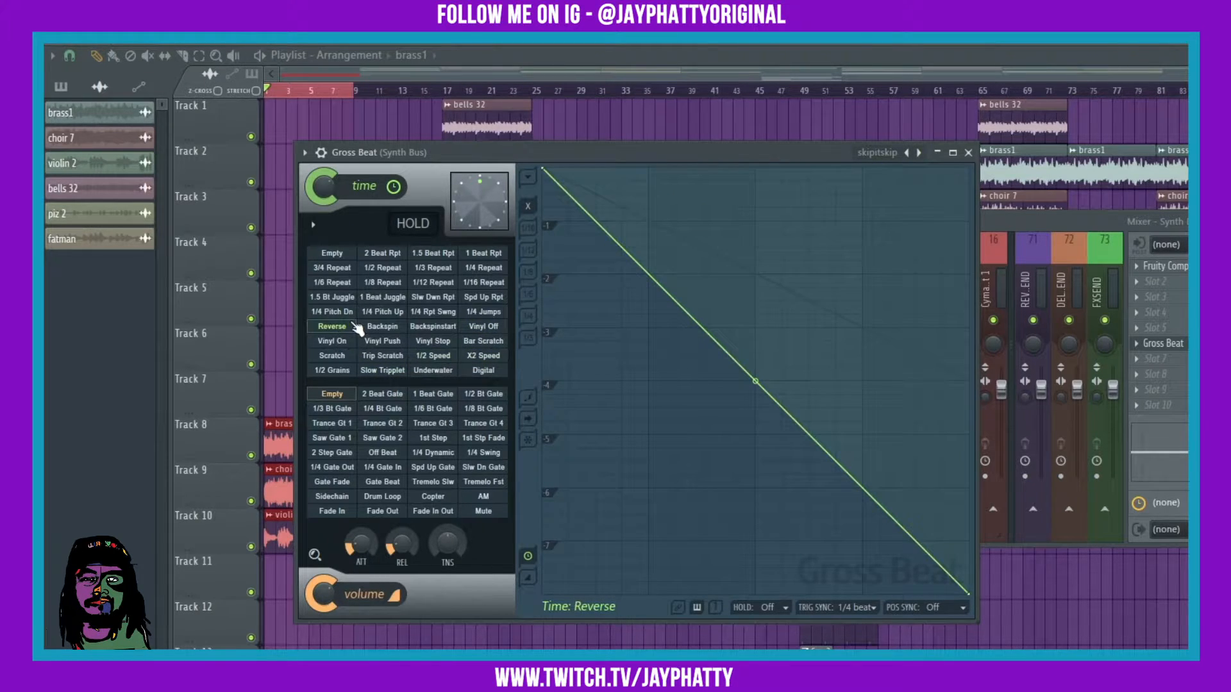
{"action": "left_click", "coordinate": [443, 357]}
{"action": "left_click", "coordinate": [399, 372]}
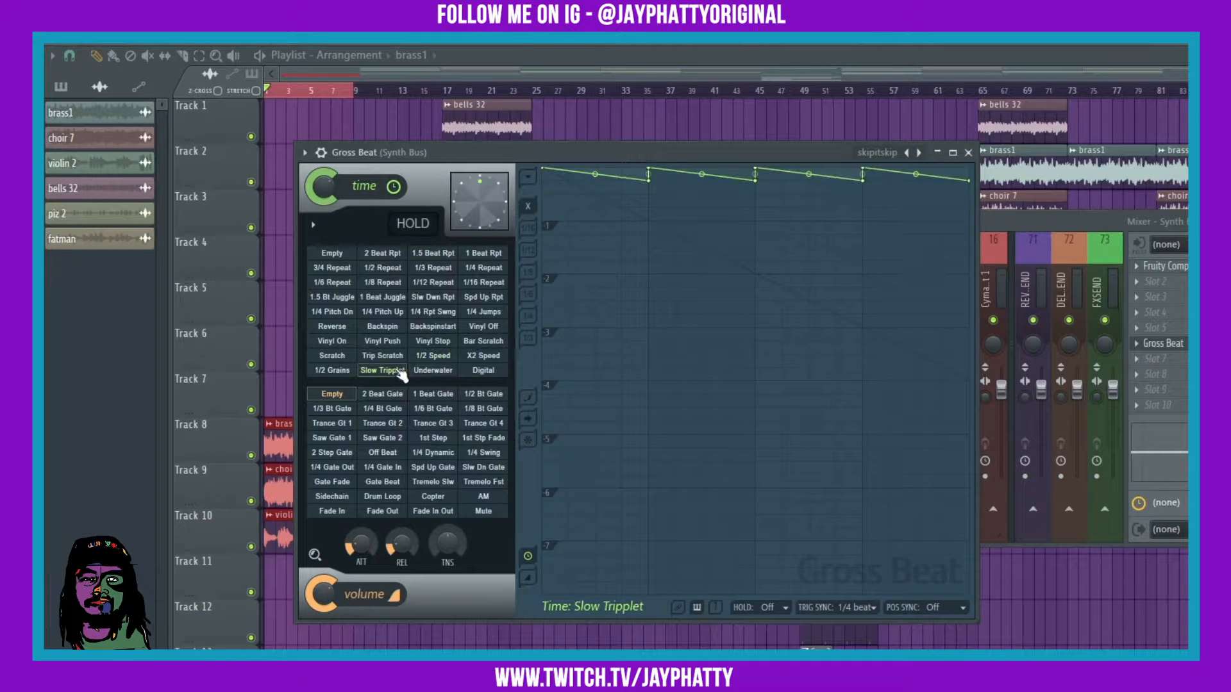
{"action": "left_click_drag", "start_coordinate": [486, 155], "coordinate": [624, 166]}
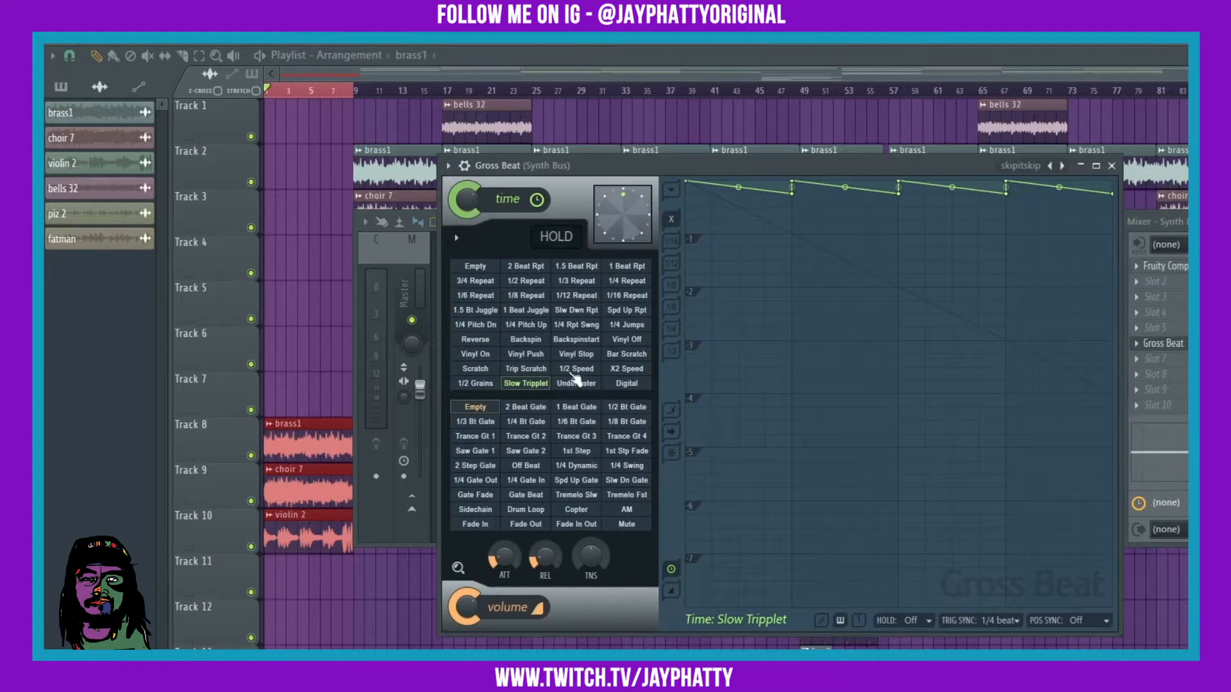
{"action": "key", "text": "space"}
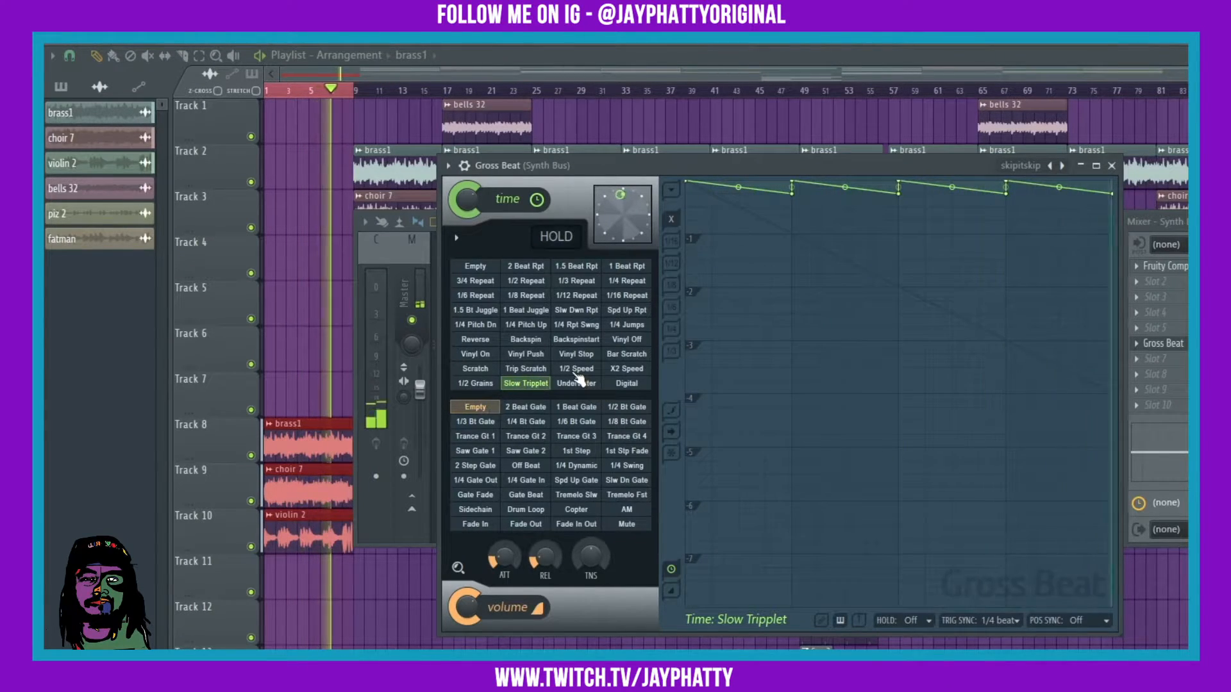
Stop playback, load a second Gross Beat into effect slot 7 of the Synth Bus, and bring its window fully into view
{"action": "key", "text": "space"}
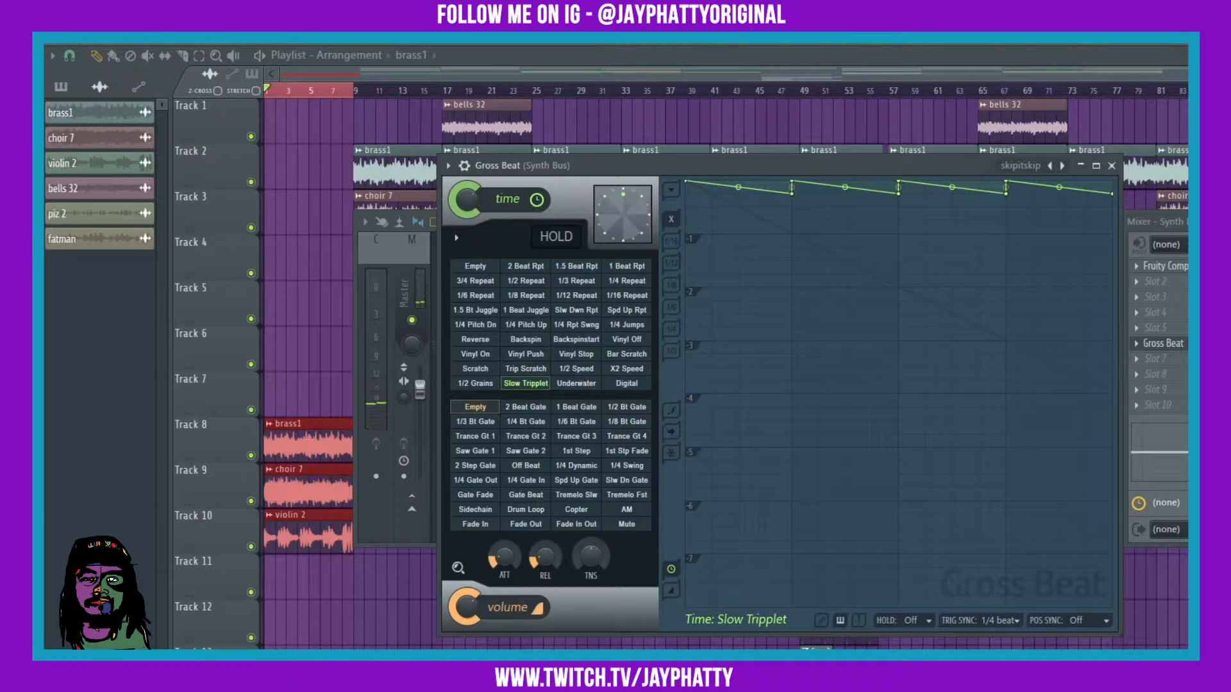
{"action": "left_click", "coordinate": [1163, 359]}
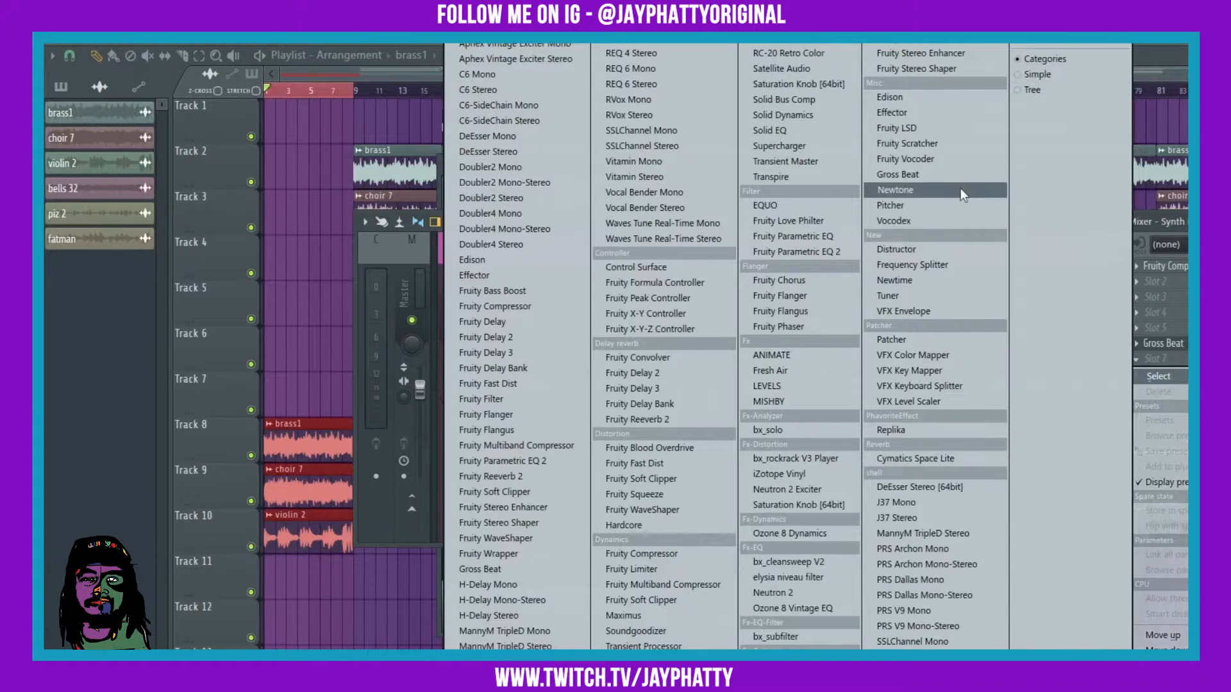
{"action": "left_click", "coordinate": [946, 174]}
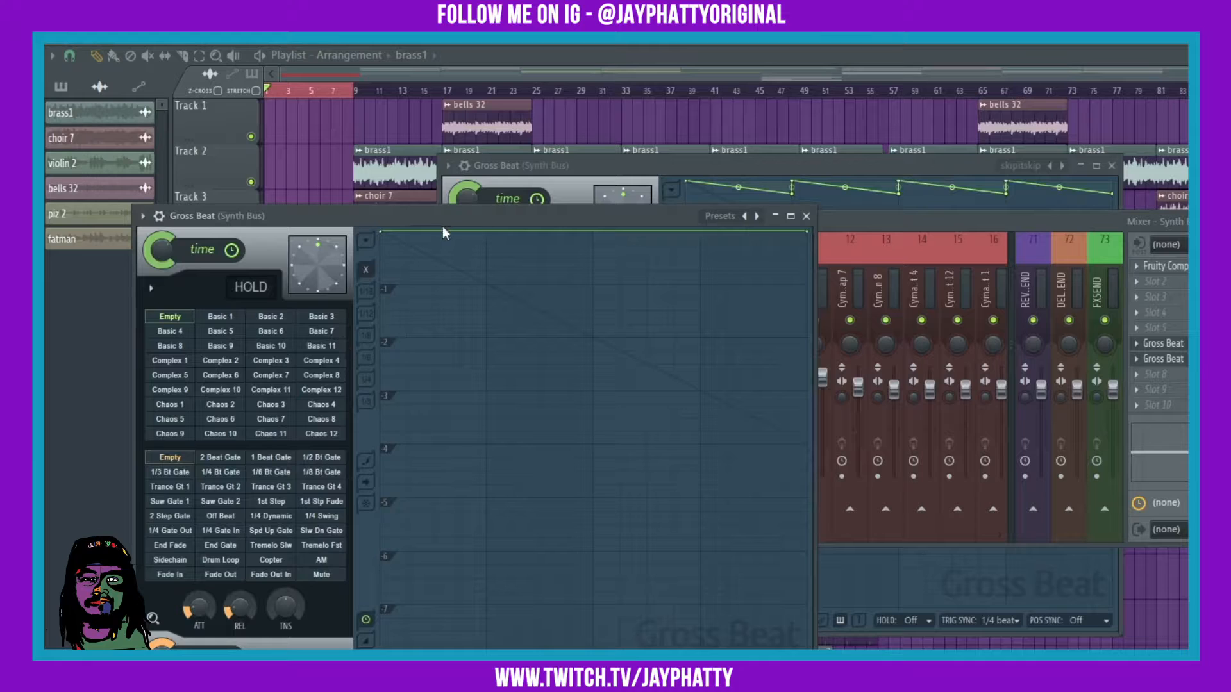
{"action": "left_click_drag", "start_coordinate": [599, 219], "coordinate": [801, 190]}
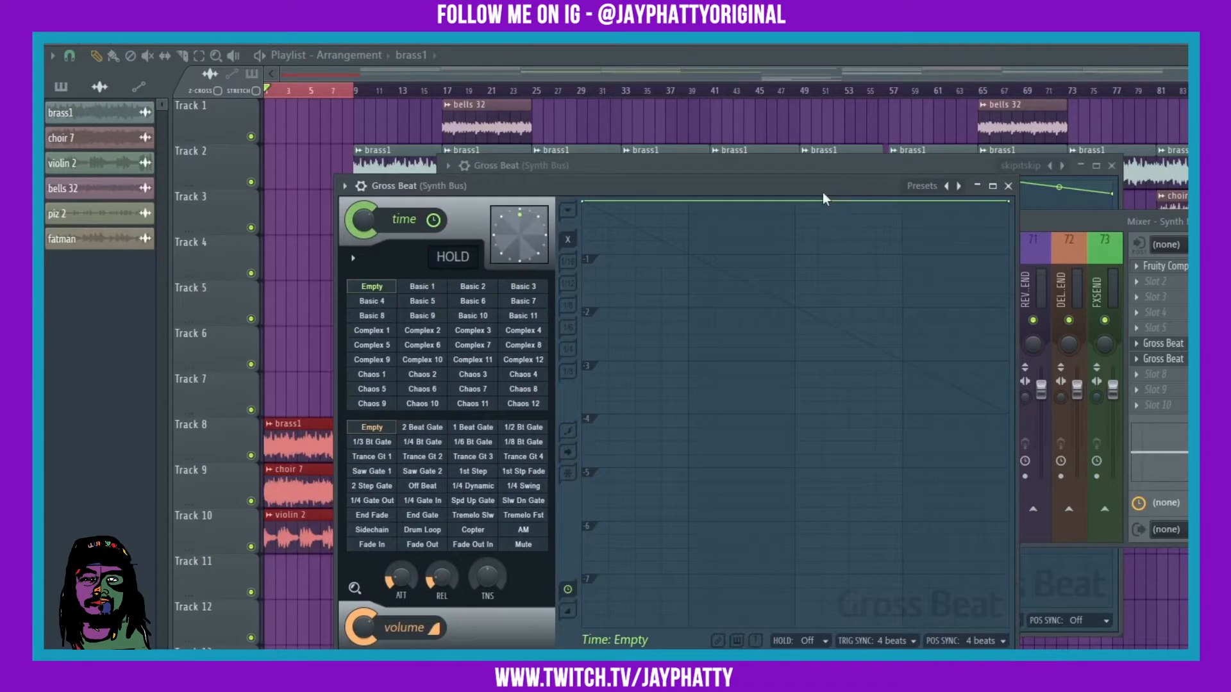
Load the Momentary preset in the second Gross Beat, choose the 1/2 Speed time slot, and play the intro before closing its window
{"action": "left_click", "coordinate": [958, 186]}
{"action": "left_click", "coordinate": [959, 187]}
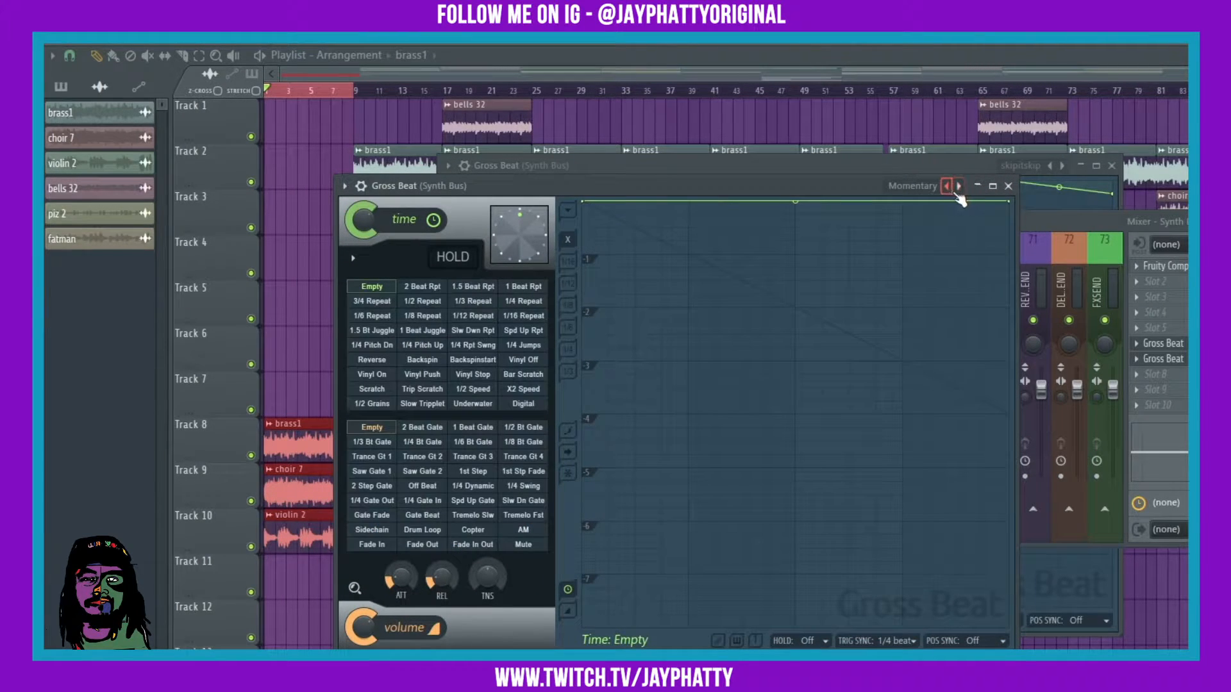
{"action": "left_click", "coordinate": [472, 389]}
{"action": "key", "text": "space"}
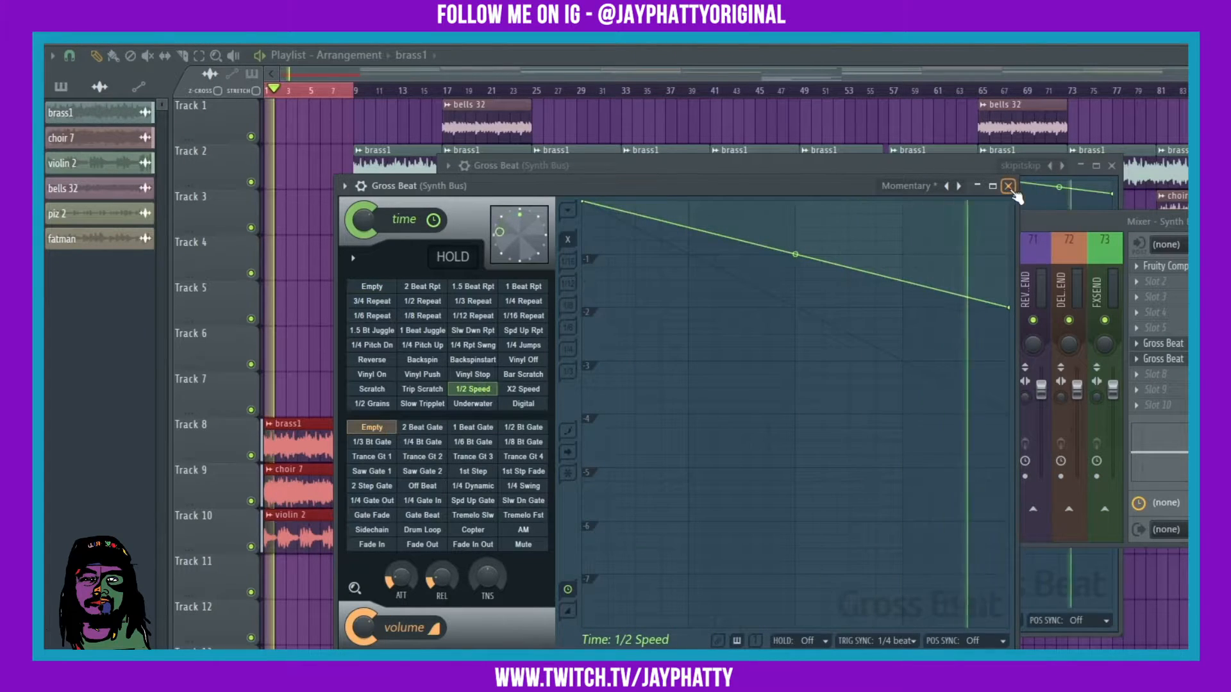
{"action": "left_click", "coordinate": [1008, 186]}
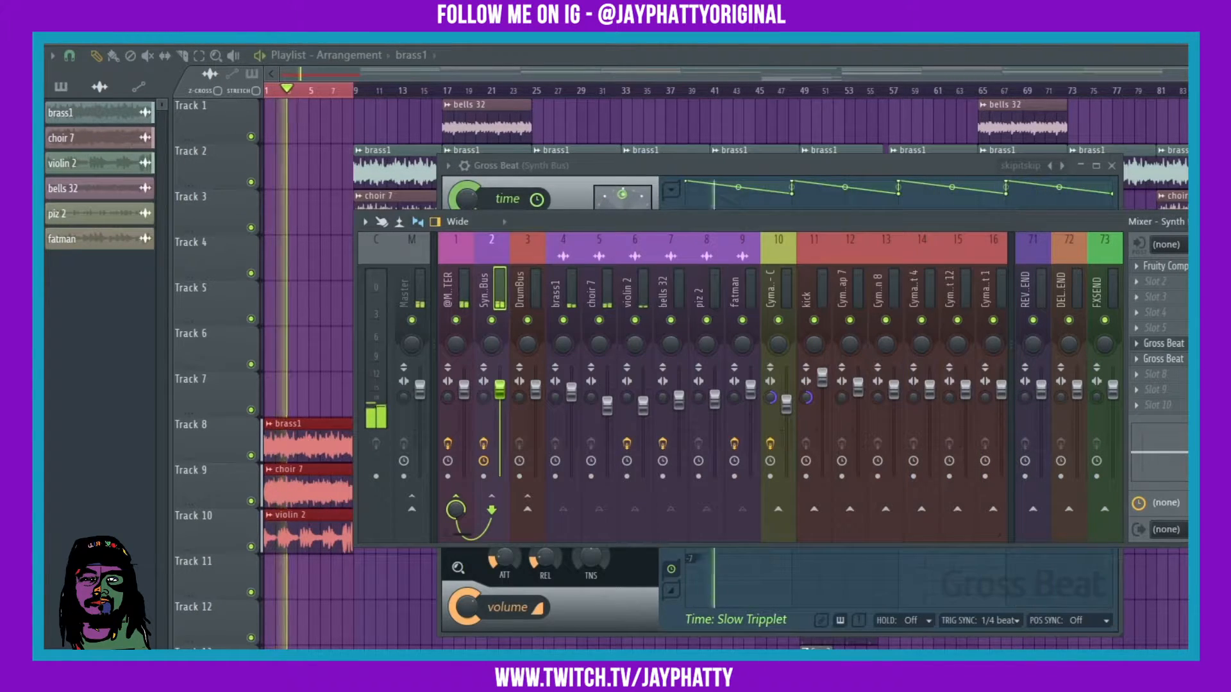
Rename the Gross Beat in slot 6 as trip and the one in slot 7 as half
{"action": "left_click", "coordinate": [1136, 344]}
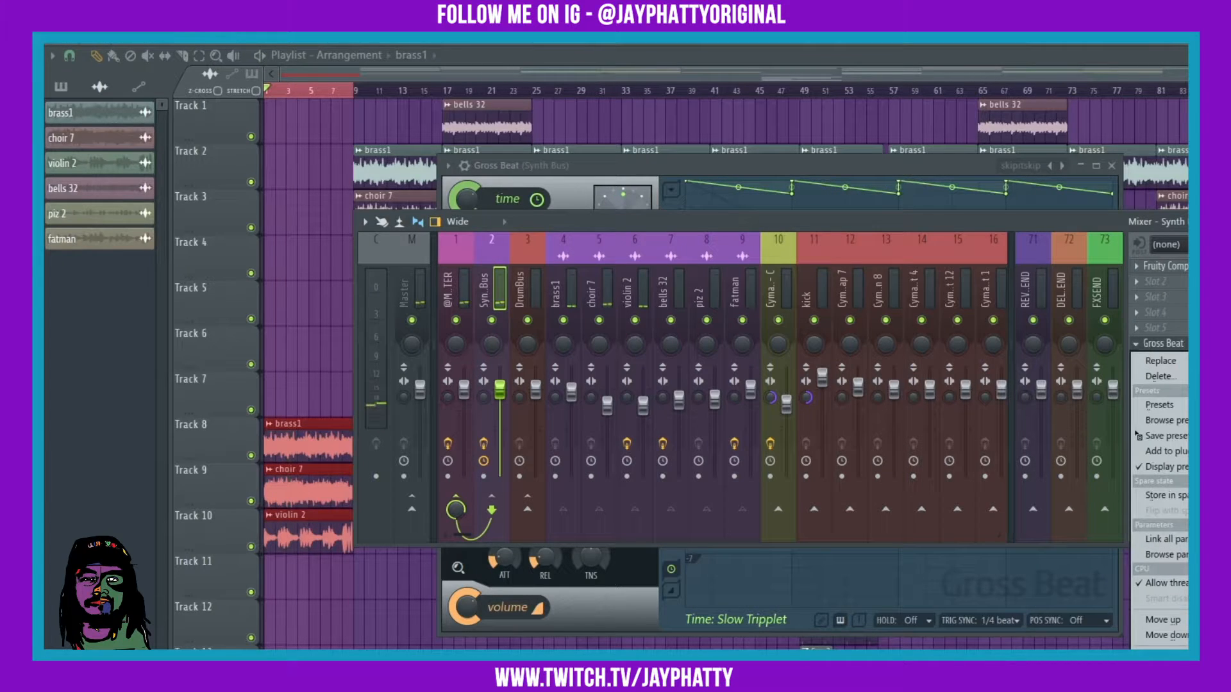
{"action": "left_click", "coordinate": [1164, 656]}
{"action": "type", "text": "trip"}
{"action": "key", "text": "Return"}
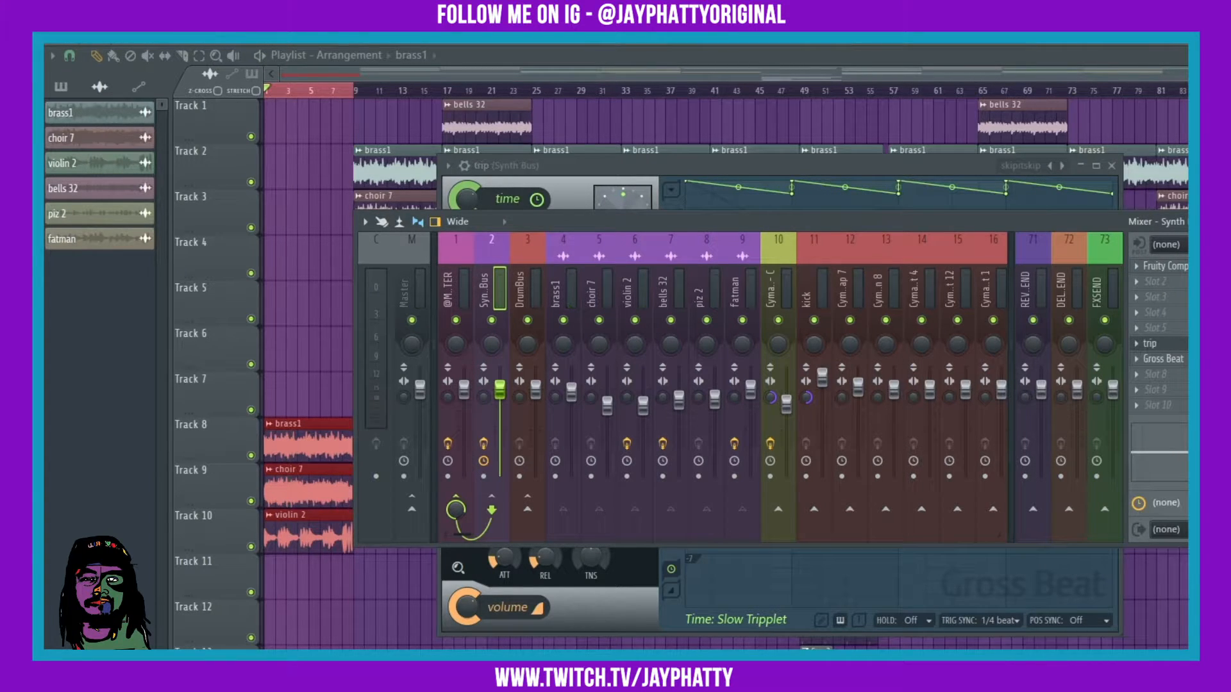
{"action": "left_click", "coordinate": [1136, 360]}
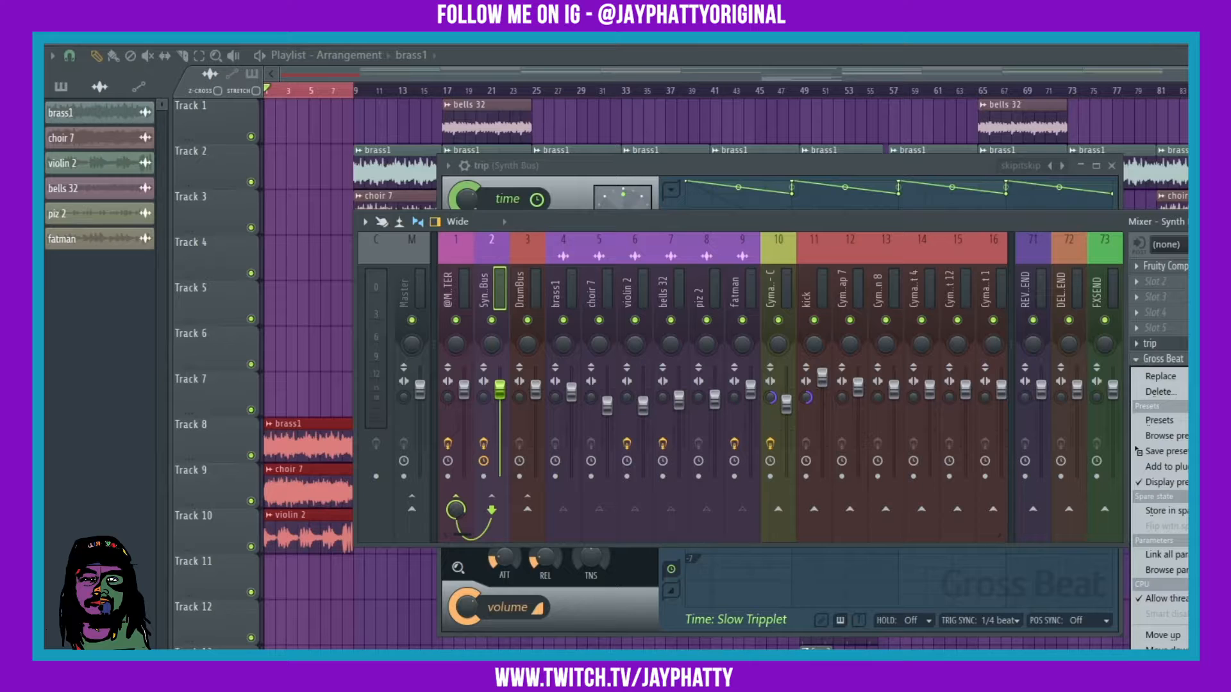
{"action": "left_click", "coordinate": [1162, 660]}
{"action": "type", "text": "half"}
{"action": "key", "text": "Return"}
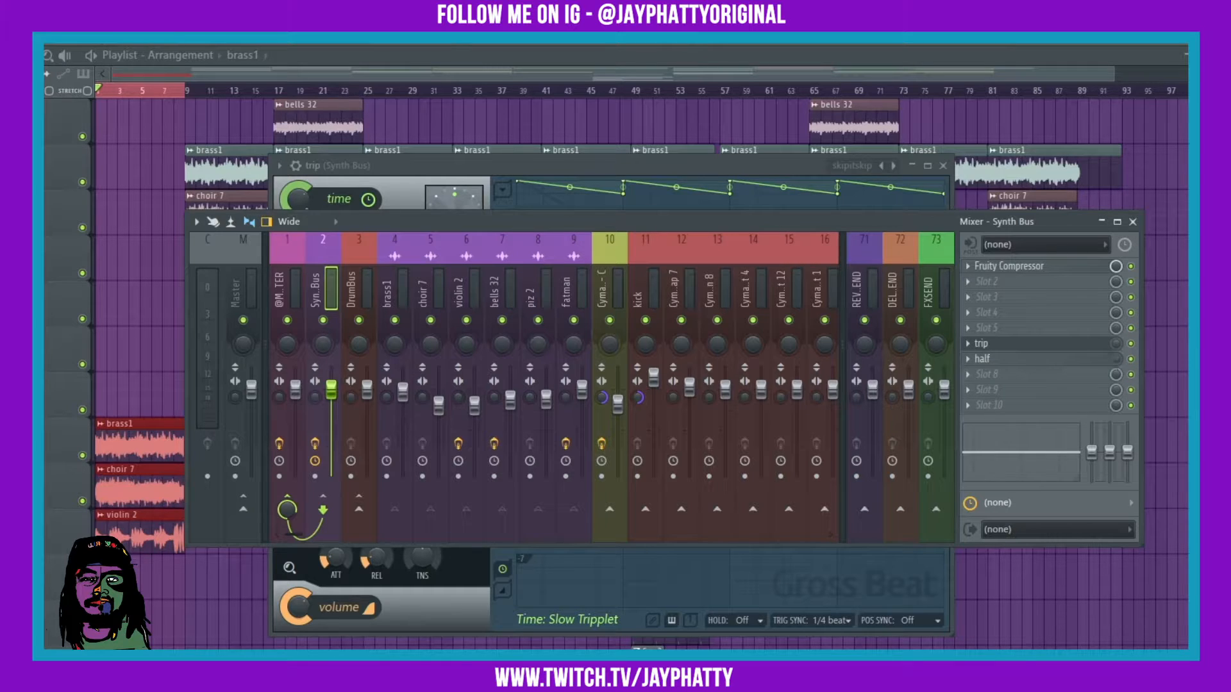
Create automation clips for the mix levels of the trip and half effects on the Synth Bus
{"action": "right_click", "coordinate": [1117, 344]}
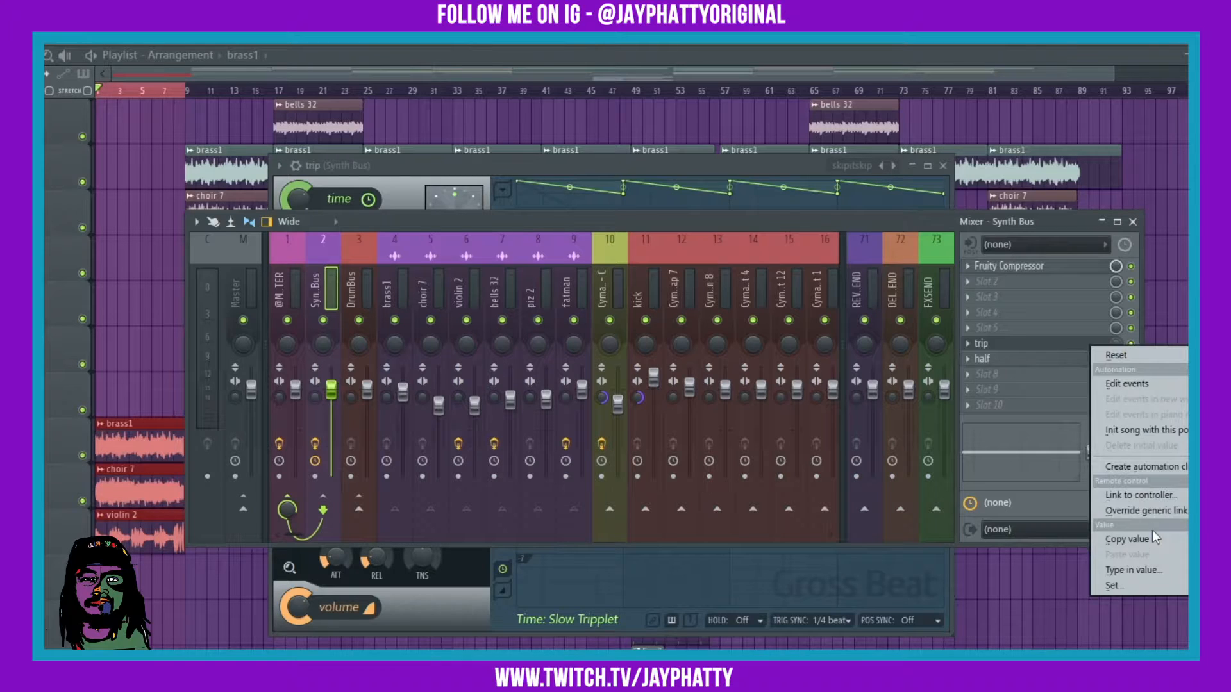
{"action": "left_click", "coordinate": [1144, 467]}
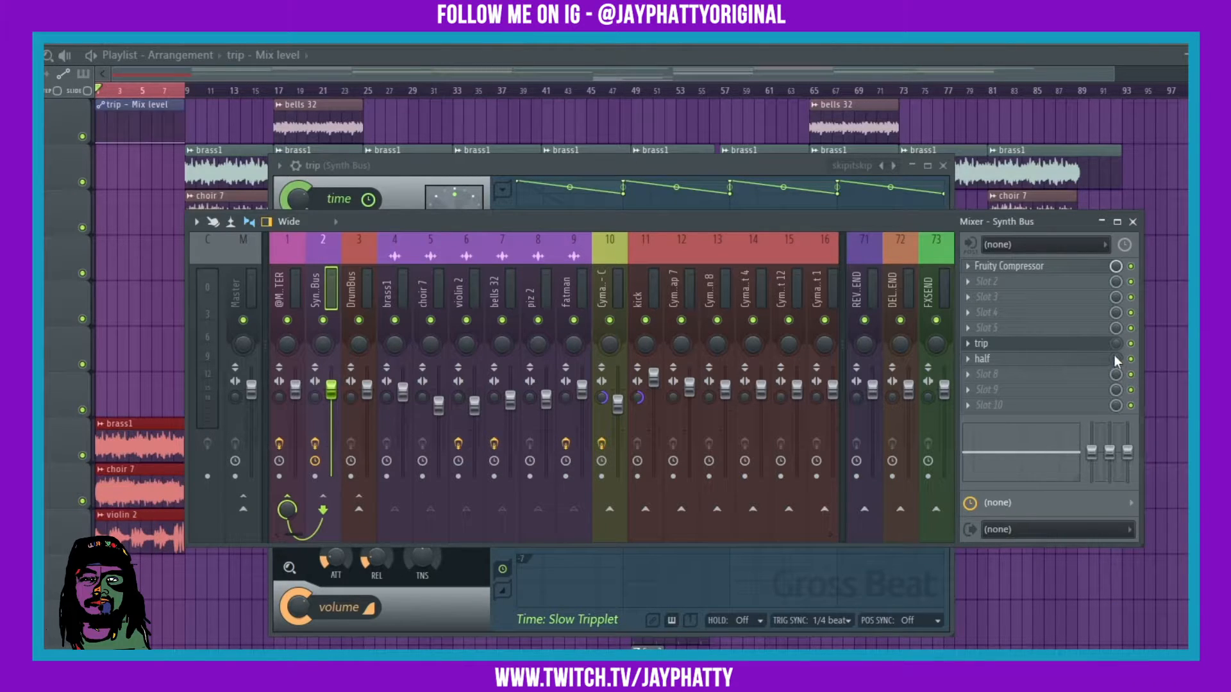
{"action": "right_click", "coordinate": [1116, 361]}
{"action": "left_click", "coordinate": [1144, 481]}
Move the trip and half mix level automation clips to Tracks 11 and 12, and delete the stray point in the half clip
{"action": "left_click", "coordinate": [186, 129]}
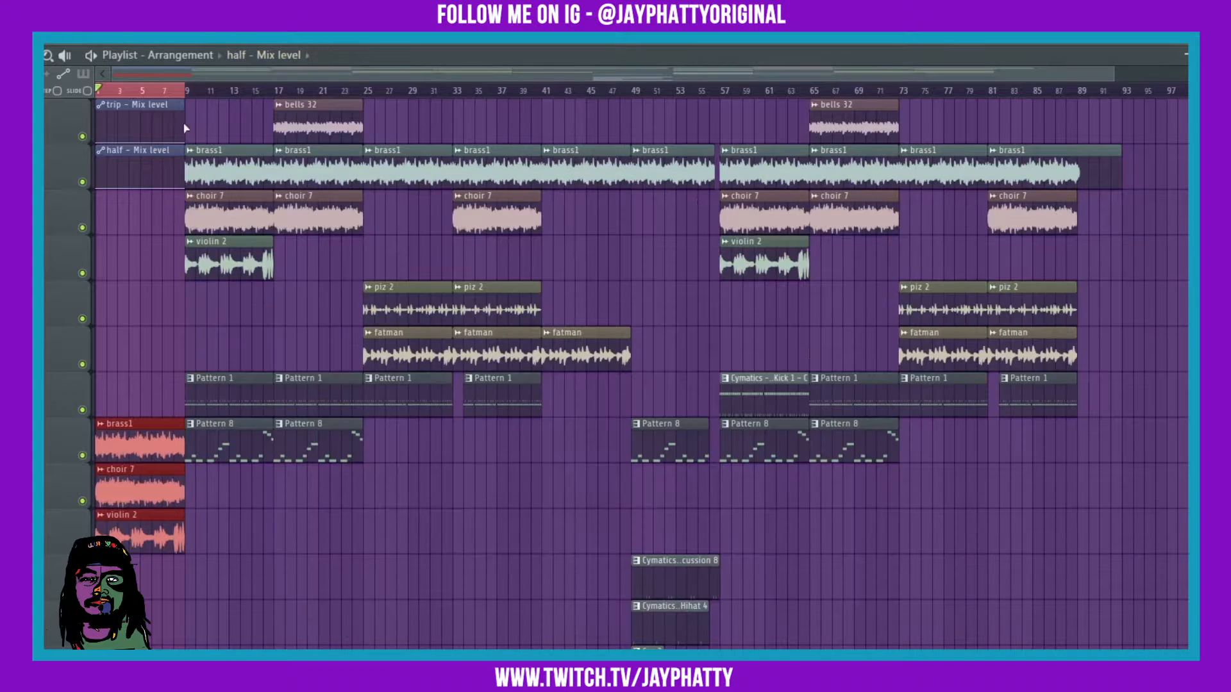
{"action": "scroll", "coordinate": [139, 95], "scroll_direction": "up", "scroll_amount": 4}
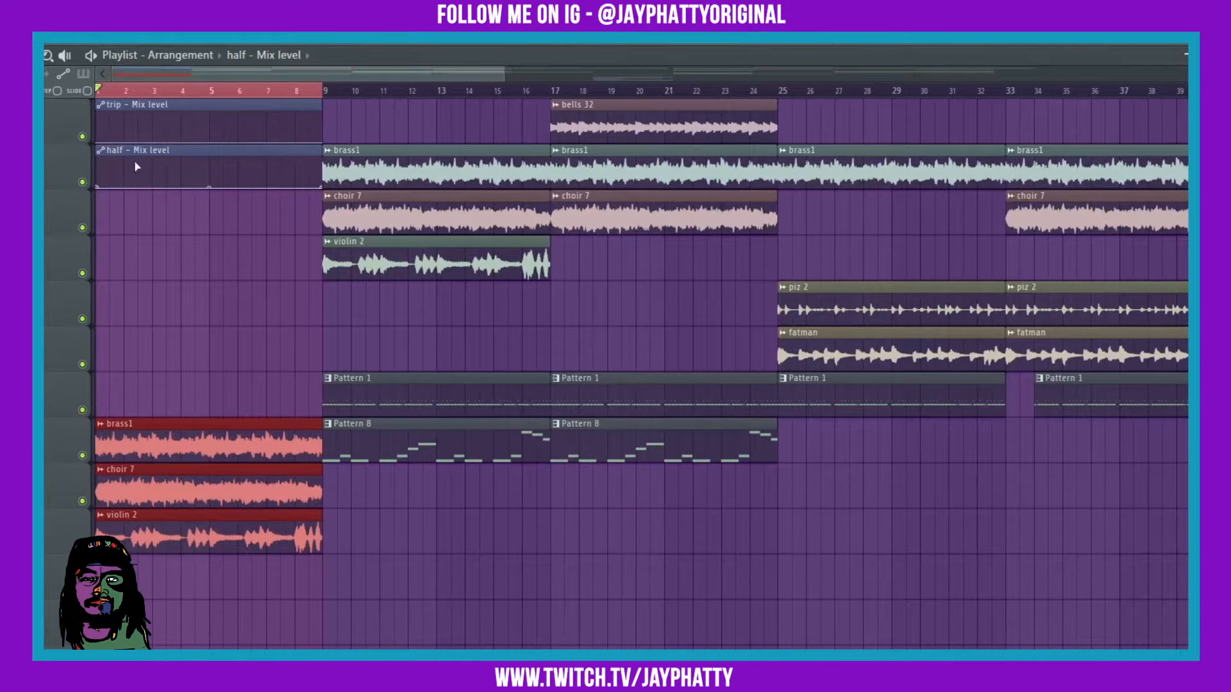
{"action": "left_click_drag", "start_coordinate": [184, 241], "coordinate": [106, 577]}
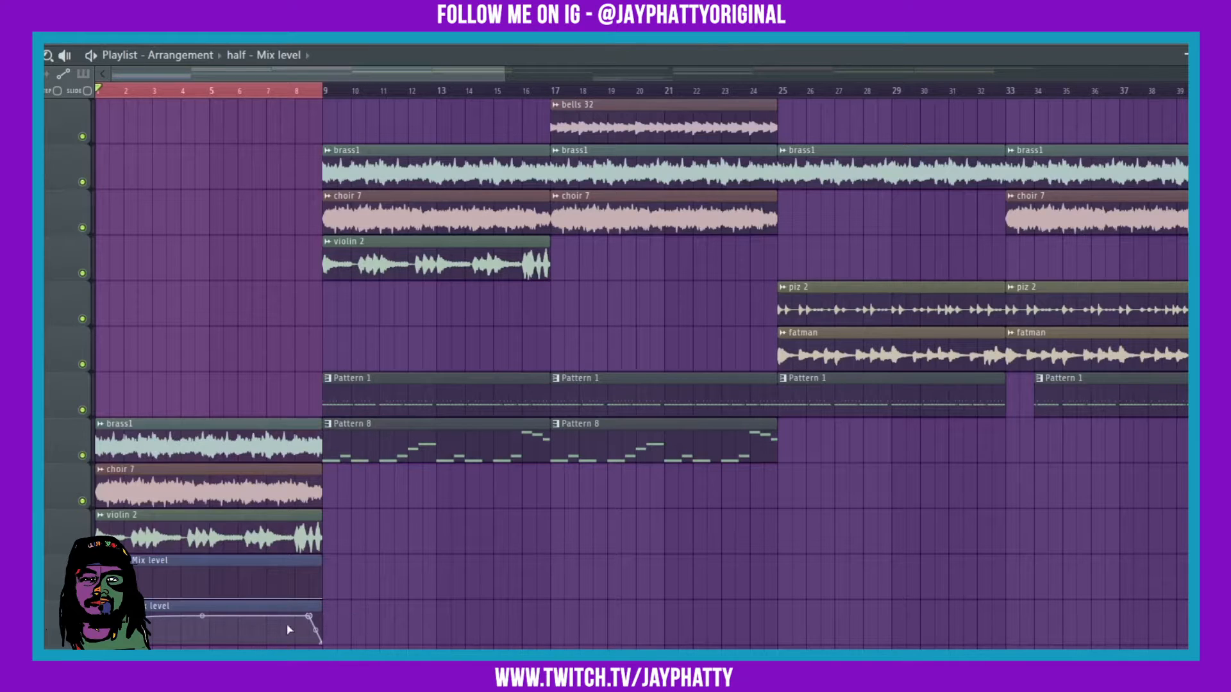
{"action": "right_click", "coordinate": [310, 617]}
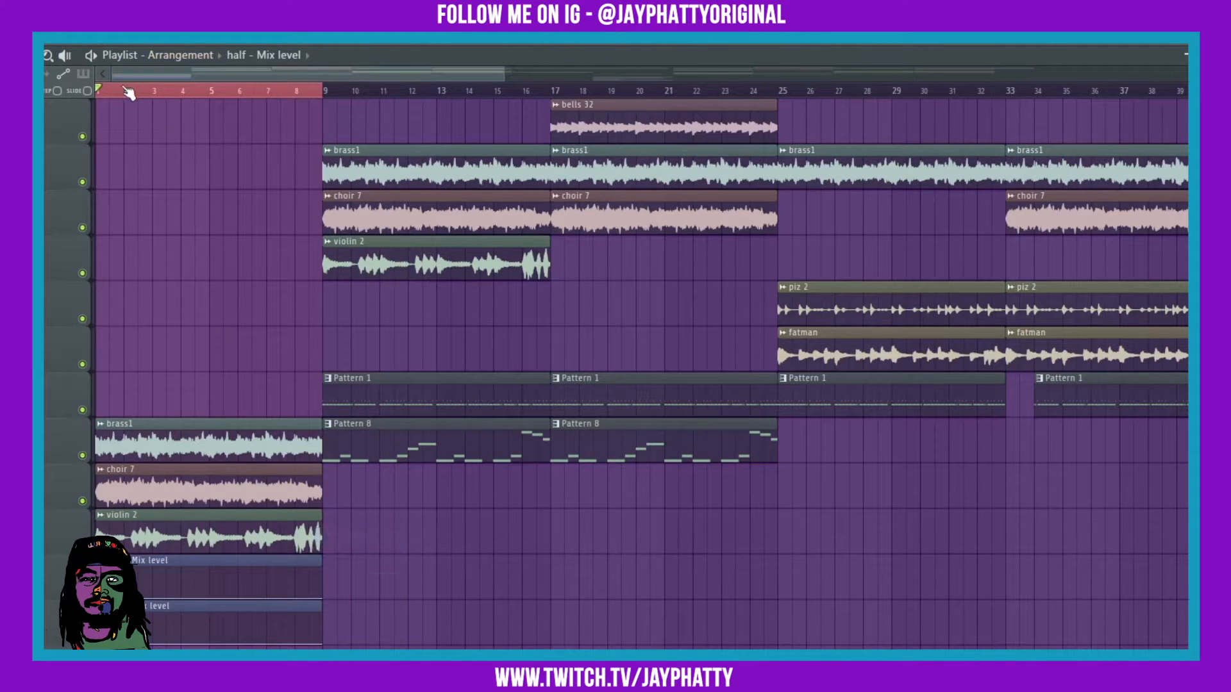
Add a control point at the start of the trip mix level clip so the level rises steeply at bar 1
{"action": "scroll", "coordinate": [125, 90], "scroll_direction": "up", "scroll_amount": 3}
{"action": "left_click_drag", "start_coordinate": [179, 72], "coordinate": [72, 70]}
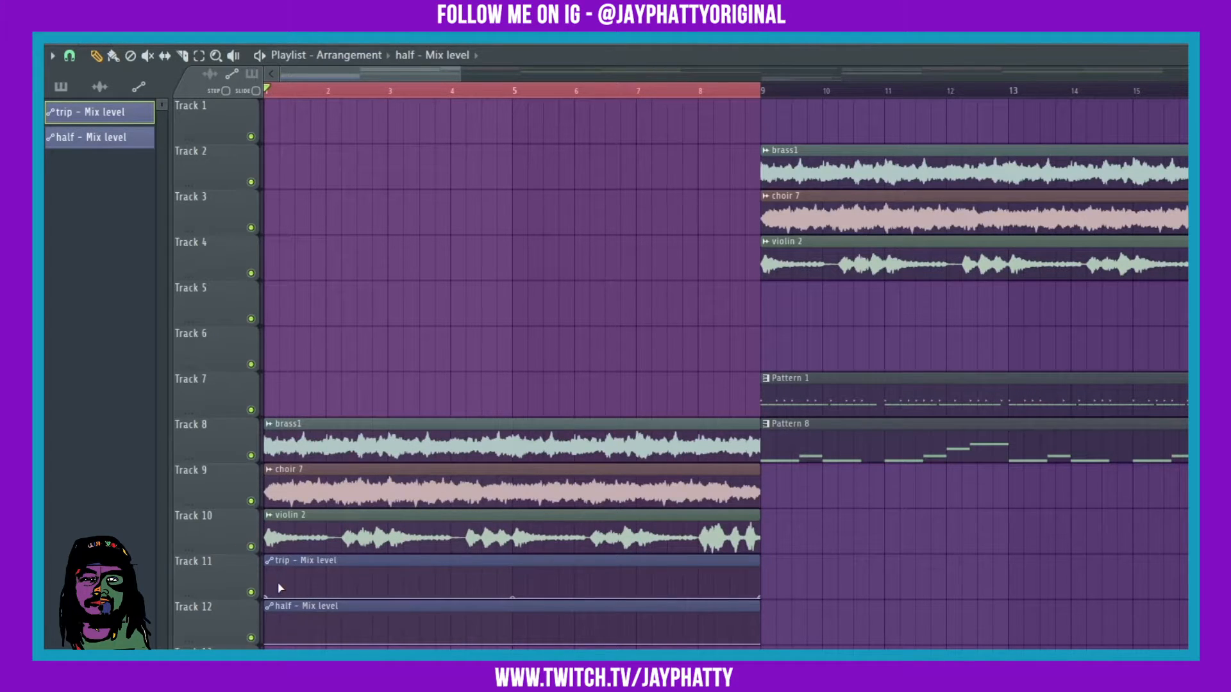
{"action": "left_click_drag", "start_coordinate": [280, 588], "coordinate": [275, 585]}
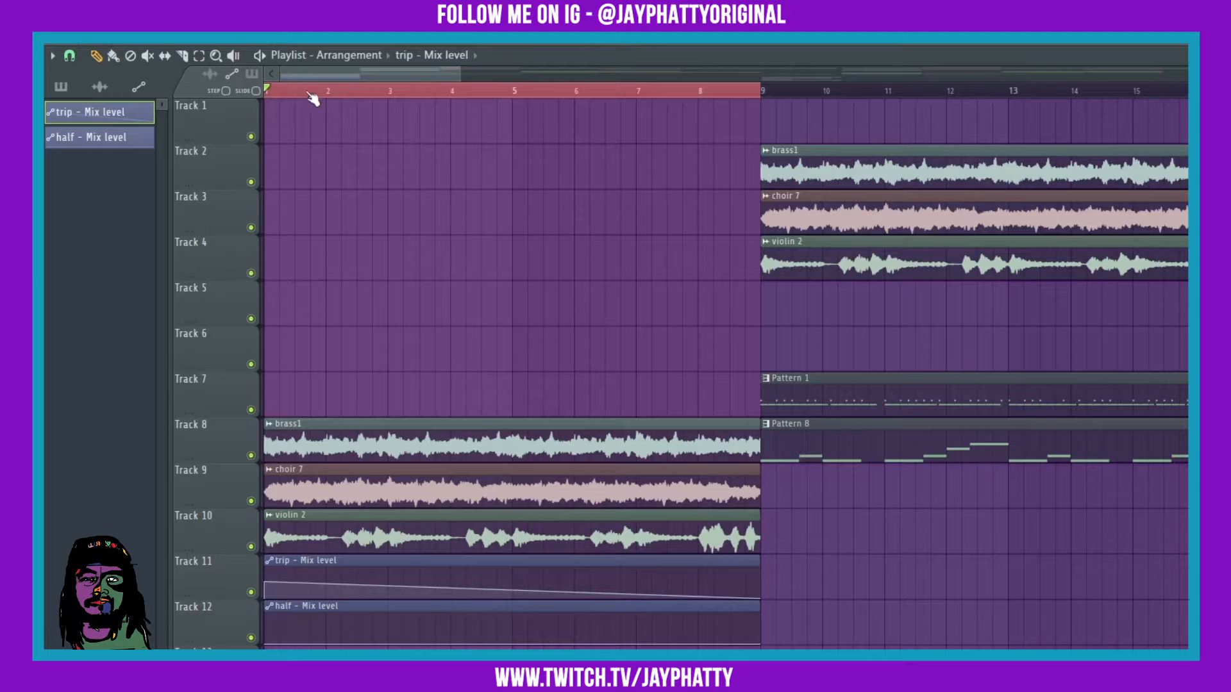
{"action": "scroll", "coordinate": [311, 95], "scroll_direction": "up", "scroll_amount": 5}
{"action": "left_click_drag", "start_coordinate": [321, 73], "coordinate": [317, 73]}
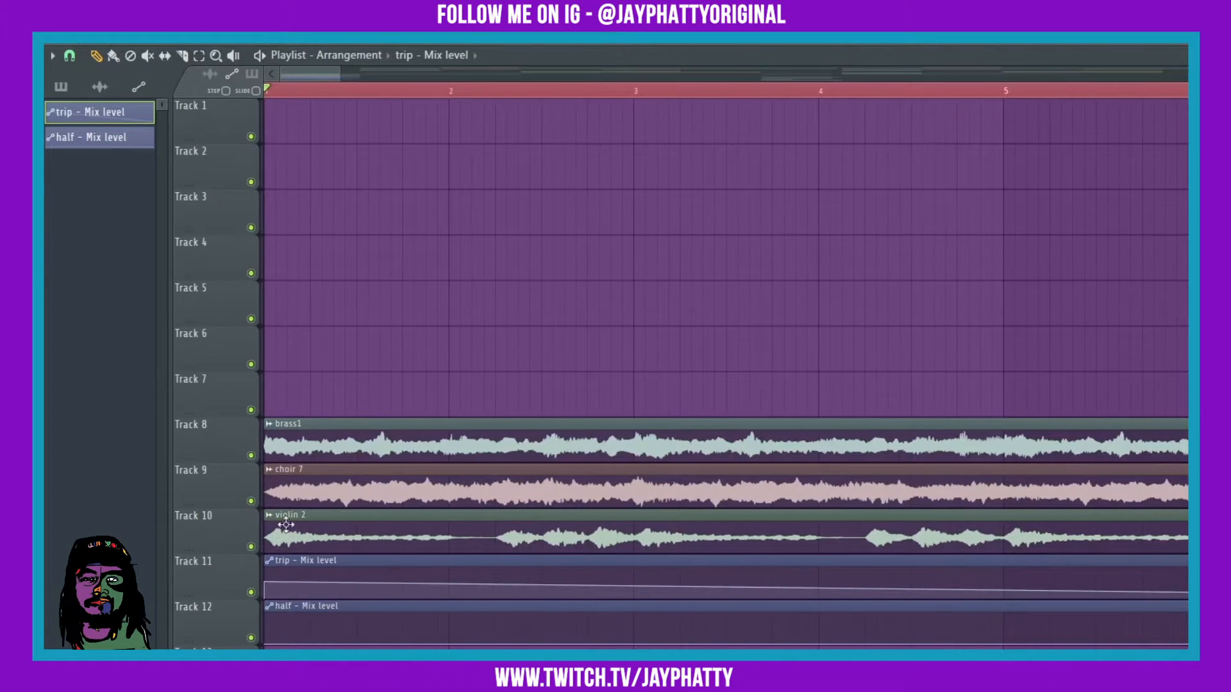
{"action": "right_click", "coordinate": [268, 582]}
{"action": "left_click", "coordinate": [296, 535]}
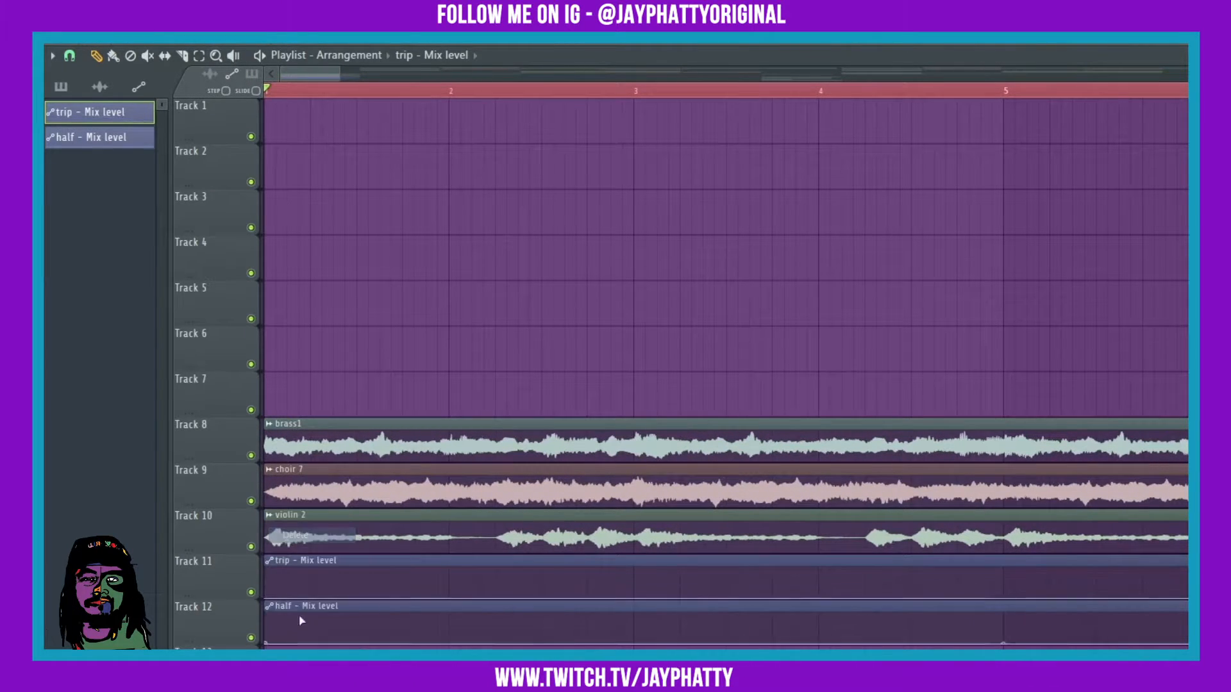
{"action": "right_click", "coordinate": [274, 580]}
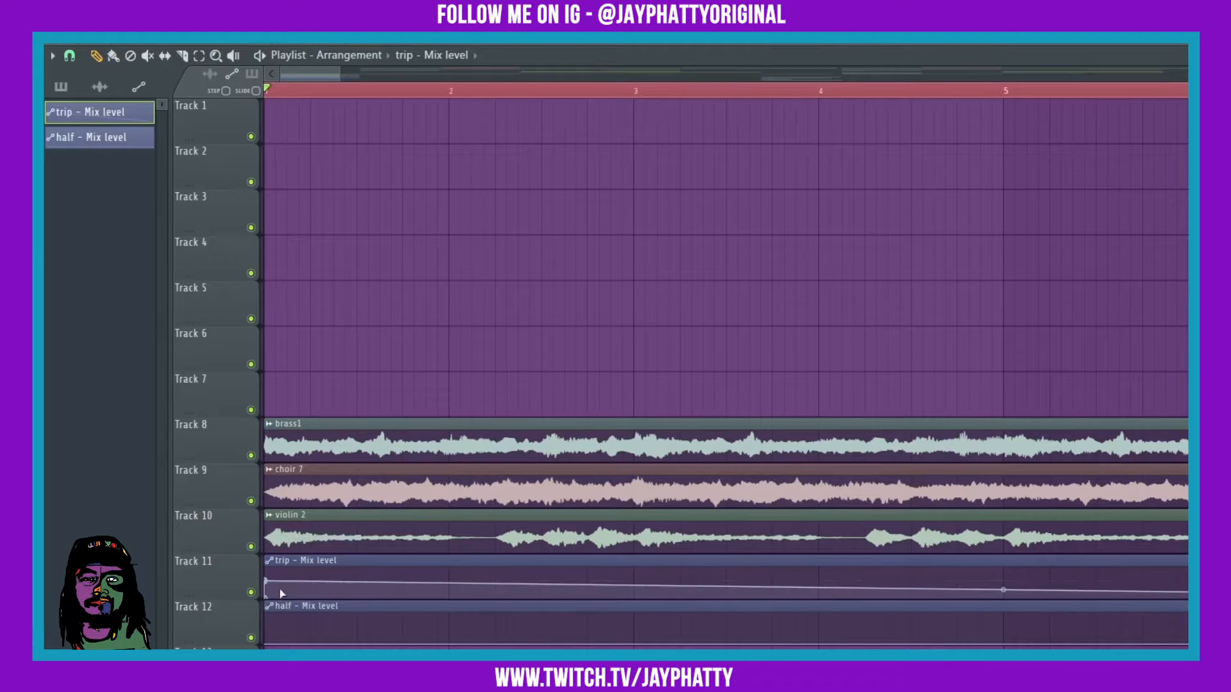
{"action": "mouse_move", "coordinate": [269, 588]}
{"action": "left_mouse_down"}
{"action": "mouse_move", "coordinate": [286, 582]}
{"action": "mouse_move", "coordinate": [274, 583]}
{"action": "mouse_move", "coordinate": [275, 560]}
{"action": "mouse_move", "coordinate": [278, 581]}
{"action": "left_mouse_up"}
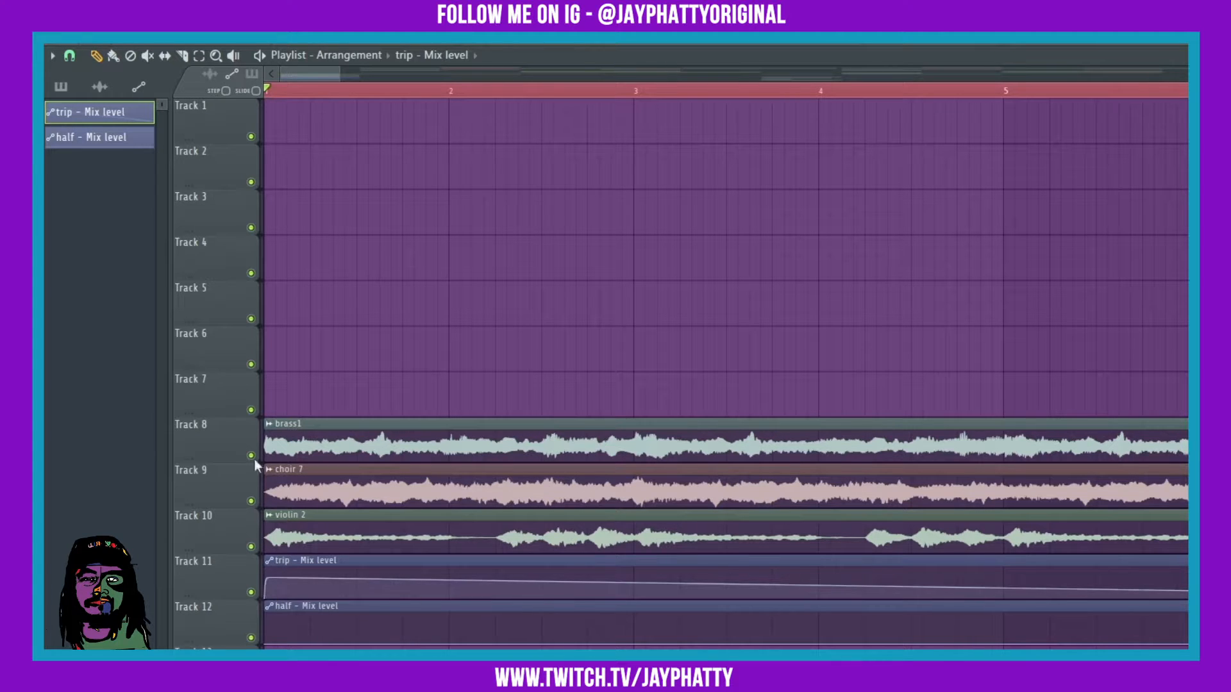
Shape the trip mix level automation to hold high through the intro and drop sharply just before bar 9
{"action": "scroll", "coordinate": [320, 93], "scroll_direction": "down", "scroll_amount": 3}
{"action": "scroll", "coordinate": [750, 606], "scroll_direction": "up", "scroll_amount": 3, "text": "ctrl"}
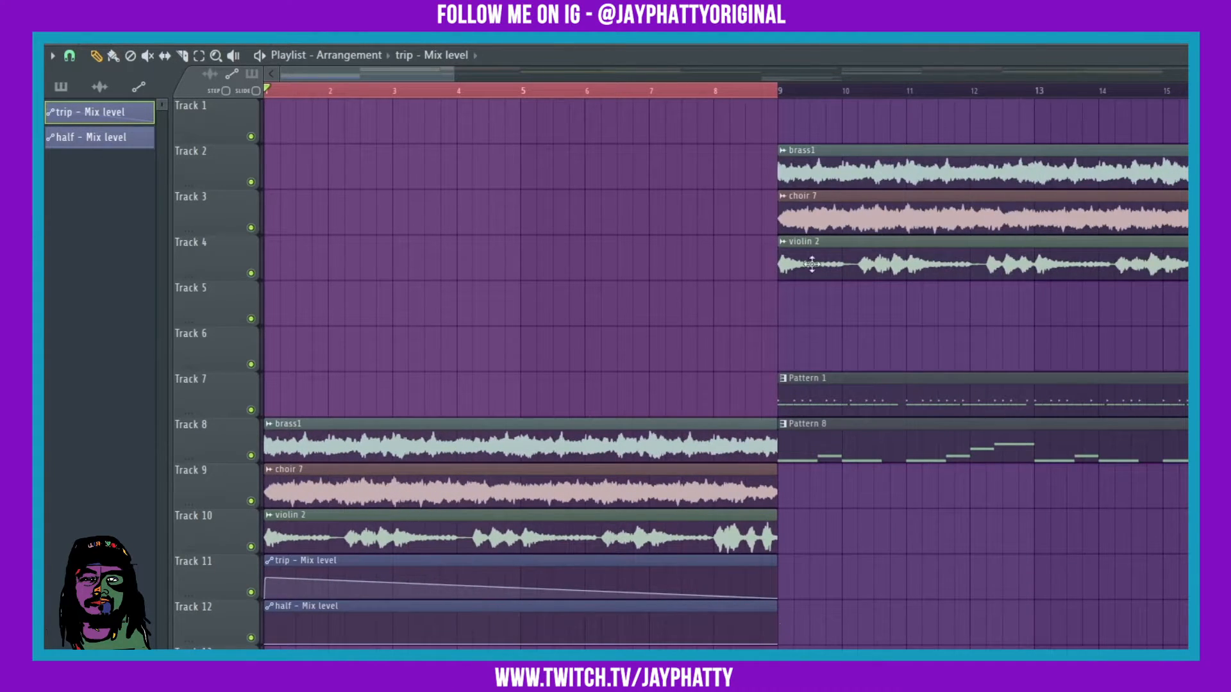
{"action": "scroll", "coordinate": [750, 605], "scroll_direction": "up", "scroll_amount": 2, "text": "ctrl"}
{"action": "left_click_drag", "start_coordinate": [767, 596], "coordinate": [772, 536]}
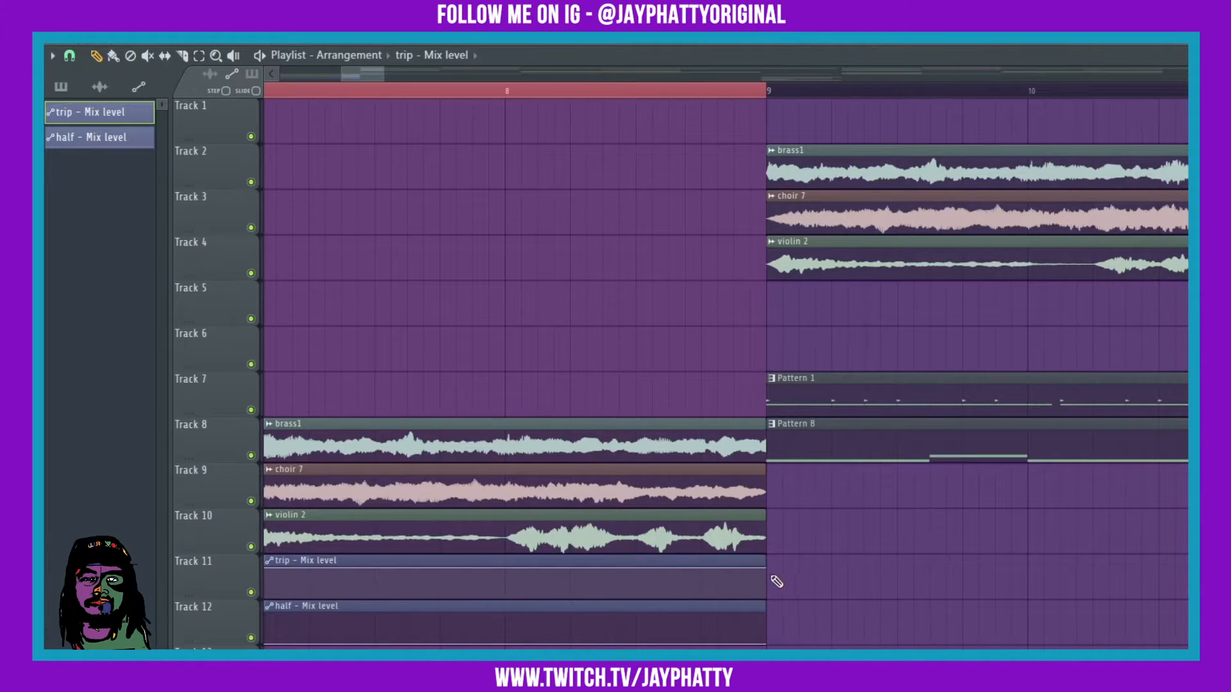
{"action": "mouse_move", "coordinate": [766, 568]}
{"action": "left_mouse_down"}
{"action": "mouse_move", "coordinate": [766, 597]}
{"action": "mouse_move", "coordinate": [759, 564]}
{"action": "left_mouse_up"}
{"action": "scroll", "coordinate": [673, 101], "scroll_direction": "down", "scroll_amount": 8}
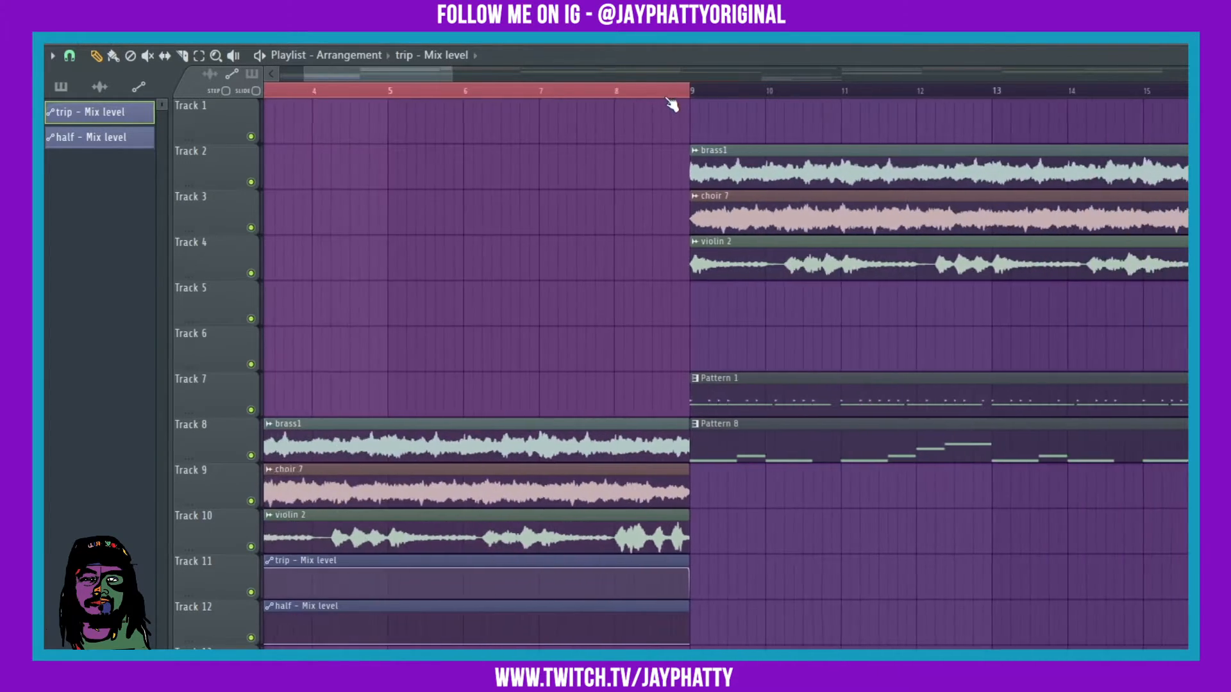
{"action": "left_click_drag", "start_coordinate": [269, 576], "coordinate": [268, 545]}
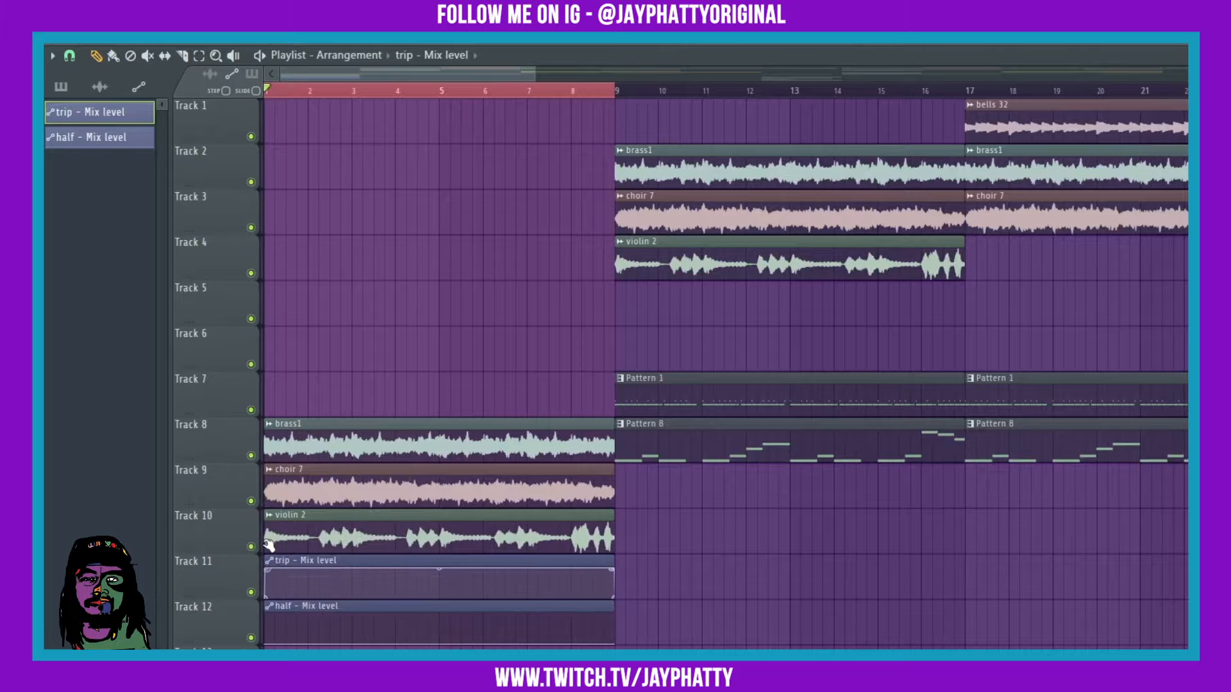
Add a control point at the start of the half mix level clip so the level rises steeply at bar 1
{"action": "left_click", "coordinate": [298, 609]}
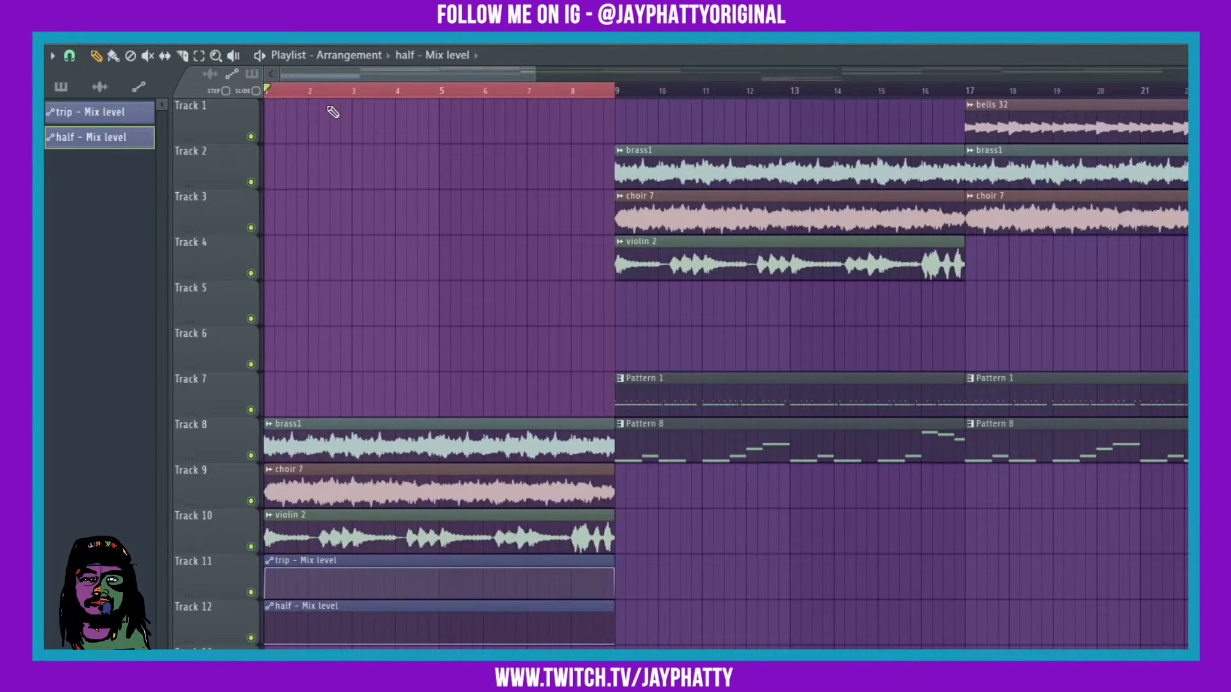
{"action": "scroll", "coordinate": [328, 97], "scroll_direction": "up", "scroll_amount": 4}
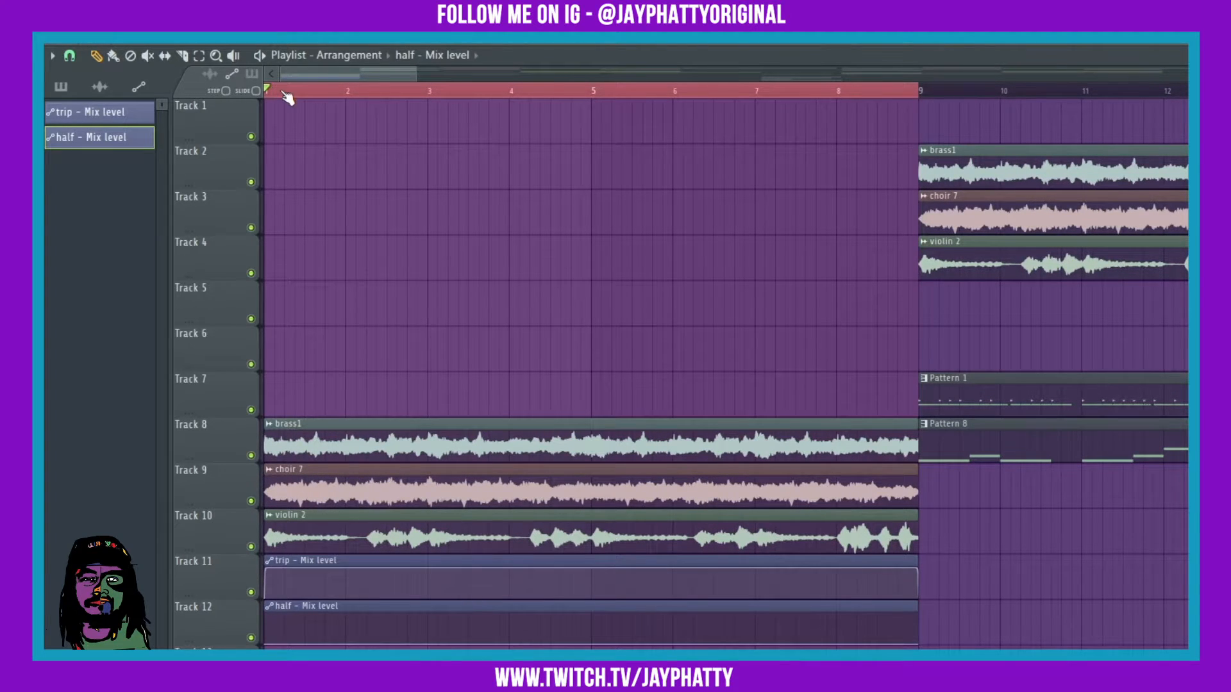
{"action": "scroll", "coordinate": [295, 87], "scroll_direction": "up", "scroll_amount": 4}
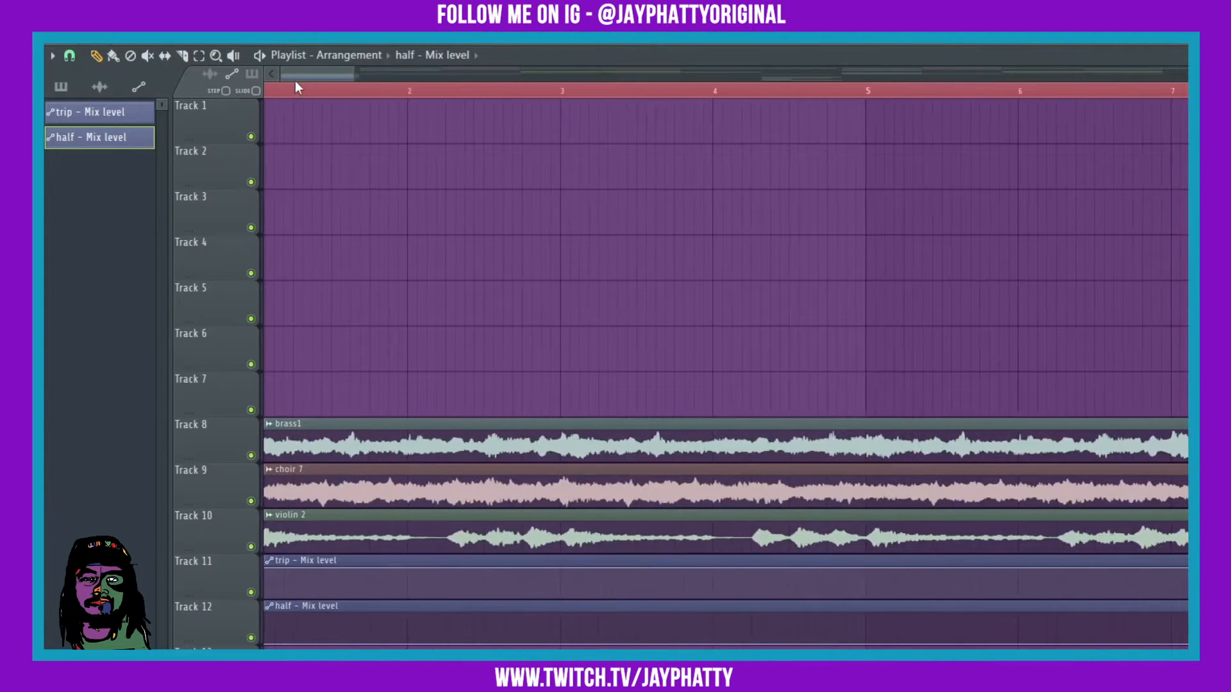
{"action": "right_click", "coordinate": [276, 621]}
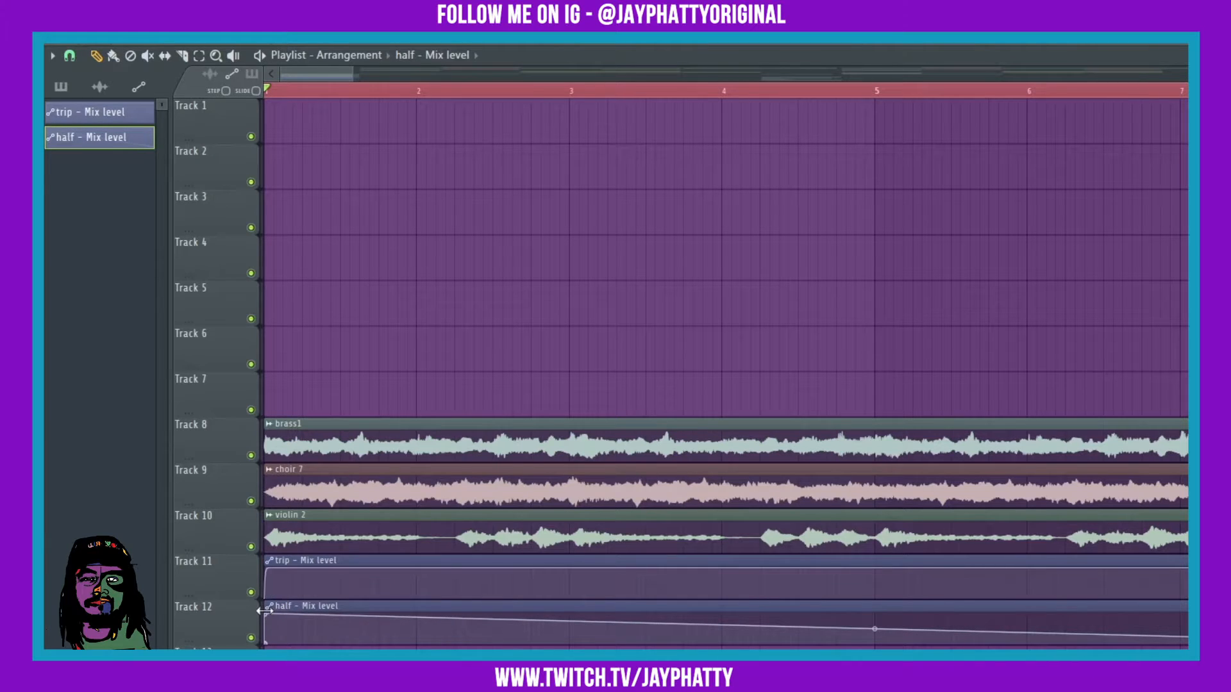
{"action": "left_click_drag", "start_coordinate": [272, 615], "coordinate": [285, 611]}
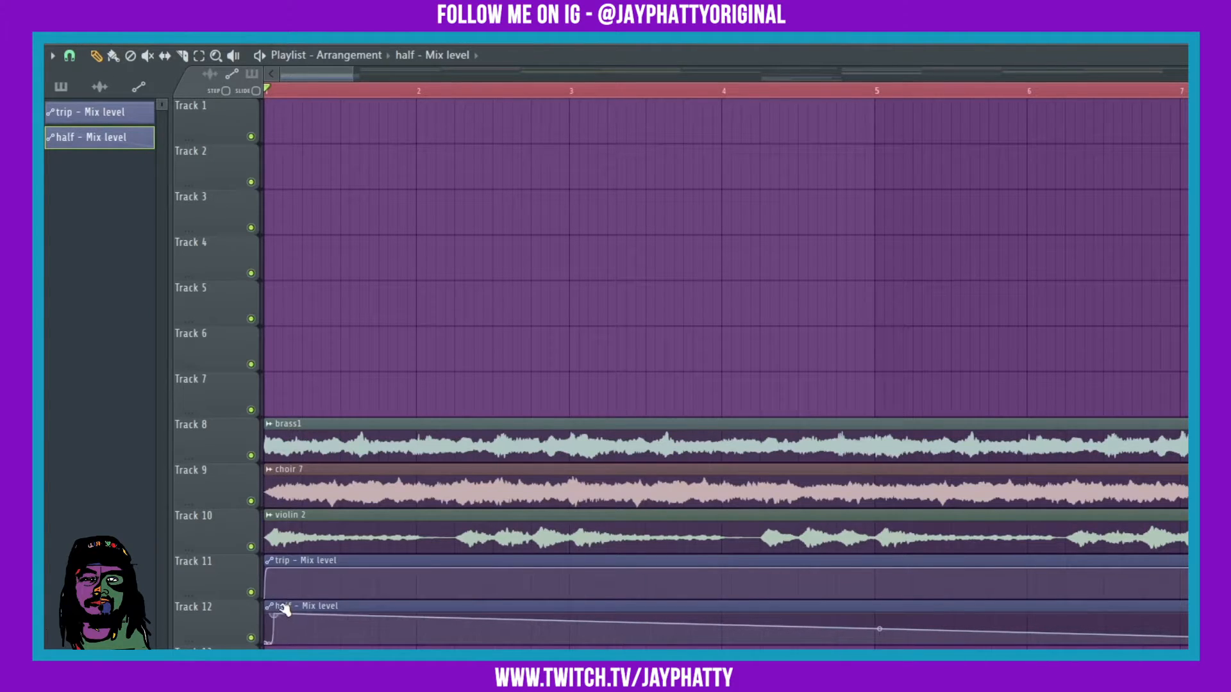
Hold the half mix level high until bar 5, drop it sharply there for the remaining bars, and play the intro
{"action": "mouse_move", "coordinate": [865, 628]}
{"action": "left_mouse_down"}
{"action": "mouse_move", "coordinate": [869, 607]}
{"action": "mouse_move", "coordinate": [875, 647]}
{"action": "left_mouse_up"}
{"action": "right_click", "coordinate": [873, 638]}
{"action": "mouse_move", "coordinate": [881, 643]}
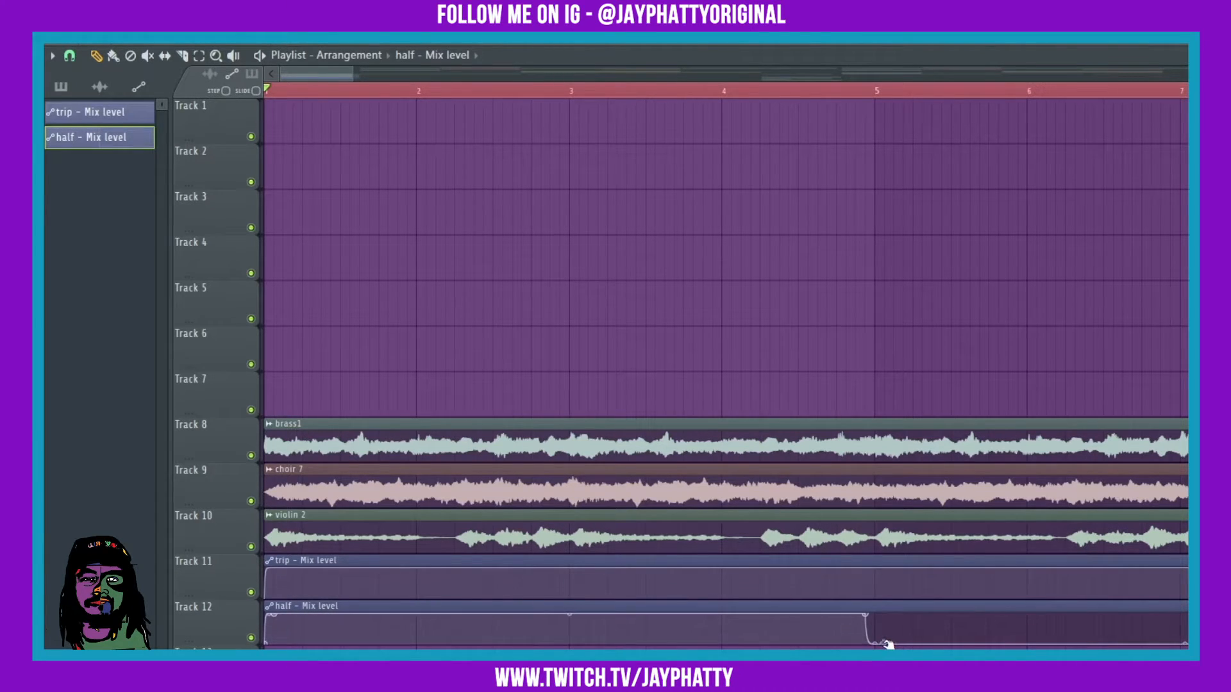
{"action": "left_click_drag", "start_coordinate": [871, 643], "coordinate": [869, 614]}
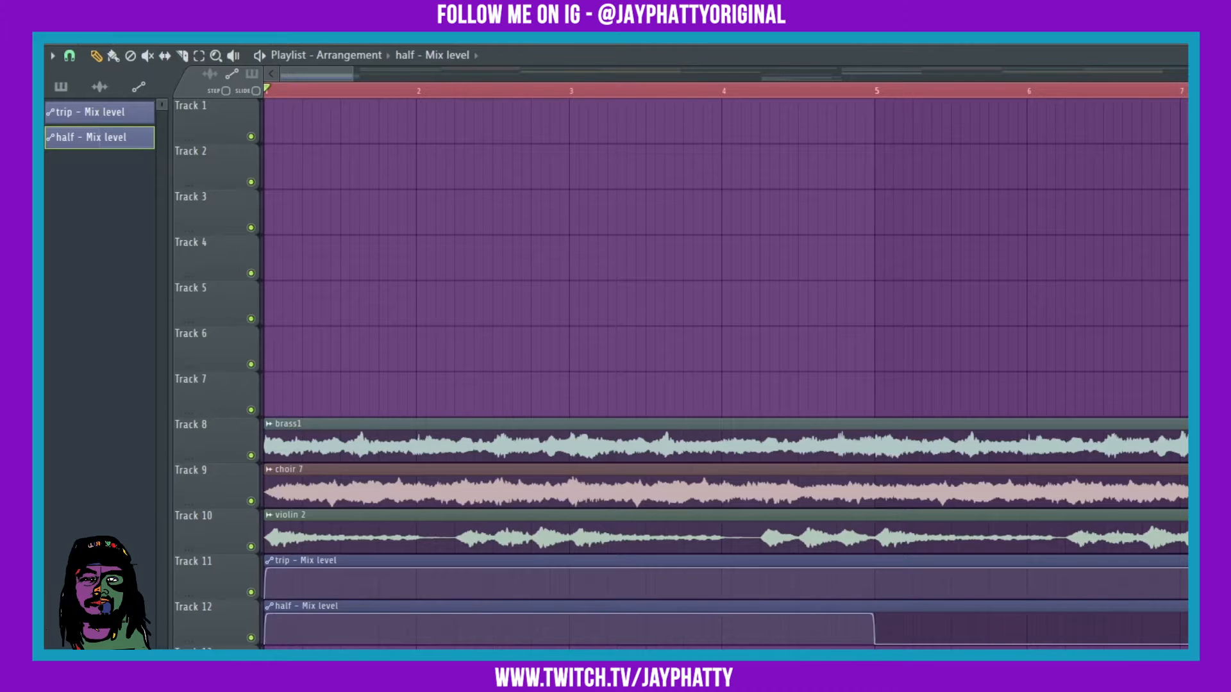
{"action": "scroll", "coordinate": [467, 101], "scroll_direction": "down", "scroll_amount": 6}
{"action": "key", "text": "space"}
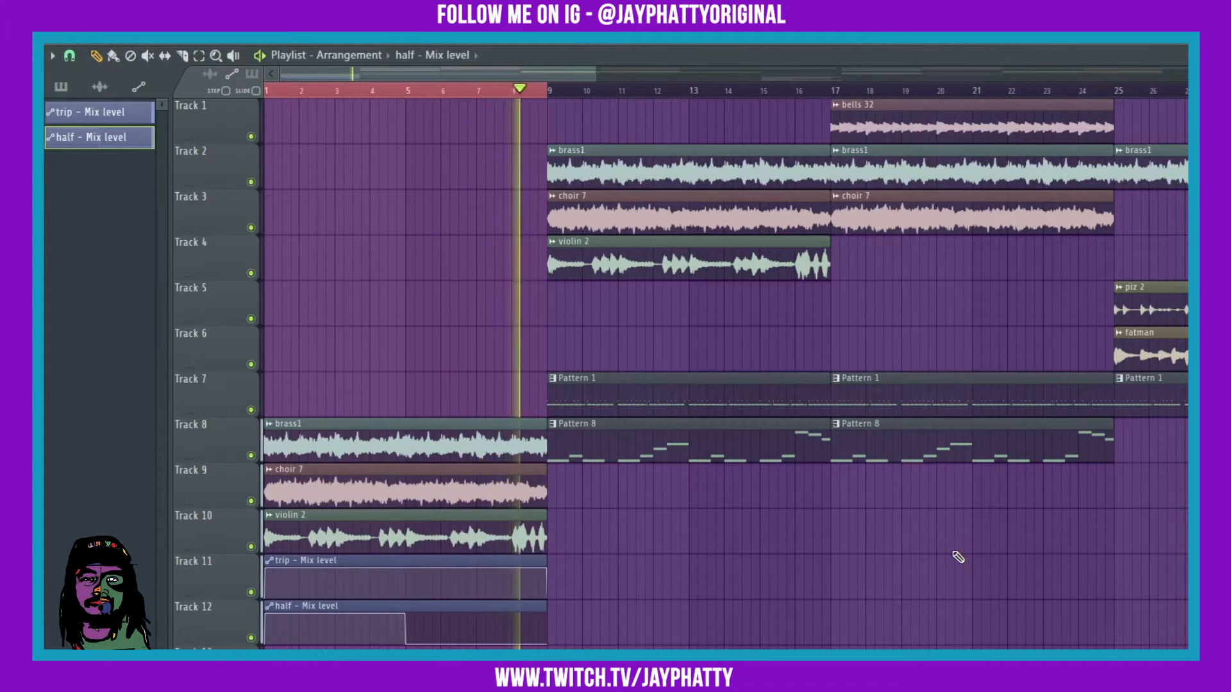
Stop playback and select bar 8, the last bar of the intro, as the playlist time range
{"action": "key", "text": "space"}
{"action": "scroll", "coordinate": [517, 102], "scroll_direction": "up", "scroll_amount": 4}
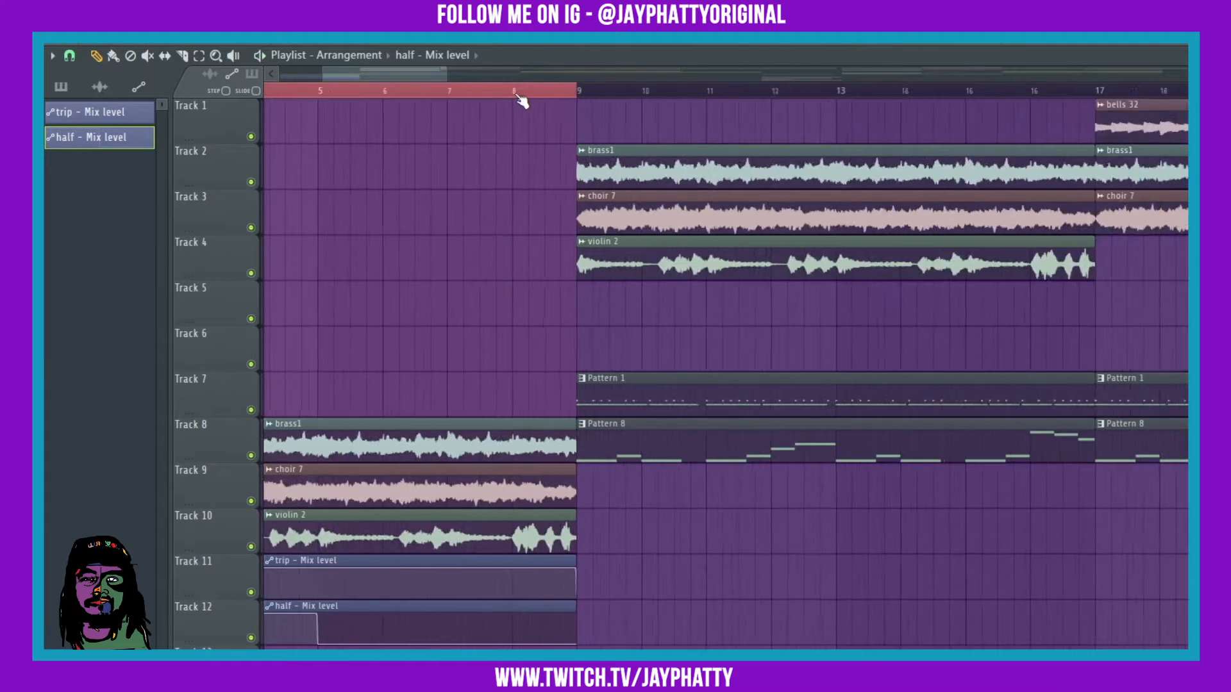
{"action": "left_click", "coordinate": [513, 93]}
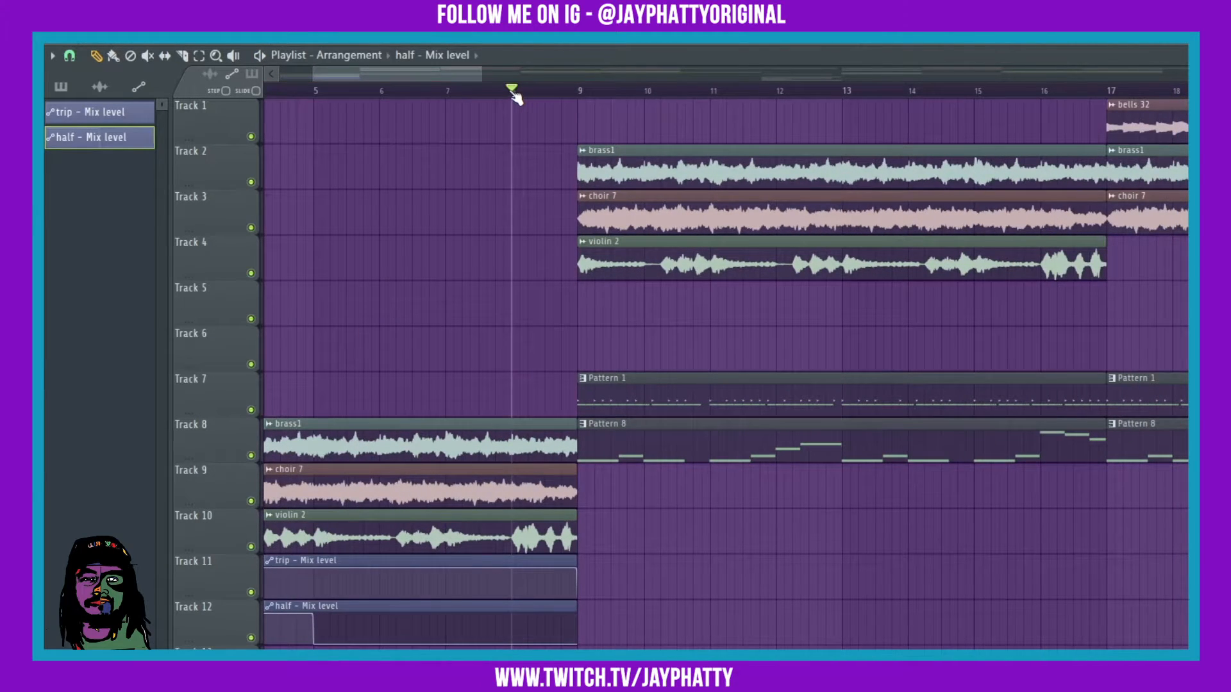
{"action": "scroll", "coordinate": [516, 96], "scroll_direction": "up", "scroll_amount": 2}
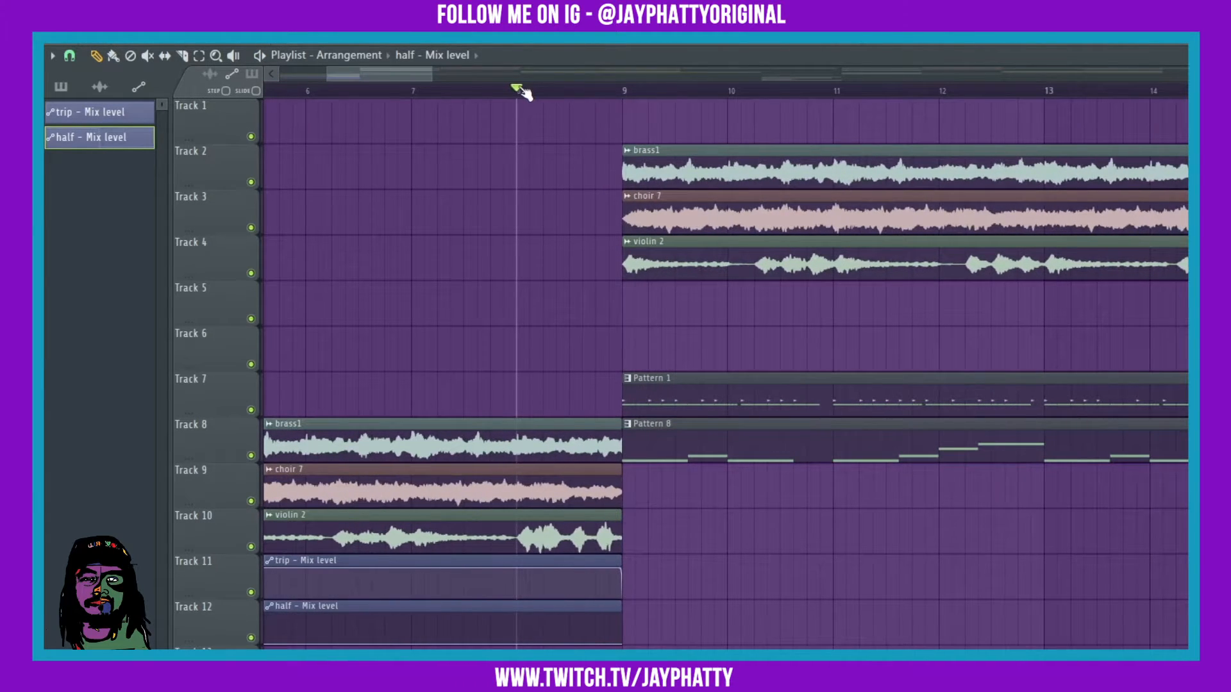
{"action": "left_click_drag", "start_coordinate": [520, 91], "coordinate": [644, 88]}
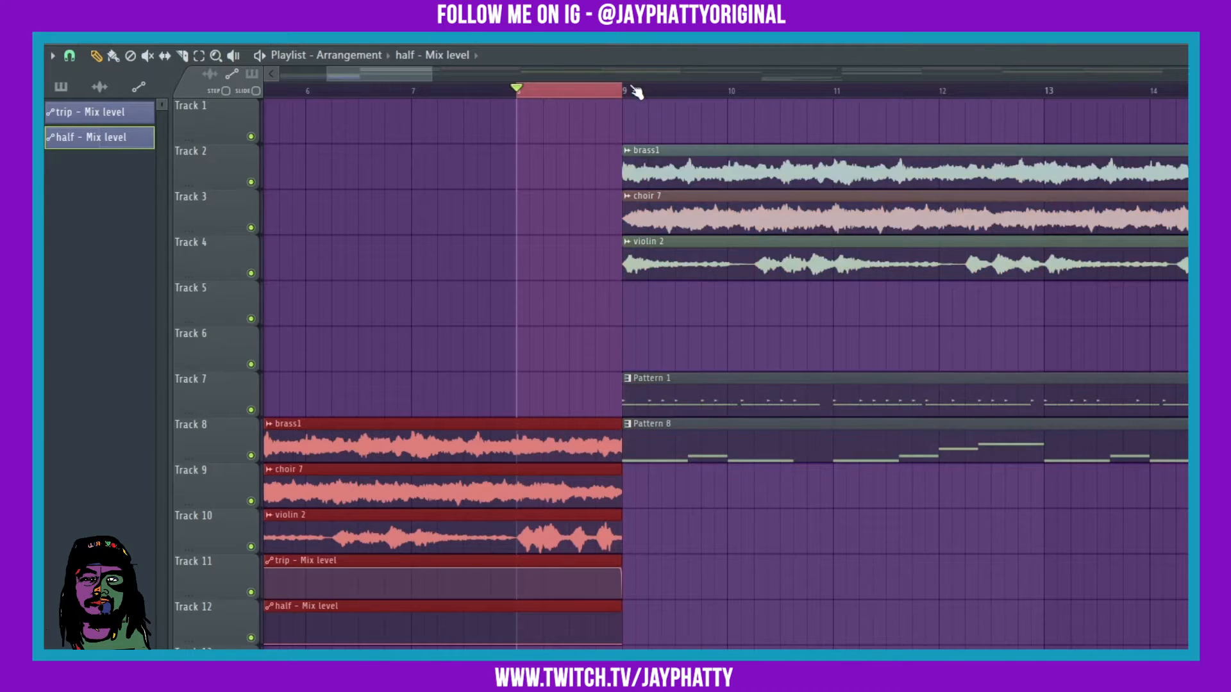
Add a third Gross Beat to slot 8 of the Synth Bus, load the Momentary preset and choose the Vinyl Off time effect
{"action": "key", "text": "F9"}
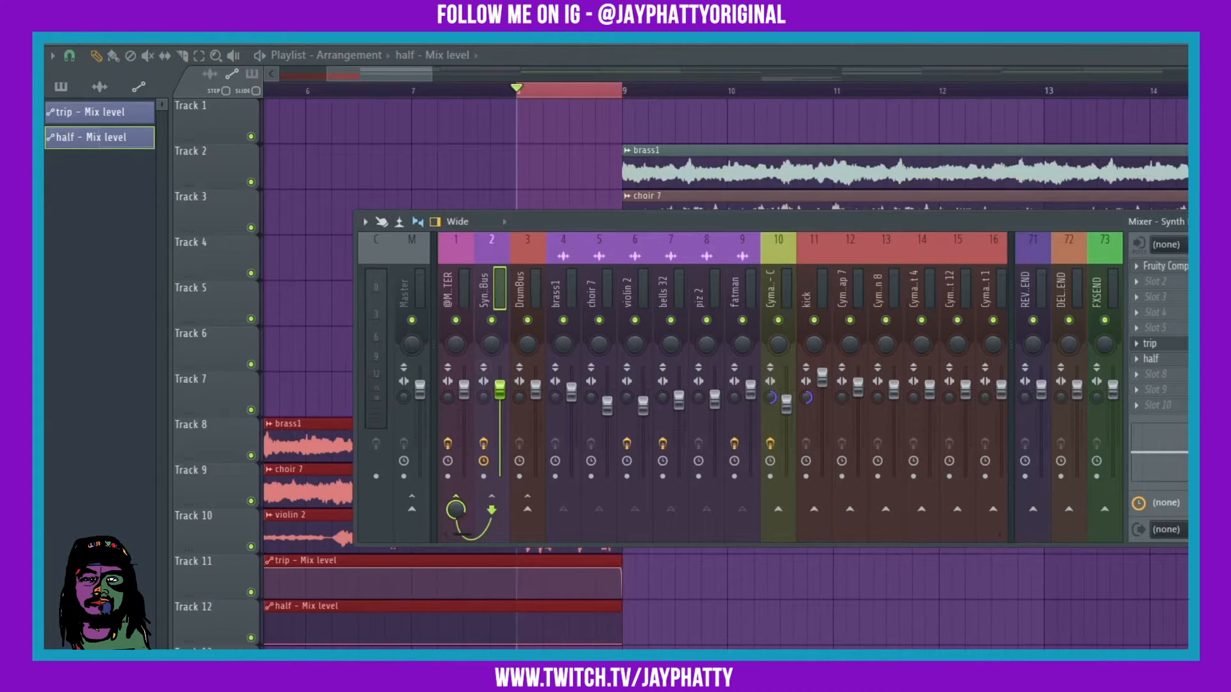
{"action": "left_click", "coordinate": [1179, 380]}
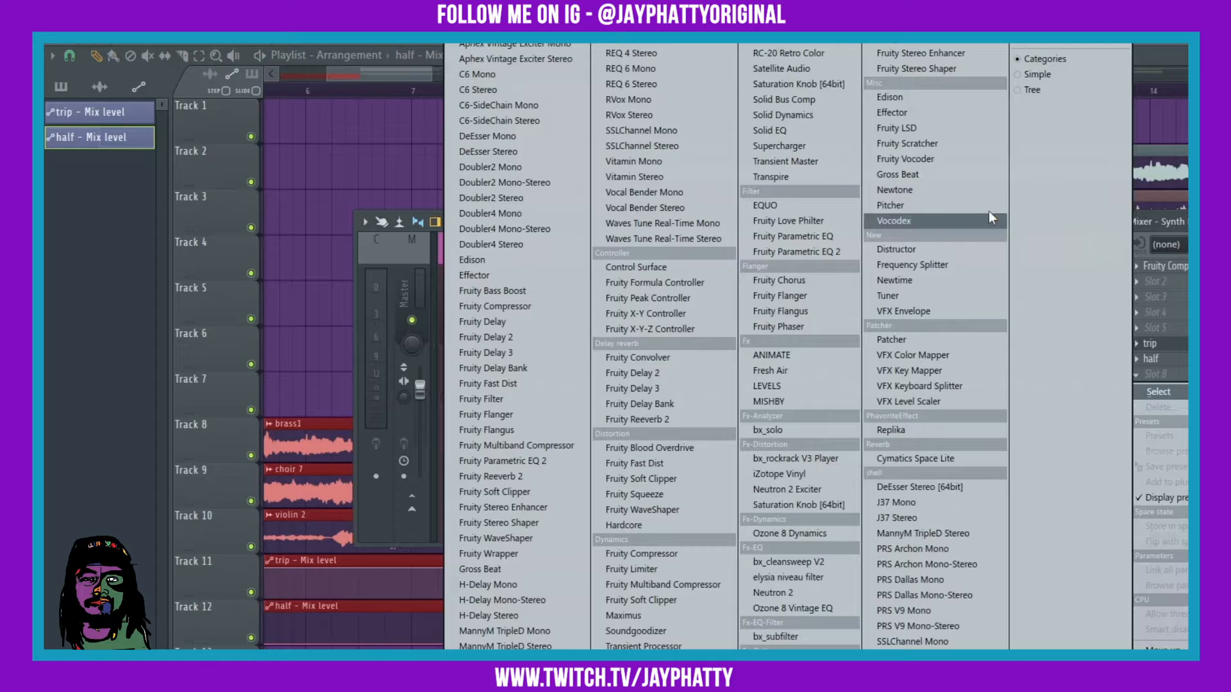
{"action": "left_click", "coordinate": [952, 178]}
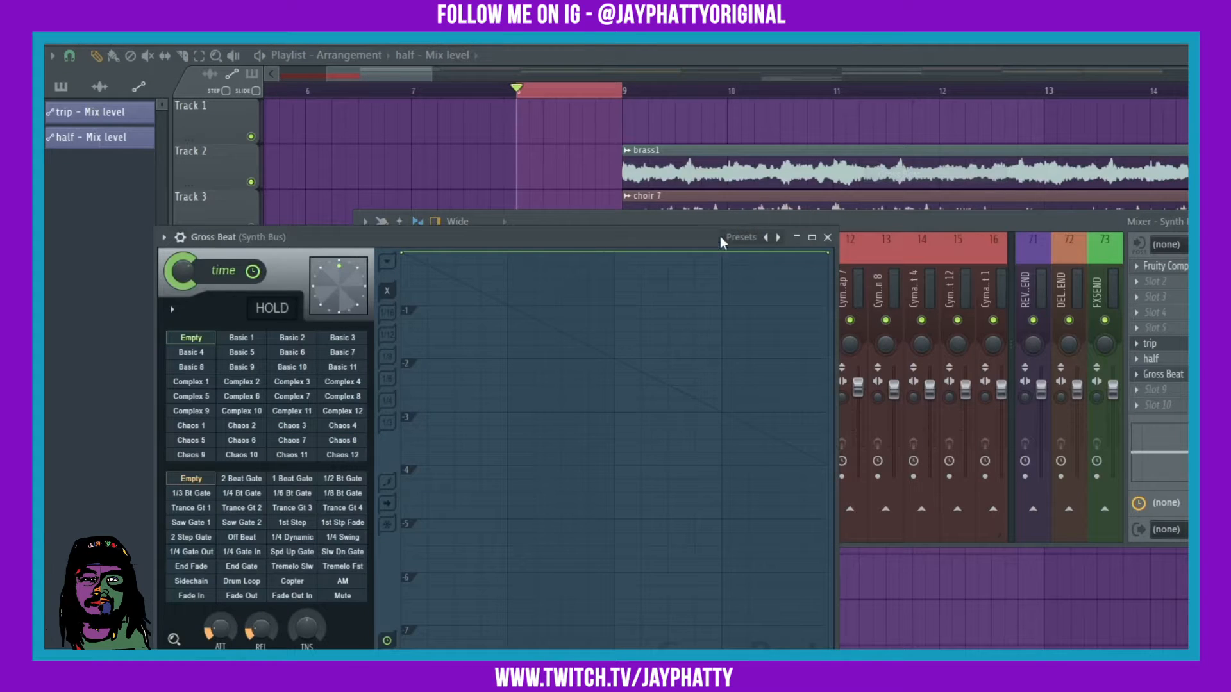
{"action": "left_click", "coordinate": [778, 237]}
{"action": "left_click", "coordinate": [347, 411]}
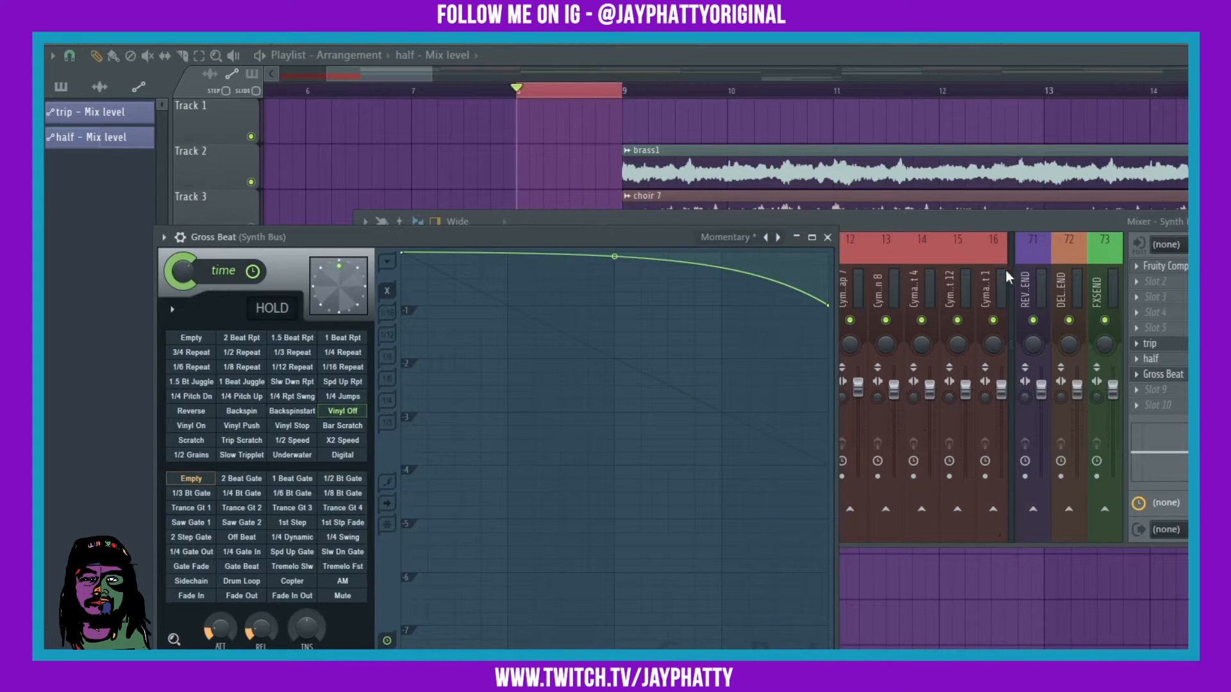
Rename the new Gross Beat as off and create an automation clip for its mix level across bar 8
{"action": "left_click", "coordinate": [1136, 375]}
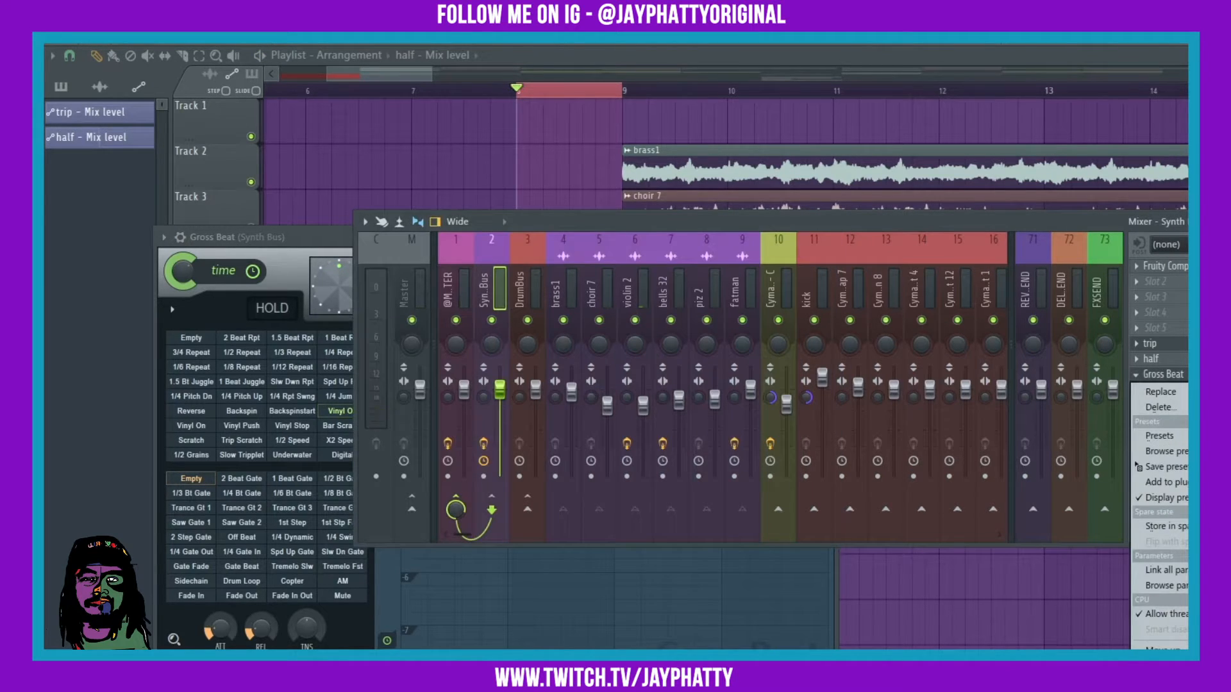
{"action": "key", "text": "Escape"}
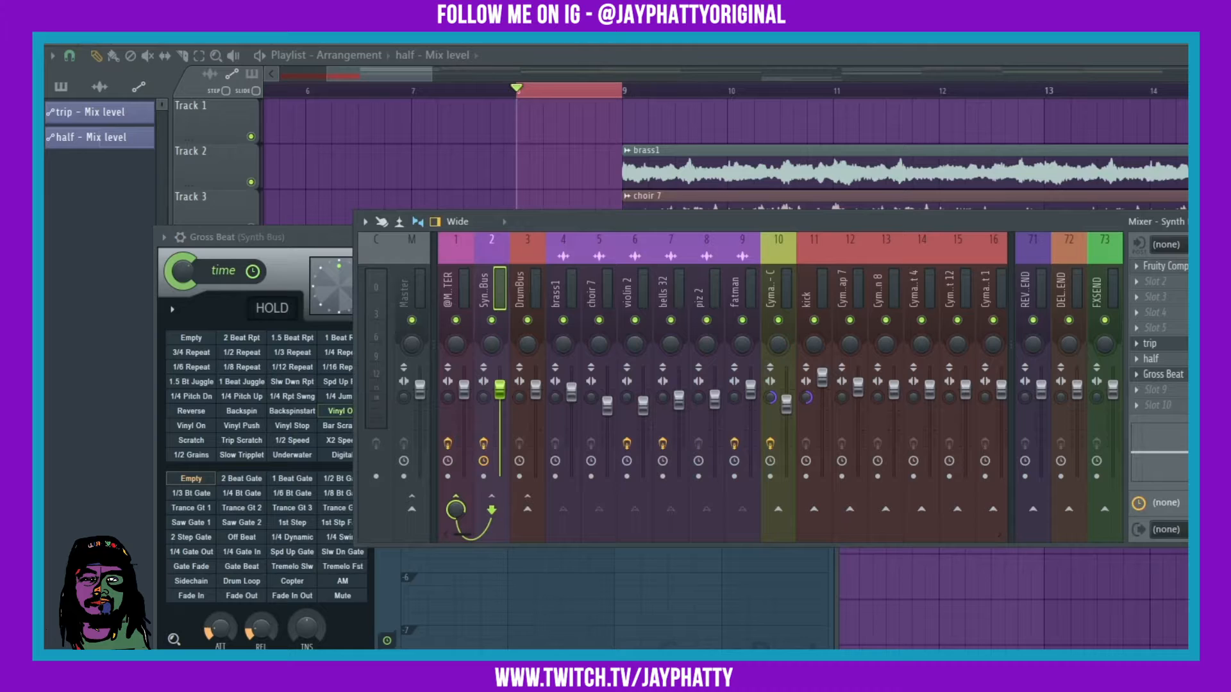
{"action": "key", "text": "Return"}
{"action": "left_click", "coordinate": [1073, 631]}
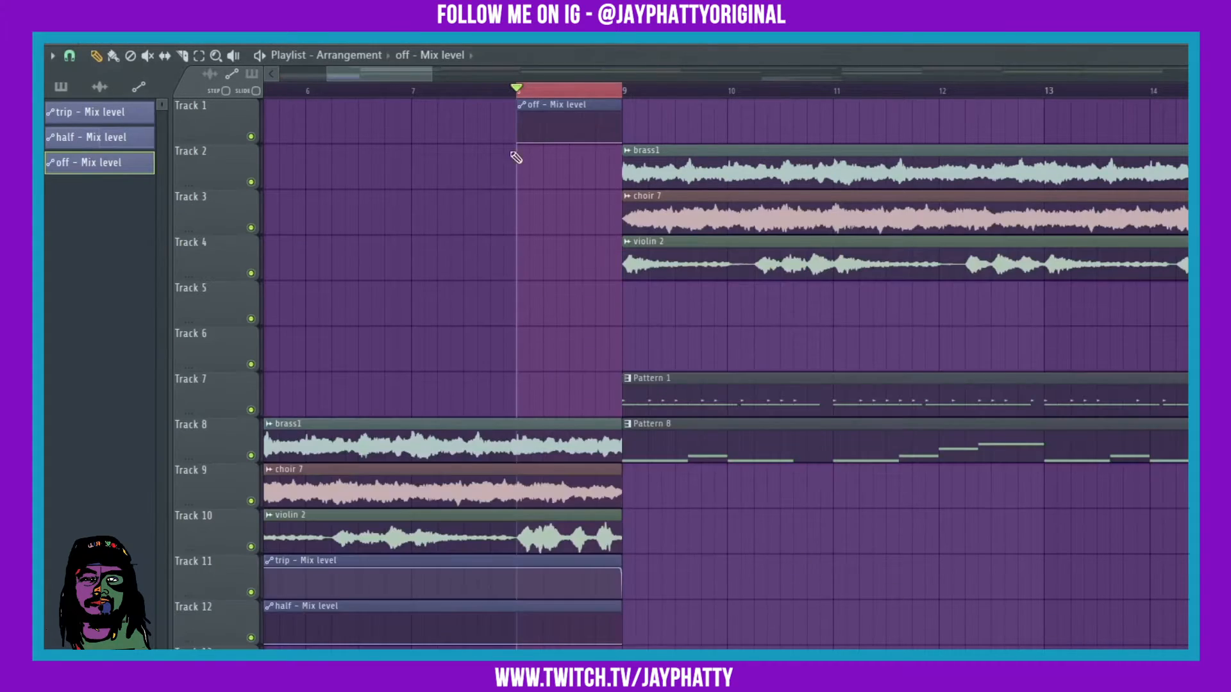
Shape the off mix level clip to rise steeply at bar 8 and drop just before bar 9, and move it to Track 13
{"action": "scroll", "coordinate": [571, 92], "scroll_direction": "up", "scroll_amount": 5}
{"action": "right_click", "coordinate": [450, 135]}
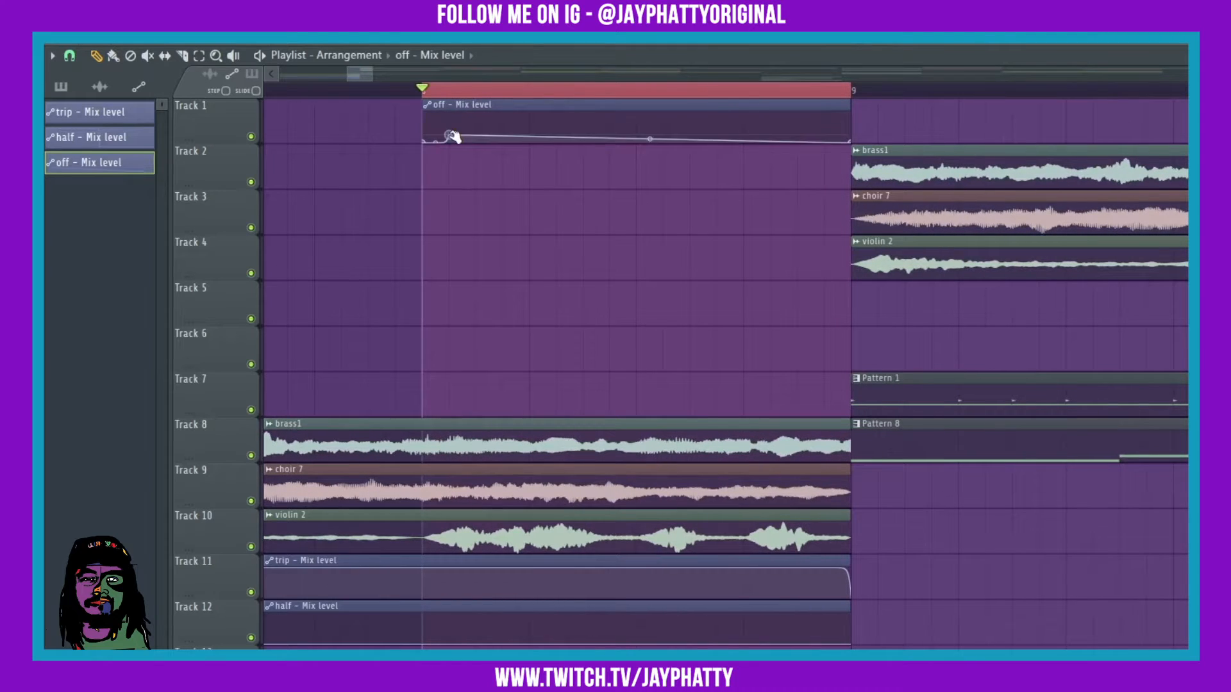
{"action": "left_click_drag", "start_coordinate": [450, 136], "coordinate": [448, 92]}
{"action": "left_click_drag", "start_coordinate": [436, 141], "coordinate": [436, 113]}
{"action": "left_click_drag", "start_coordinate": [848, 140], "coordinate": [837, 113]}
{"action": "left_click_drag", "start_coordinate": [582, 105], "coordinate": [577, 650]}
Clear the time selection, play the arrangement from bar 1 past the intro, and stop with the playhead near bar 7
{"action": "scroll", "coordinate": [518, 100], "scroll_direction": "down", "scroll_amount": 8}
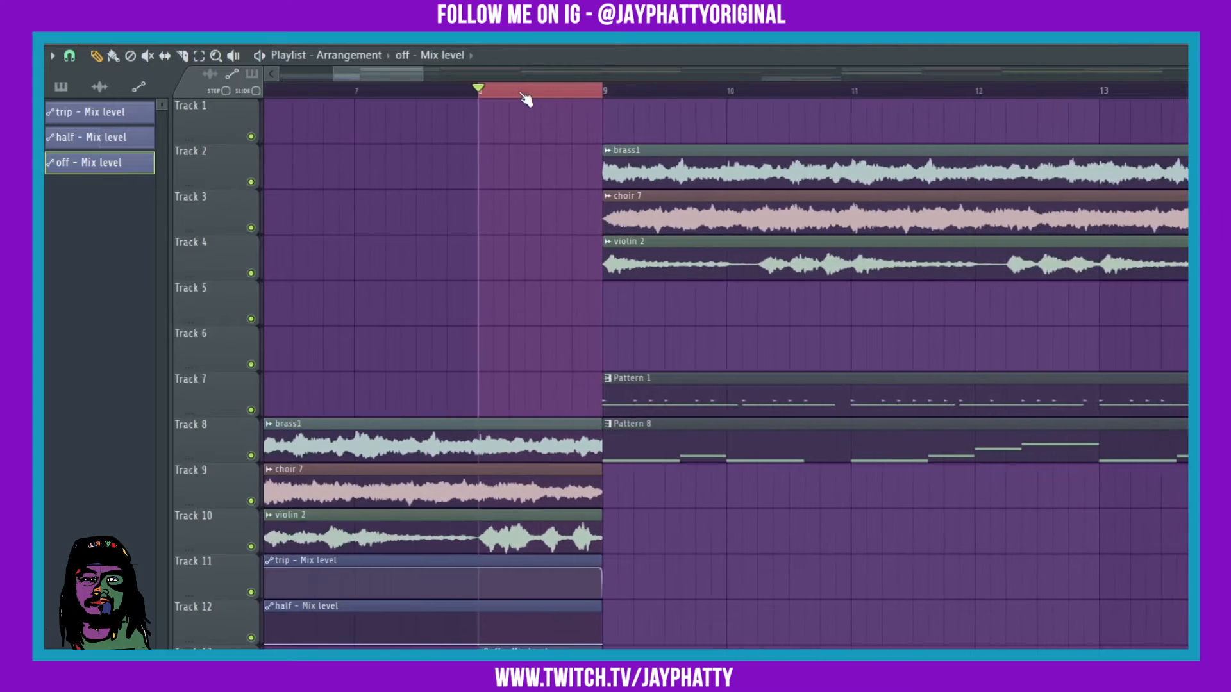
{"action": "left_click_drag", "start_coordinate": [407, 96], "coordinate": [140, 98]}
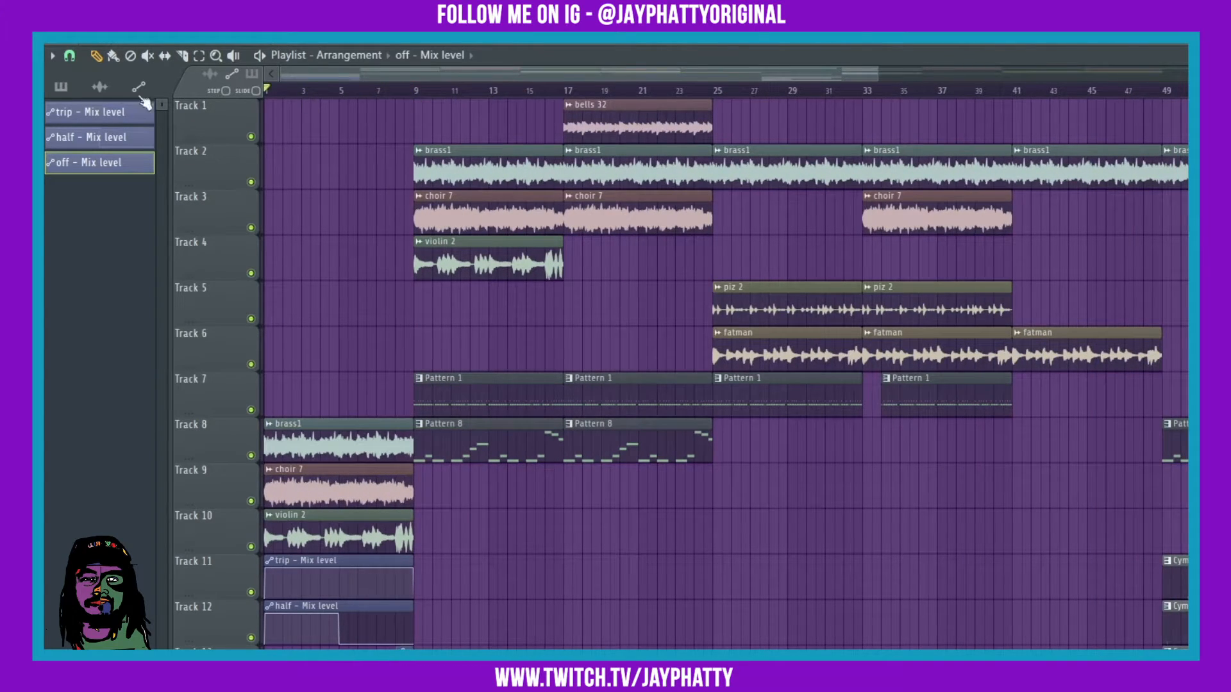
{"action": "key", "text": "space"}
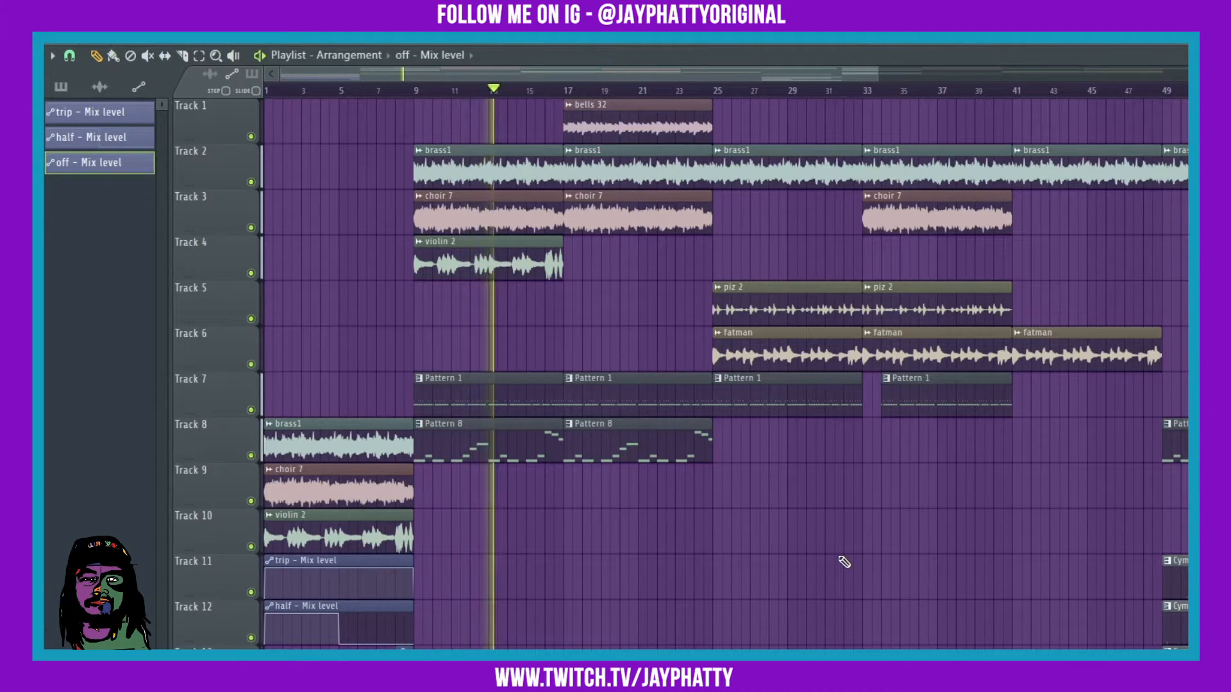
{"action": "left_click", "coordinate": [376, 91]}
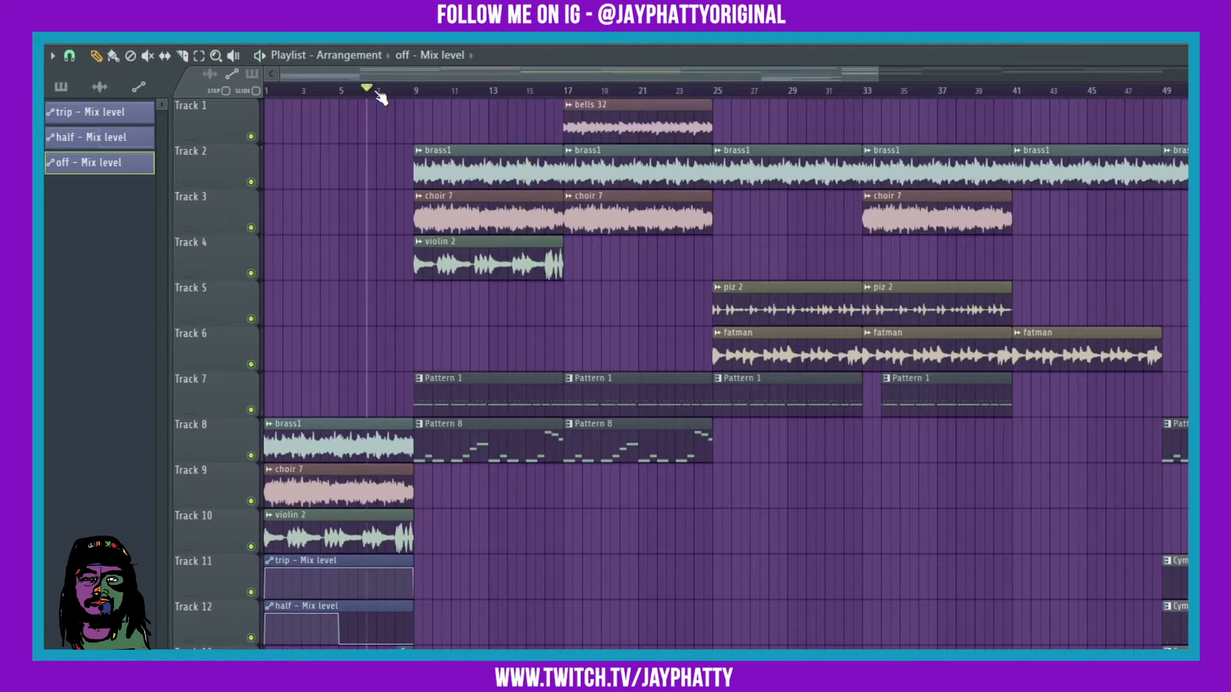
Switch to the empty Pattern 9 and show the channel rack, repositioned higher so its last channels are in view
{"action": "scroll", "coordinate": [383, 94], "scroll_direction": "up", "scroll_amount": 3}
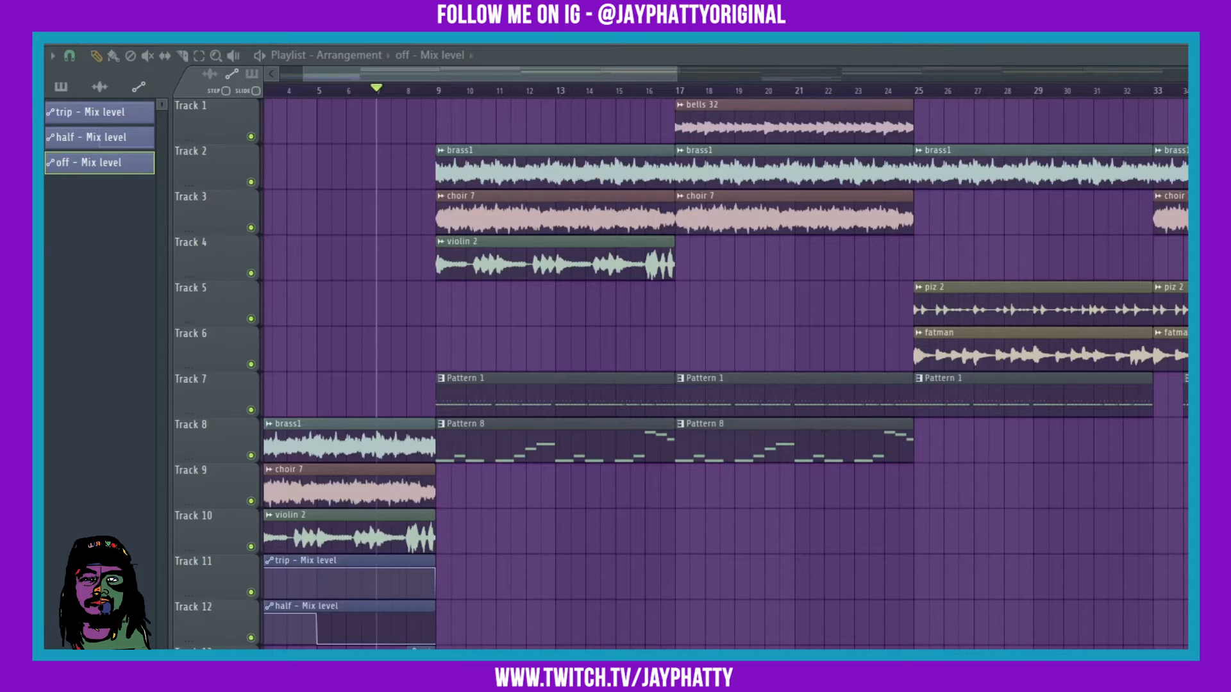
{"action": "scroll", "coordinate": [413, 643], "scroll_direction": "left", "scroll_amount": 1}
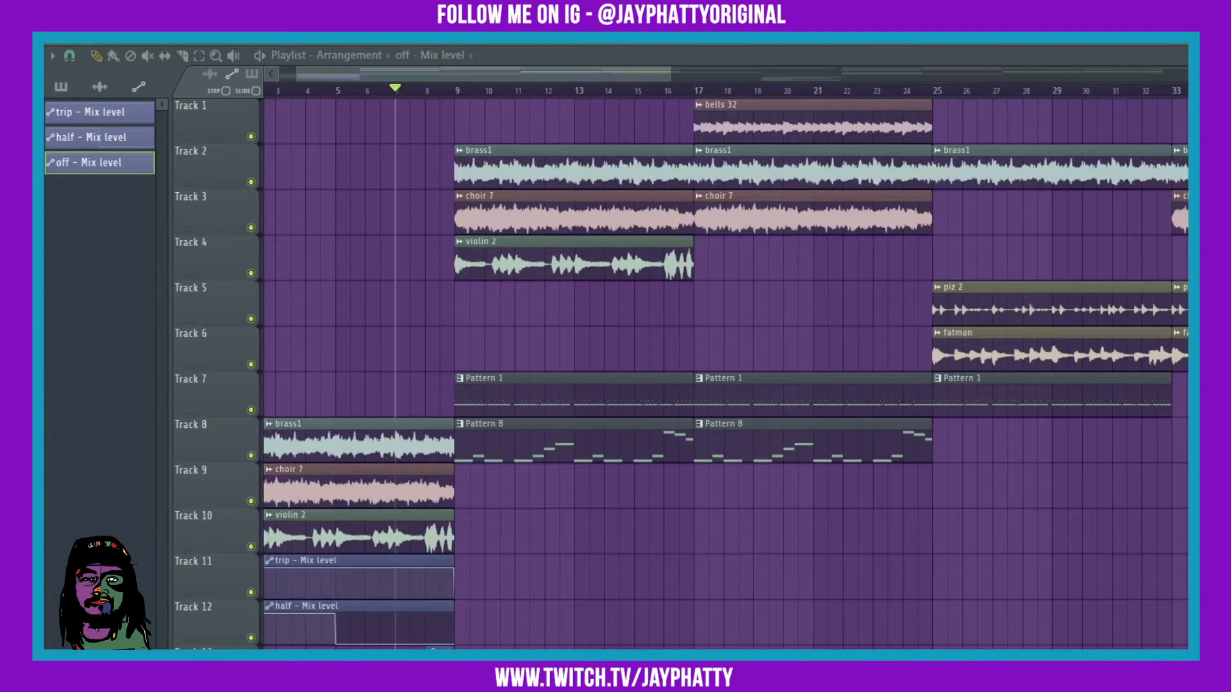
{"action": "key", "text": "KP_Subtract"}
{"action": "key", "text": "KP_Subtract"}
{"action": "key", "text": "KP_Subtract"}
{"action": "key", "text": "KP_Add"}
{"action": "key", "text": "KP_Add"}
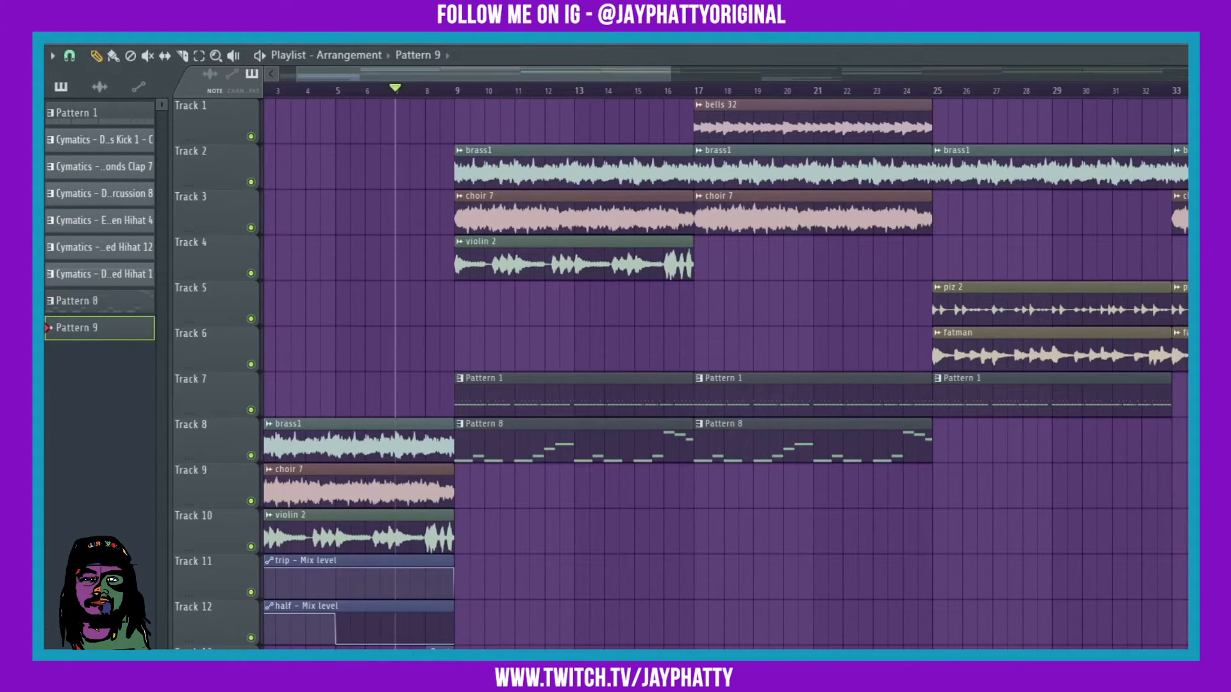
{"action": "key", "text": "F6"}
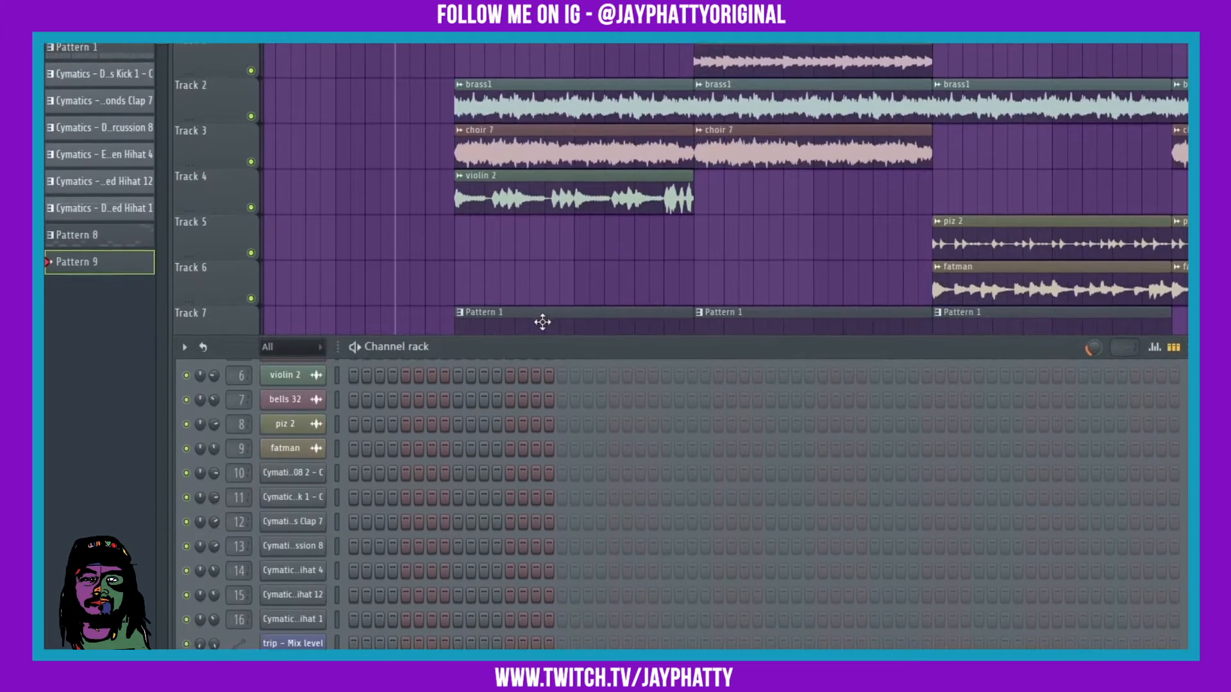
{"action": "left_click_drag", "start_coordinate": [512, 366], "coordinate": [561, 127]}
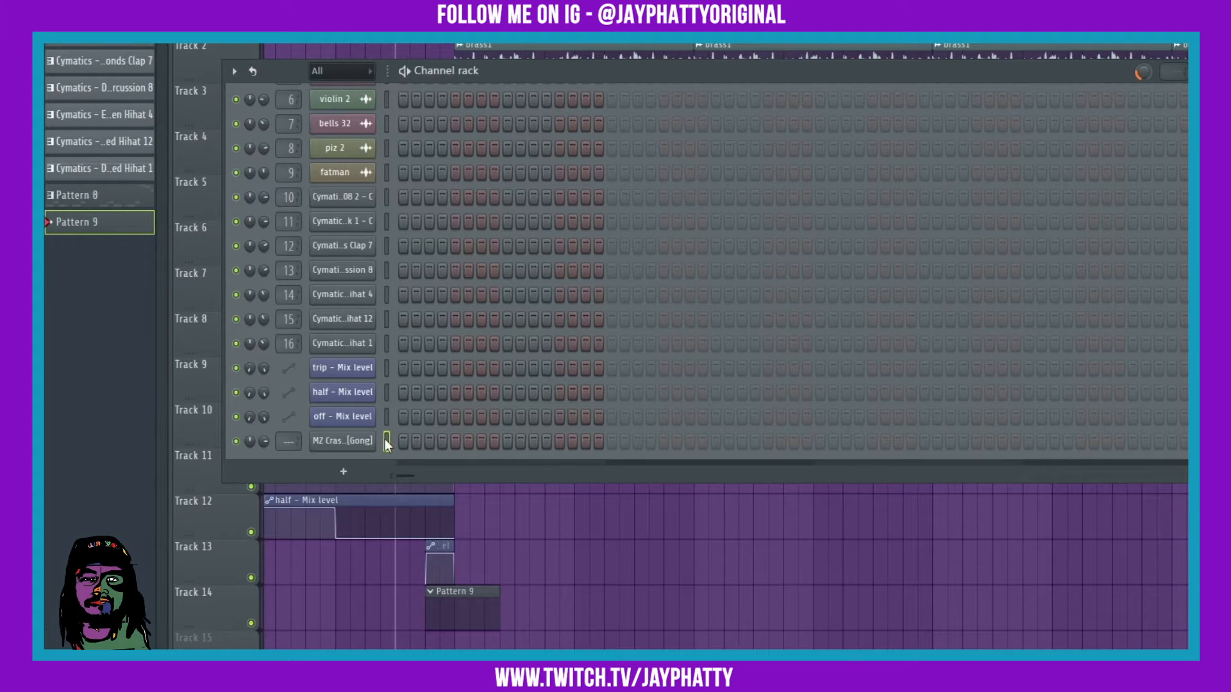
Move the MZ Crash [Gong] channel up to sit directly below the last hihat channel, above the mix level automation channels
{"action": "key", "text": "alt+Up"}
{"action": "key", "text": "alt+Up"}
{"action": "key", "text": "alt+Up"}
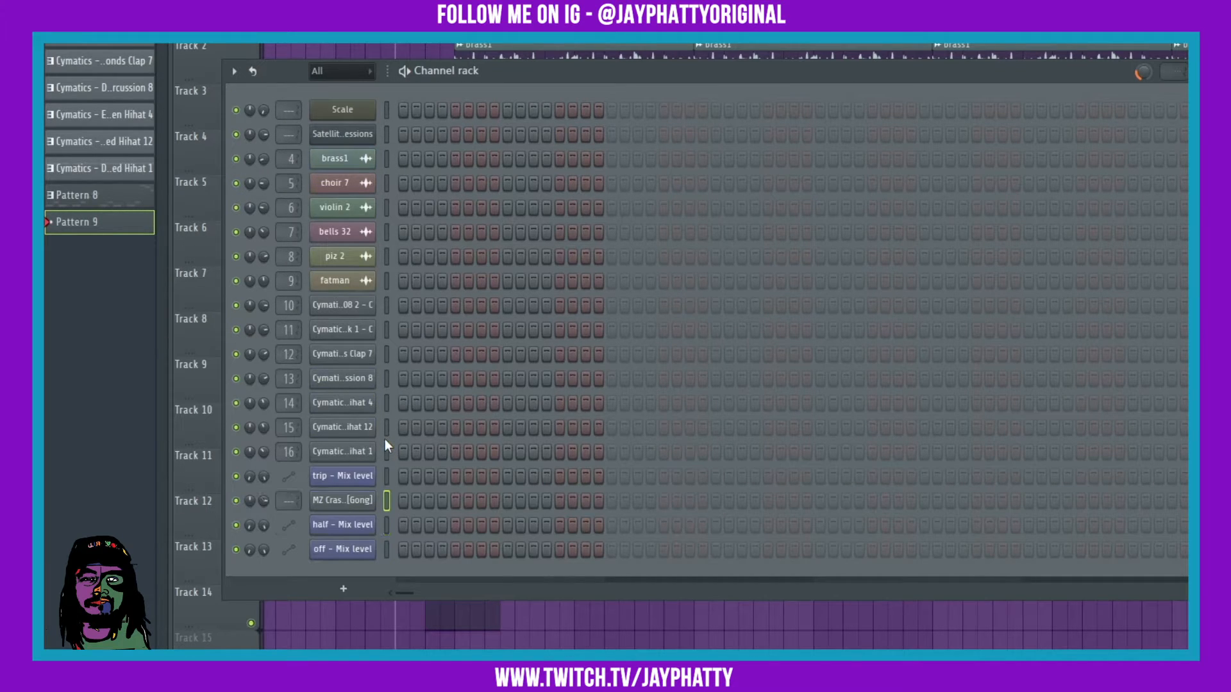
{"action": "key", "text": "alt+Down"}
{"action": "key", "text": "alt+Up"}
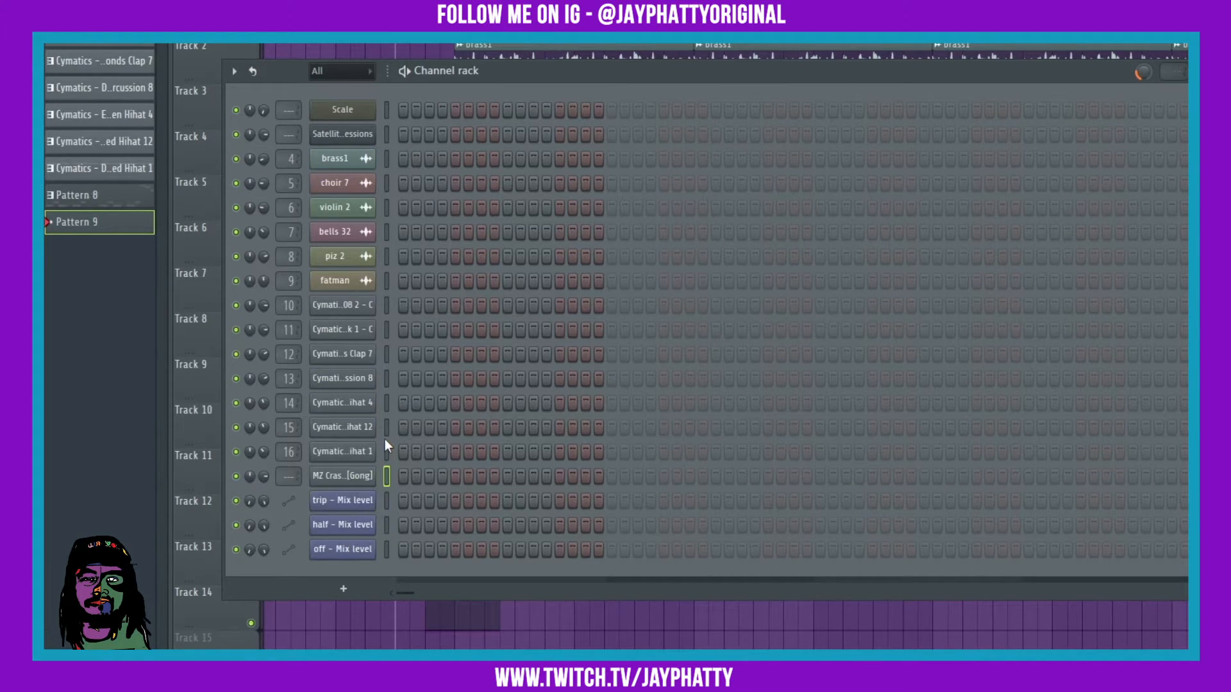
{"action": "key", "text": "alt+Down"}
{"action": "key", "text": "alt+Up"}
{"action": "key", "text": "alt+Down"}
{"action": "key", "text": "alt+Up"}
{"action": "key", "text": "alt+Up"}
{"action": "key", "text": "alt+Down"}
Route the MZ Crash [Gong] channel to the empty mixer track Insert 17
{"action": "key", "text": "F9"}
{"action": "scroll", "coordinate": [806, 168], "scroll_direction": "down", "scroll_amount": 3}
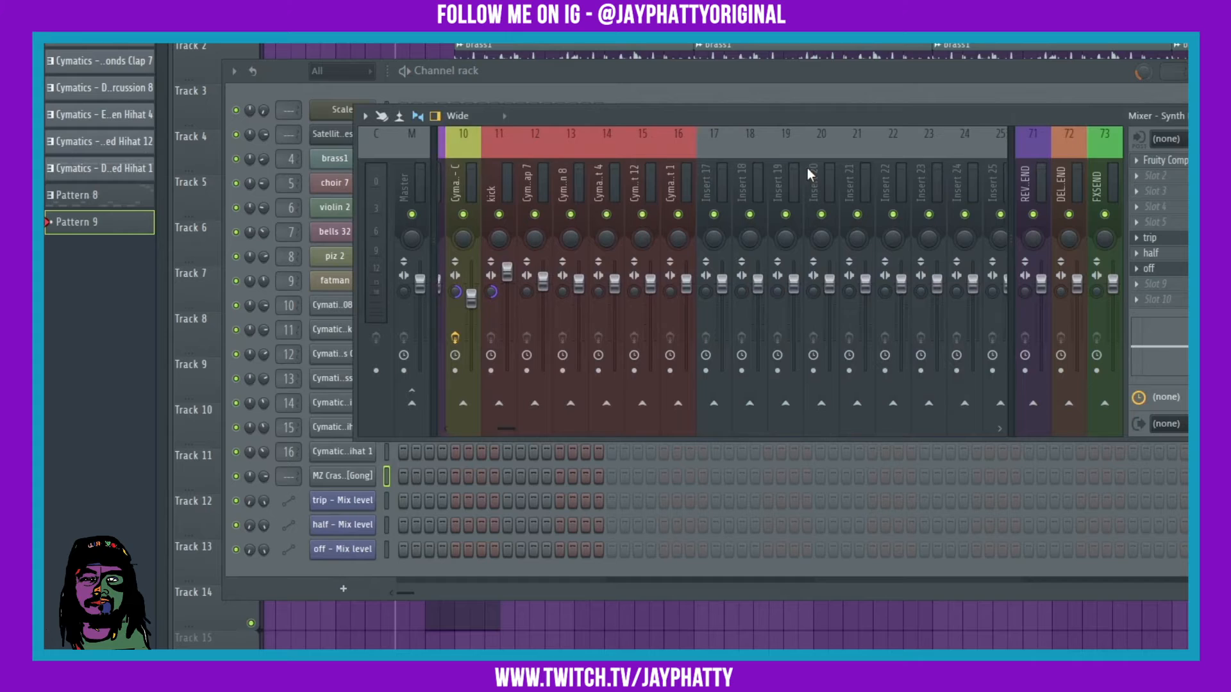
{"action": "left_click", "coordinate": [703, 186]}
{"action": "right_click", "coordinate": [701, 182]}
{"action": "mouse_move", "coordinate": [775, 299]}
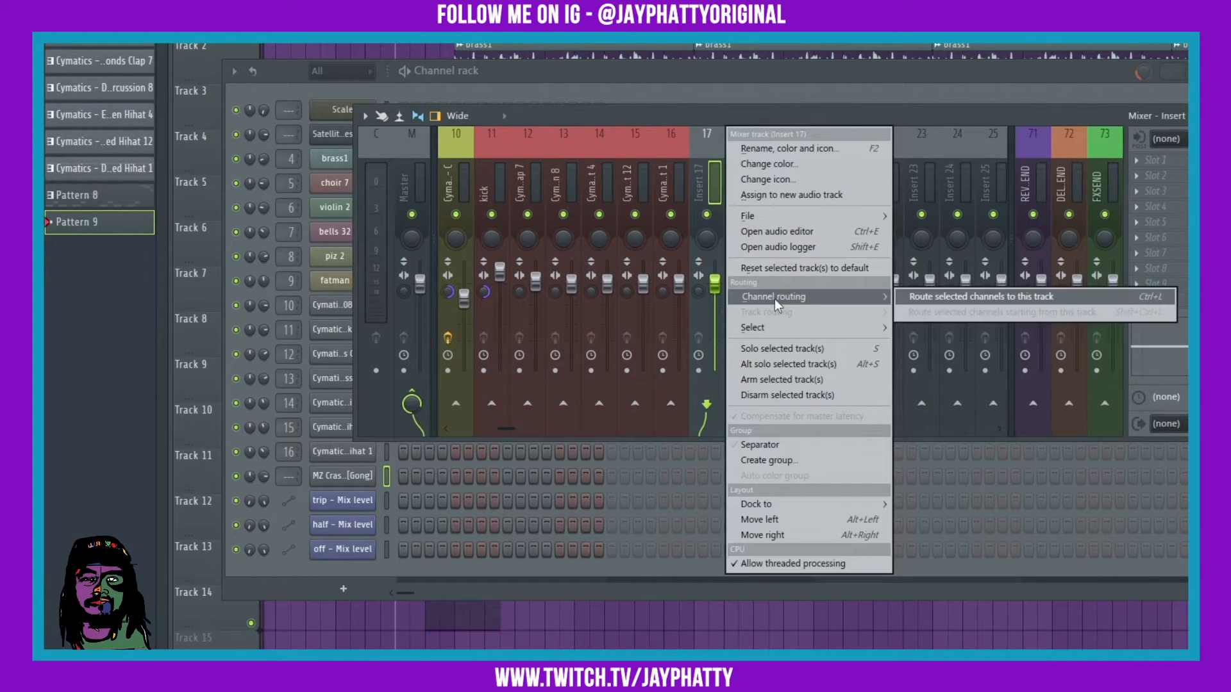
{"action": "left_click", "coordinate": [949, 295]}
Color the MZ Crash [Gong] mixer track red to match the drum tracks, keeping its name
{"action": "right_click", "coordinate": [713, 185]}
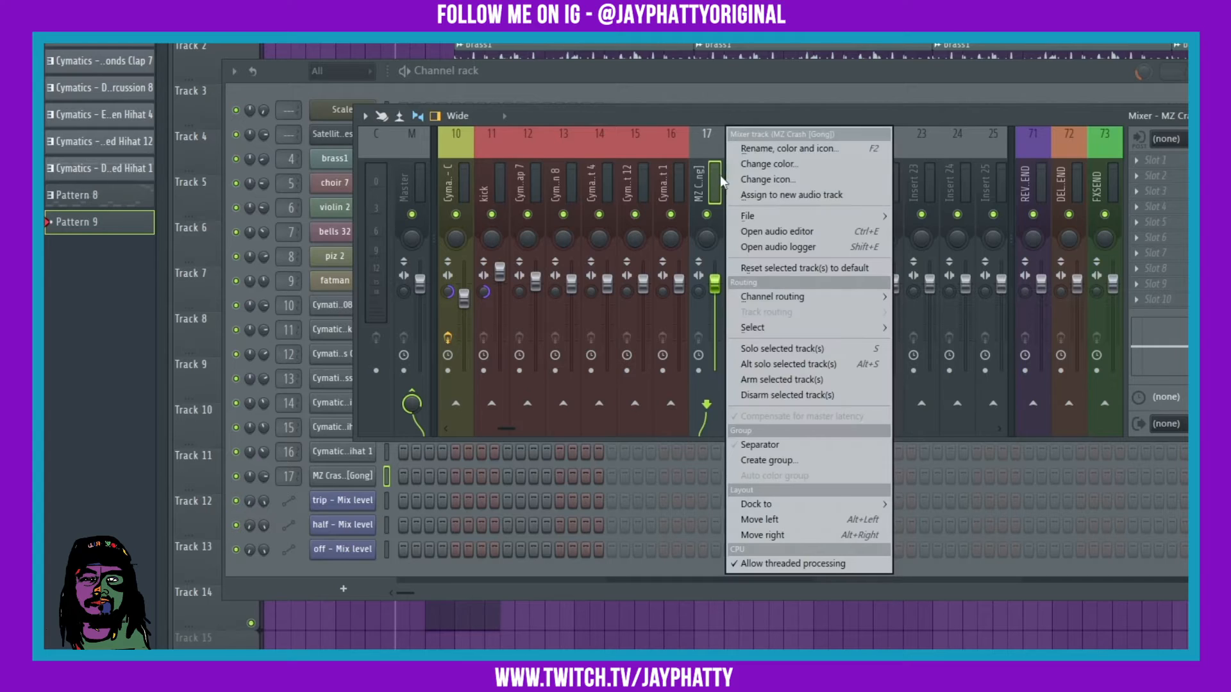
{"action": "left_click", "coordinate": [774, 152]}
{"action": "left_click", "coordinate": [768, 145]}
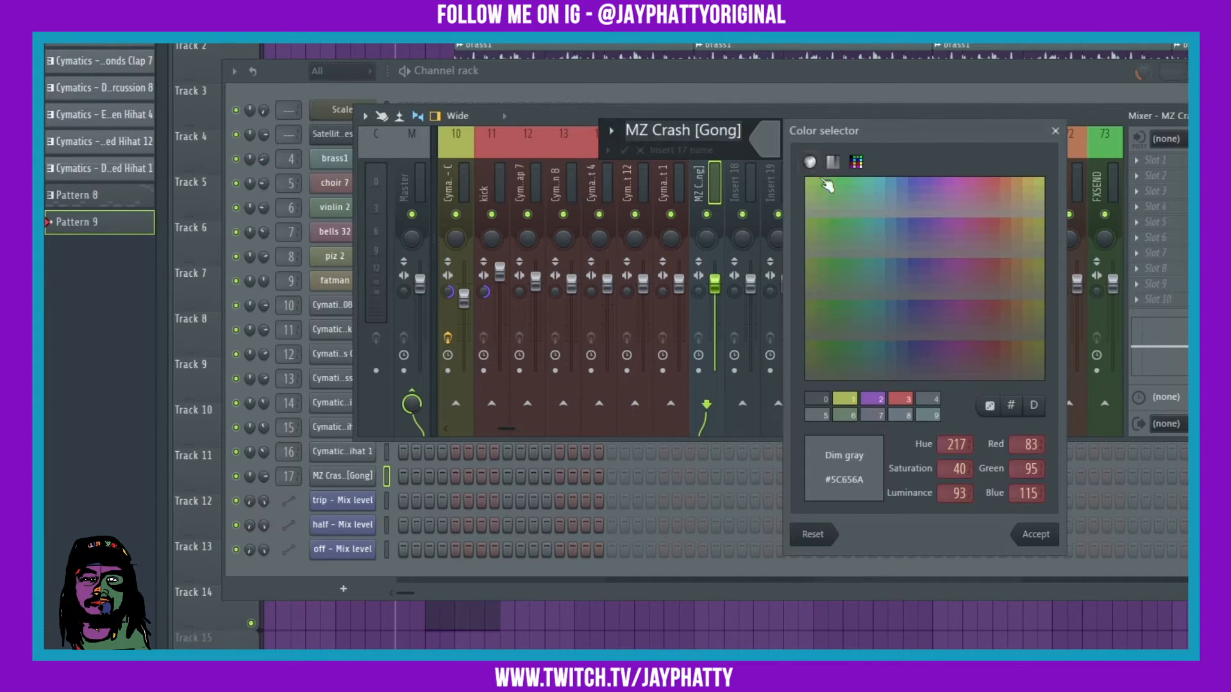
{"action": "left_click", "coordinate": [1002, 191]}
{"action": "left_click", "coordinate": [1036, 534]}
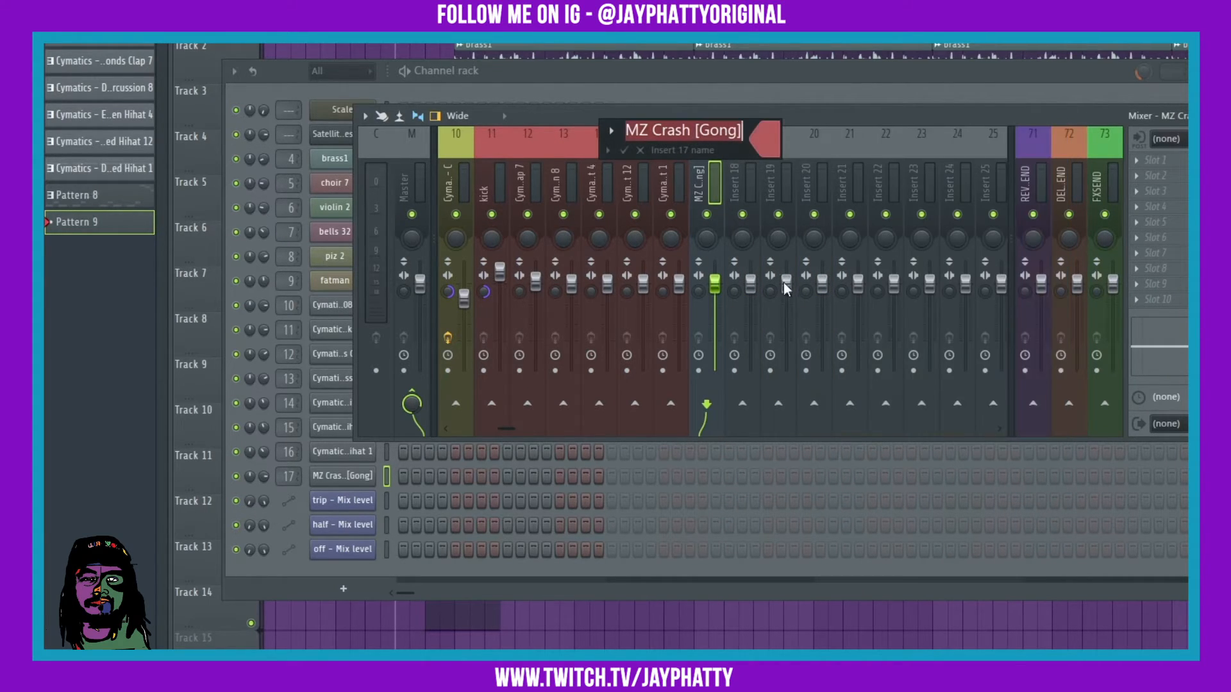
{"action": "left_click", "coordinate": [623, 150]}
Route the MZ Crash [Gong] mixer track to the DrumBus only and lower its fader slightly
{"action": "scroll", "coordinate": [600, 224], "scroll_direction": "left", "scroll_amount": 3}
{"action": "right_click", "coordinate": [526, 410]}
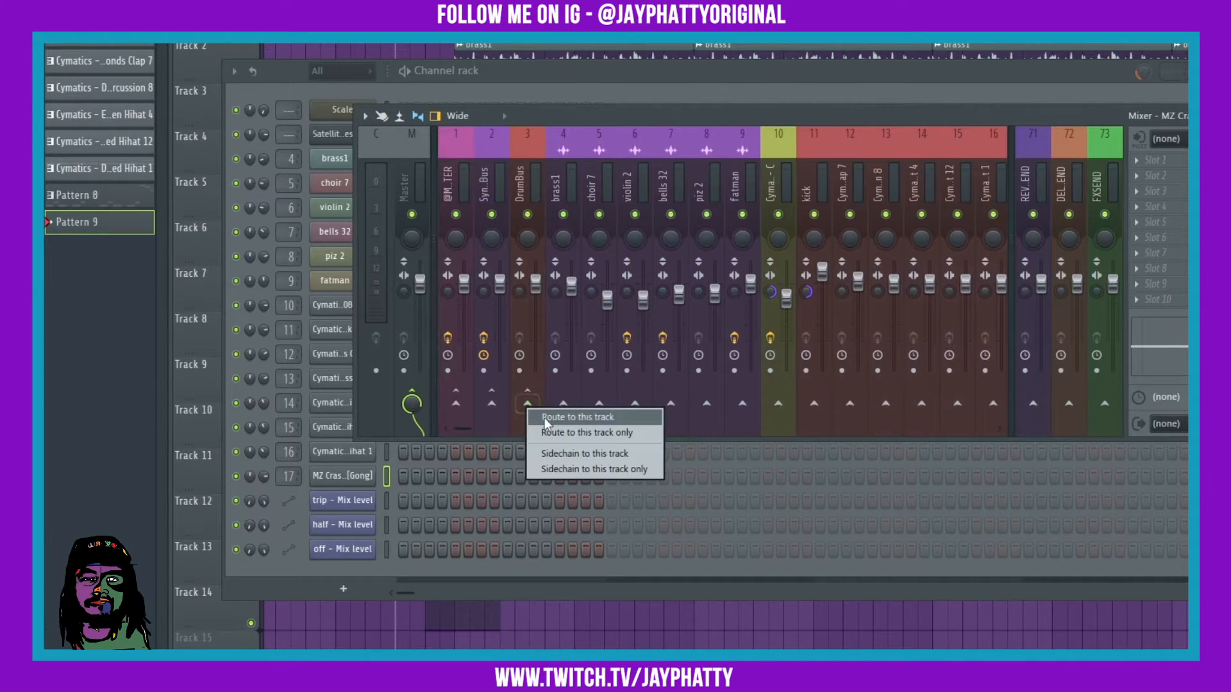
{"action": "left_click", "coordinate": [555, 435]}
{"action": "scroll", "coordinate": [602, 175], "scroll_direction": "right", "scroll_amount": 3}
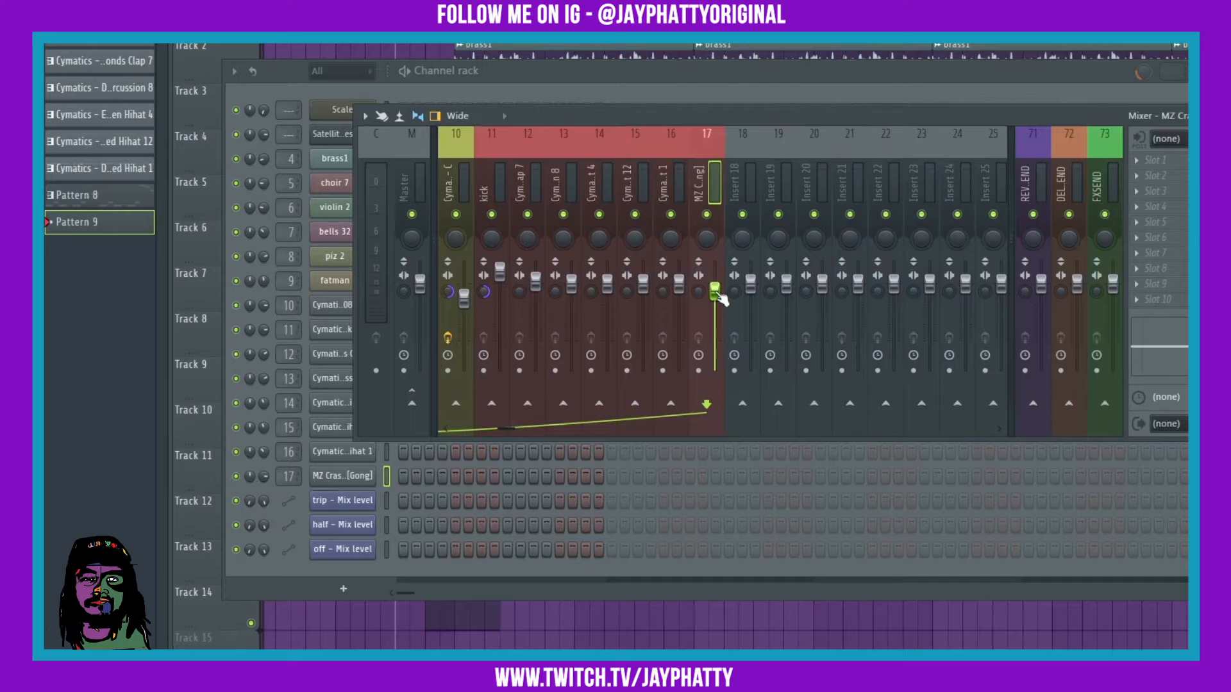
Place a hit on the first step of the MZ Crash [Gong] channel in Pattern 9 and clone that channel
{"action": "key", "text": "F5"}
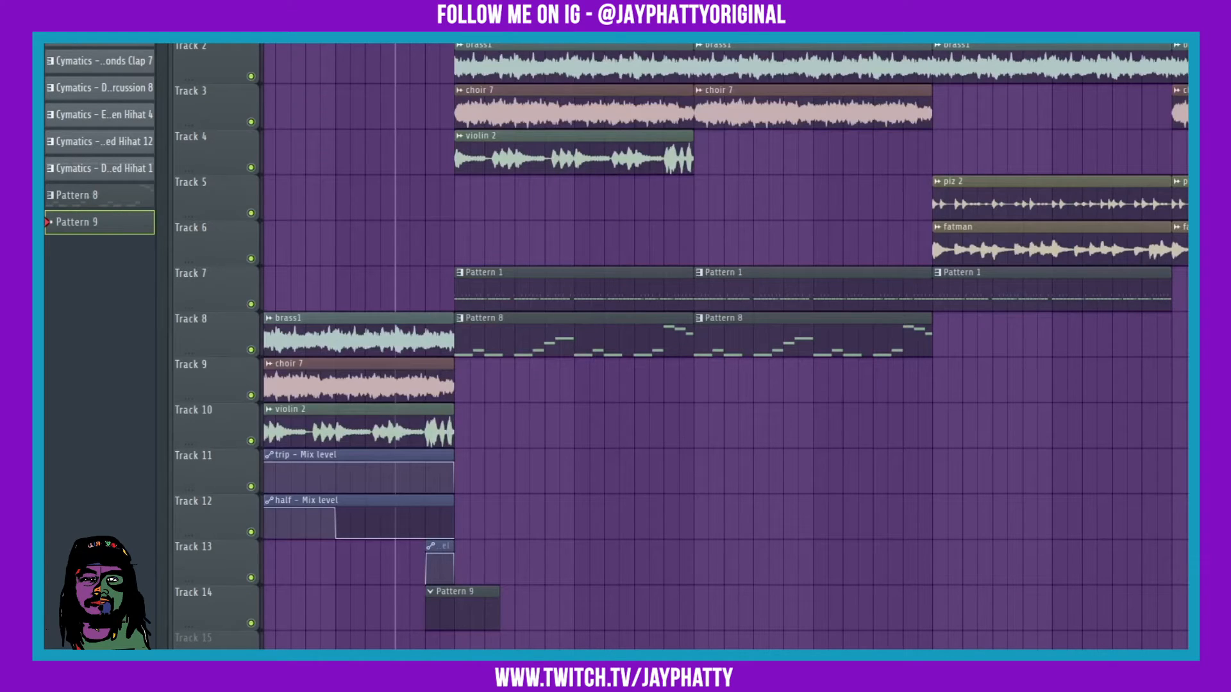
{"action": "key", "text": "F6"}
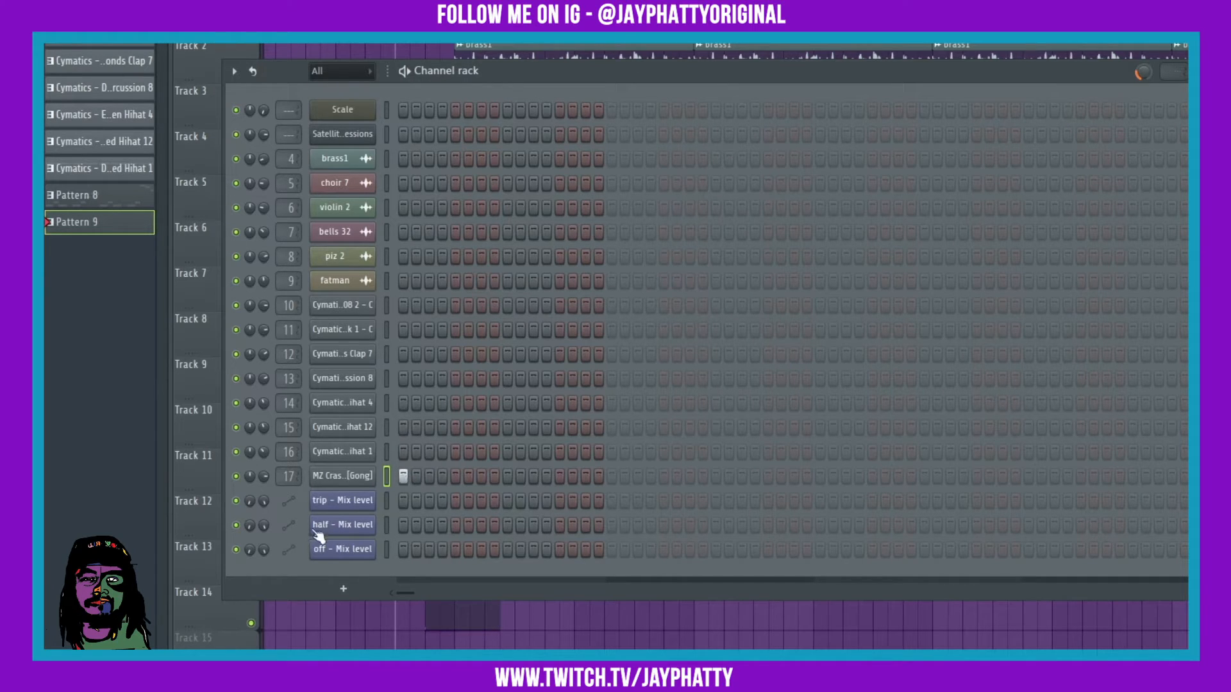
{"action": "right_click", "coordinate": [335, 476]}
{"action": "left_click", "coordinate": [404, 633]}
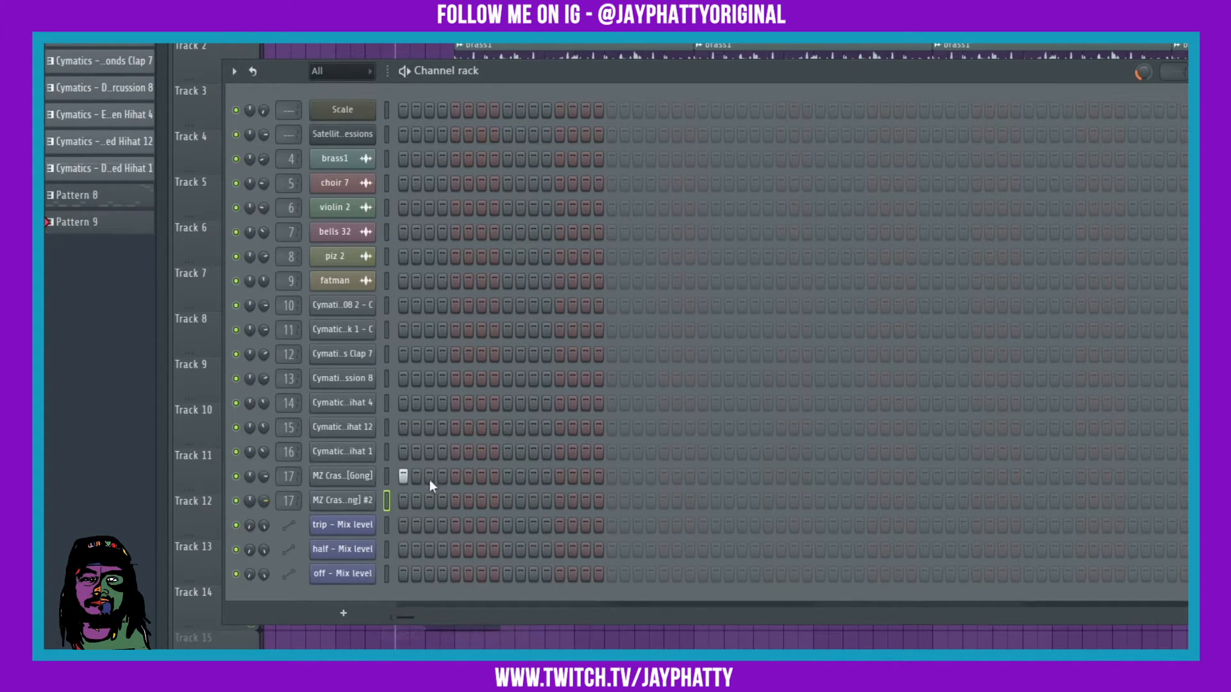
Open the original MZ Crash [Gong] channel's sample settings and reverse the sample
{"action": "left_click", "coordinate": [357, 481]}
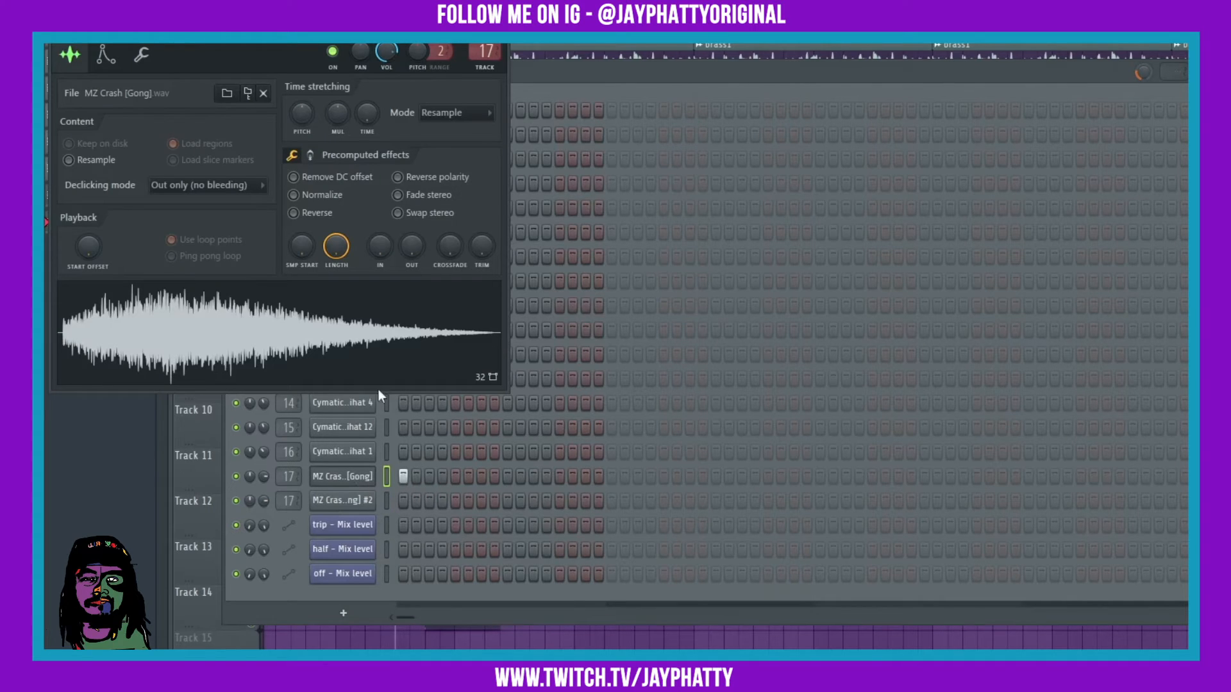
{"action": "left_click", "coordinate": [297, 214]}
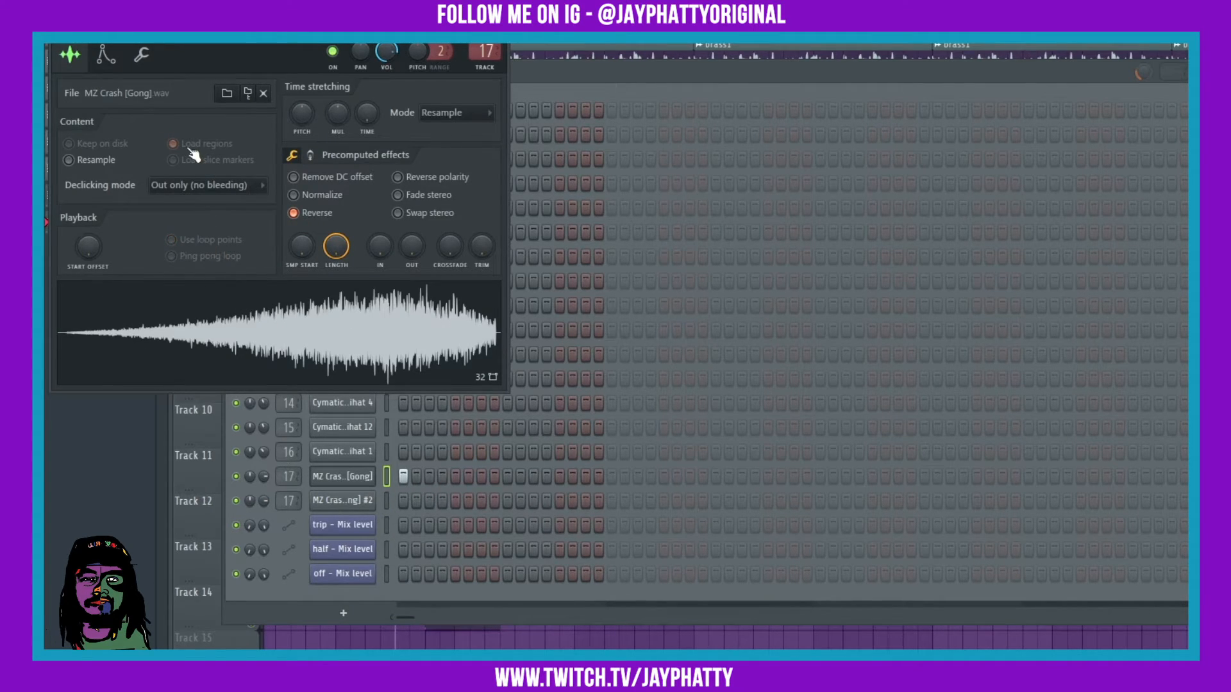
Close the crash sample settings, lengthen the Pattern 9 clip on Track 14, and play back the end of the intro
{"action": "left_click", "coordinate": [504, 46]}
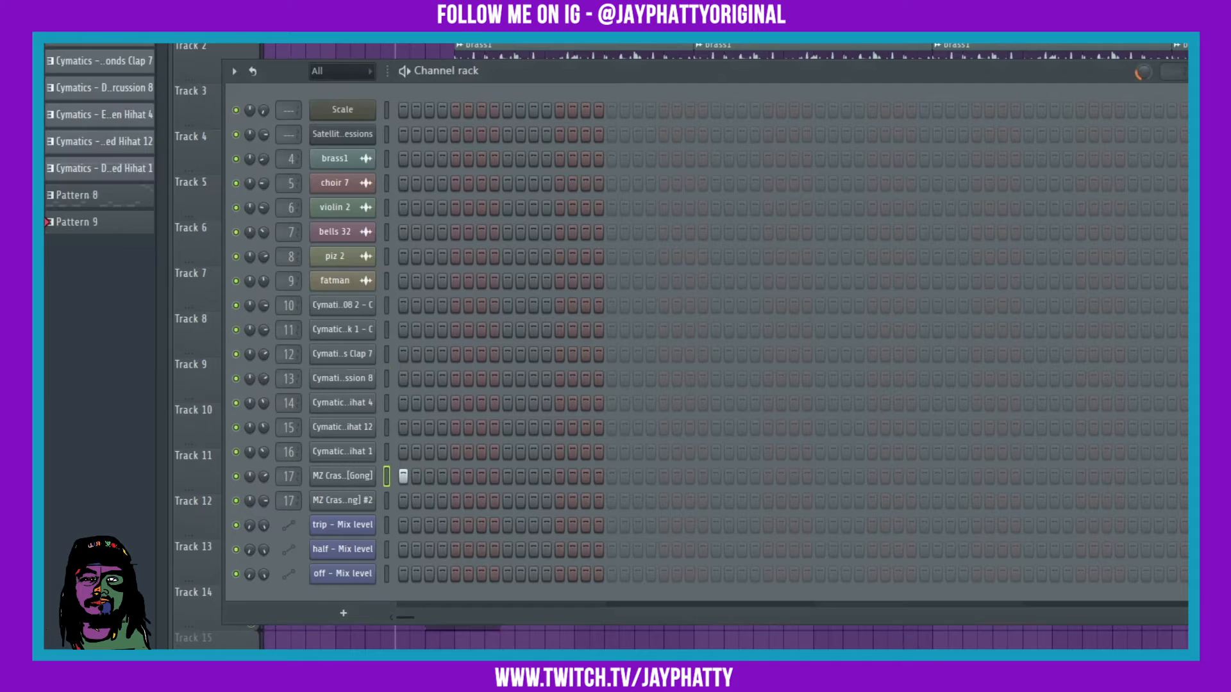
{"action": "key", "text": "F6"}
{"action": "left_click_drag", "start_coordinate": [461, 600], "coordinate": [573, 608]}
{"action": "key", "text": "space"}
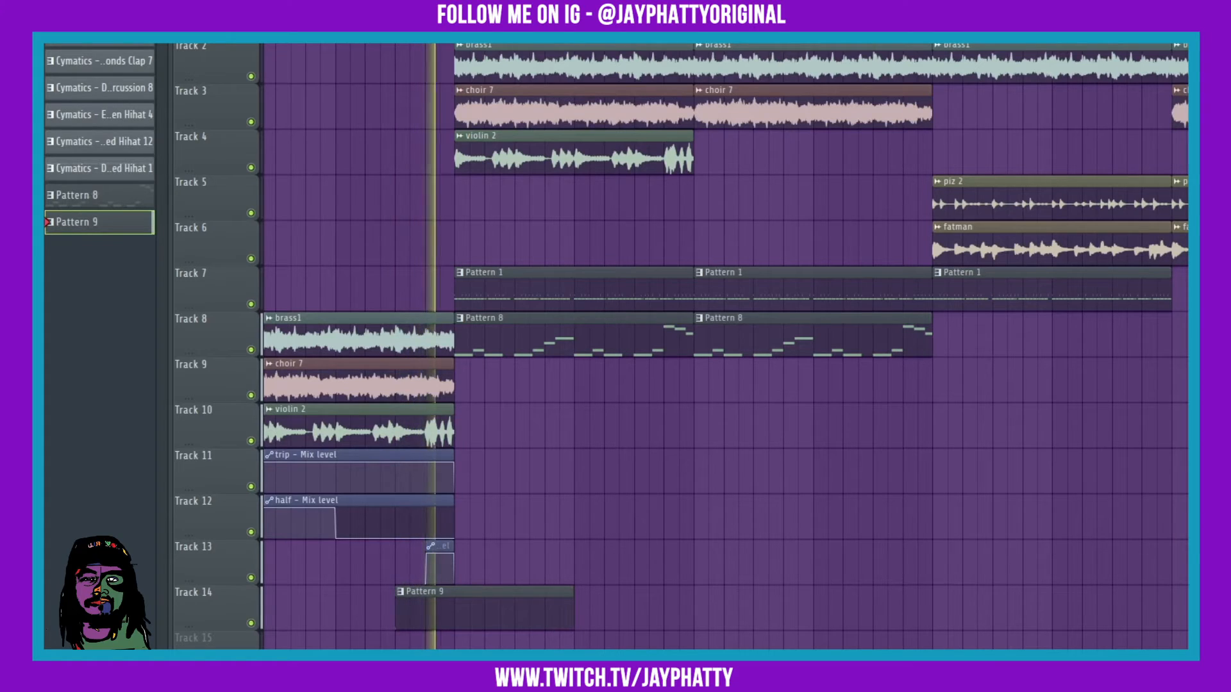
{"action": "key", "text": "space"}
Reposition the Pattern 9 clip on Track 14 to start slightly before the off - Mix level clip, auditioning each placement
{"action": "left_click_drag", "start_coordinate": [484, 607], "coordinate": [505, 604]}
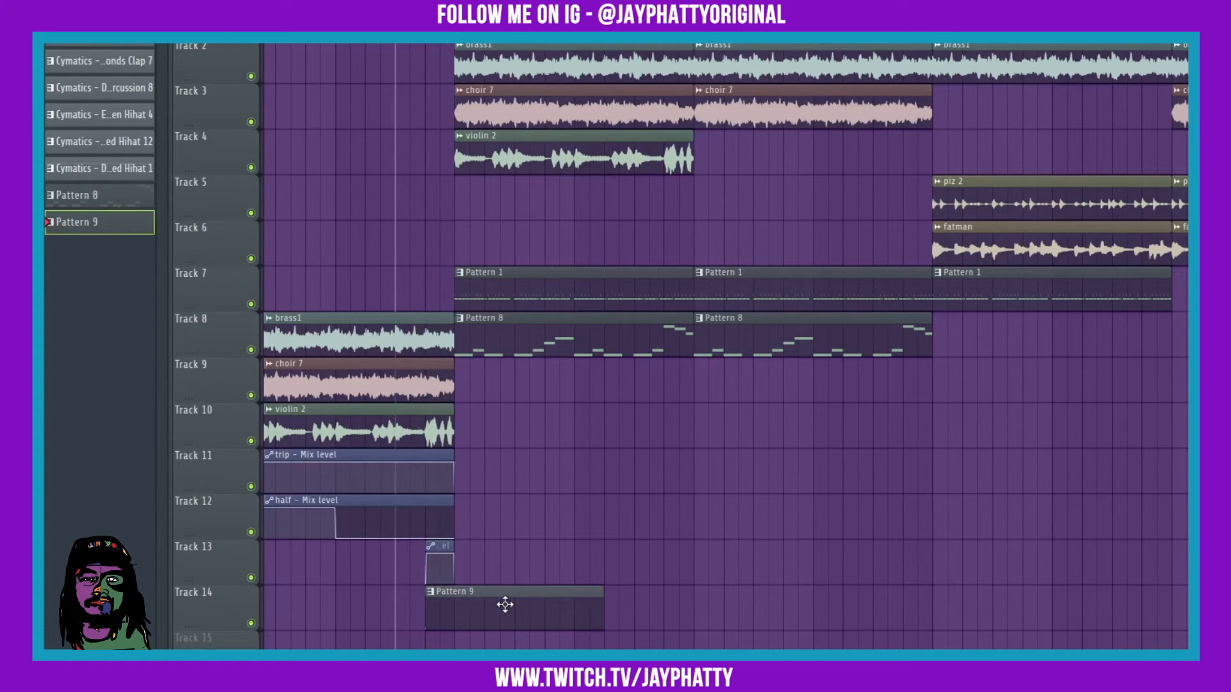
{"action": "key", "text": "space"}
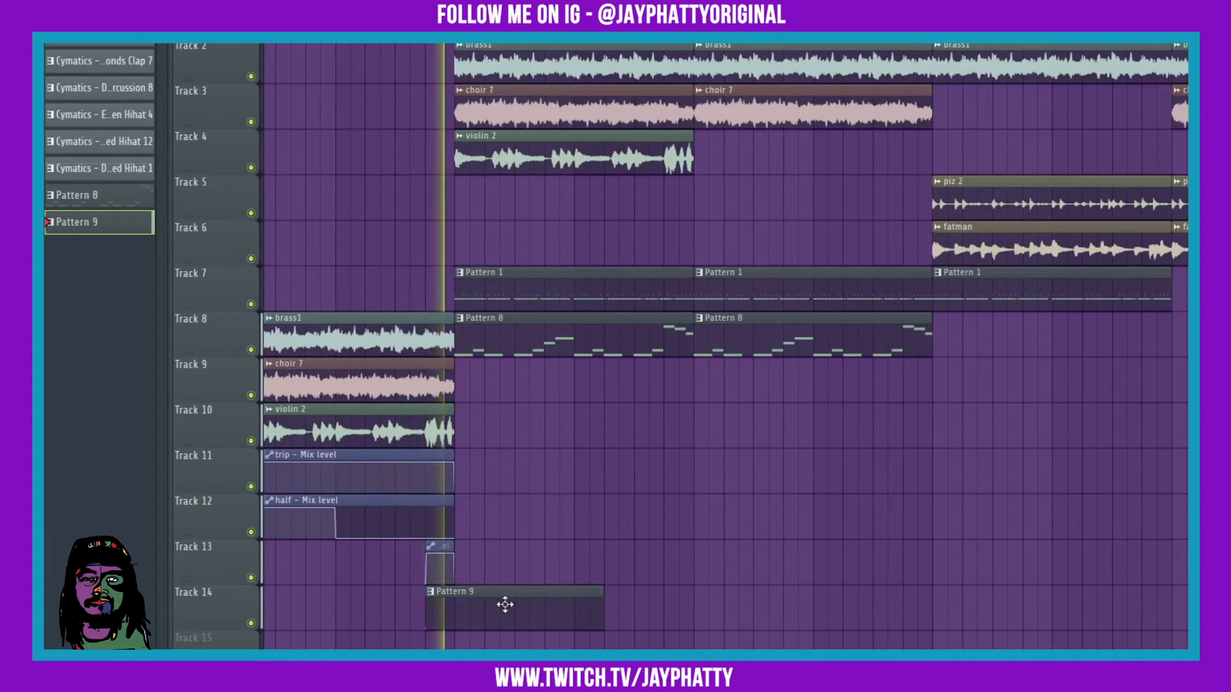
{"action": "key", "text": "space"}
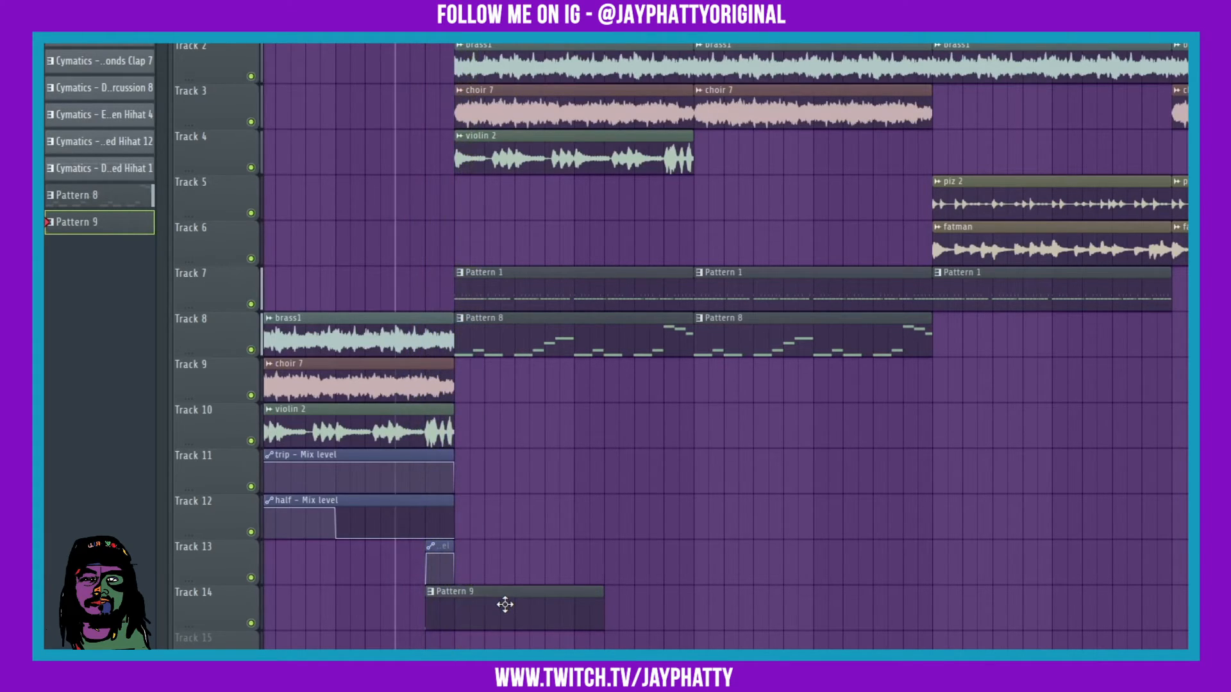
{"action": "left_click_drag", "start_coordinate": [505, 604], "coordinate": [484, 605]}
{"action": "key", "text": "space"}
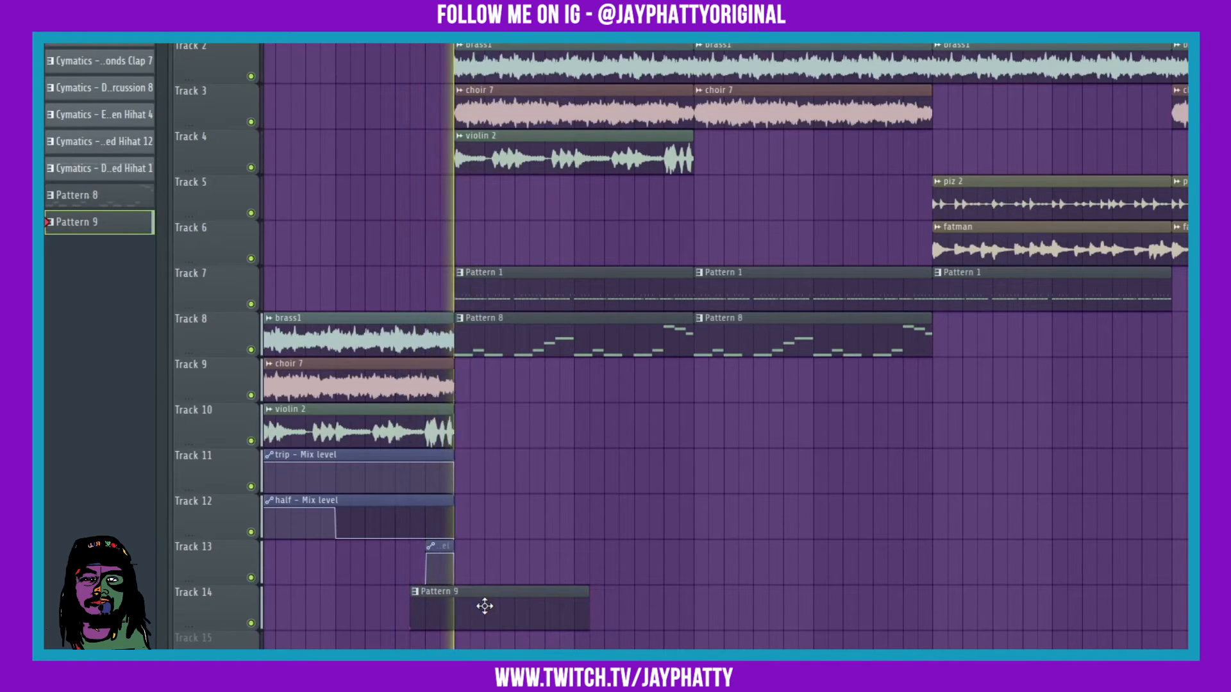
{"action": "key", "text": "space"}
Lower the original MZ Crash [Gong] channel's volume and place a hit on step 25 of the unreversed MZ Crash [Gong] #2 channel
{"action": "key", "text": "F6"}
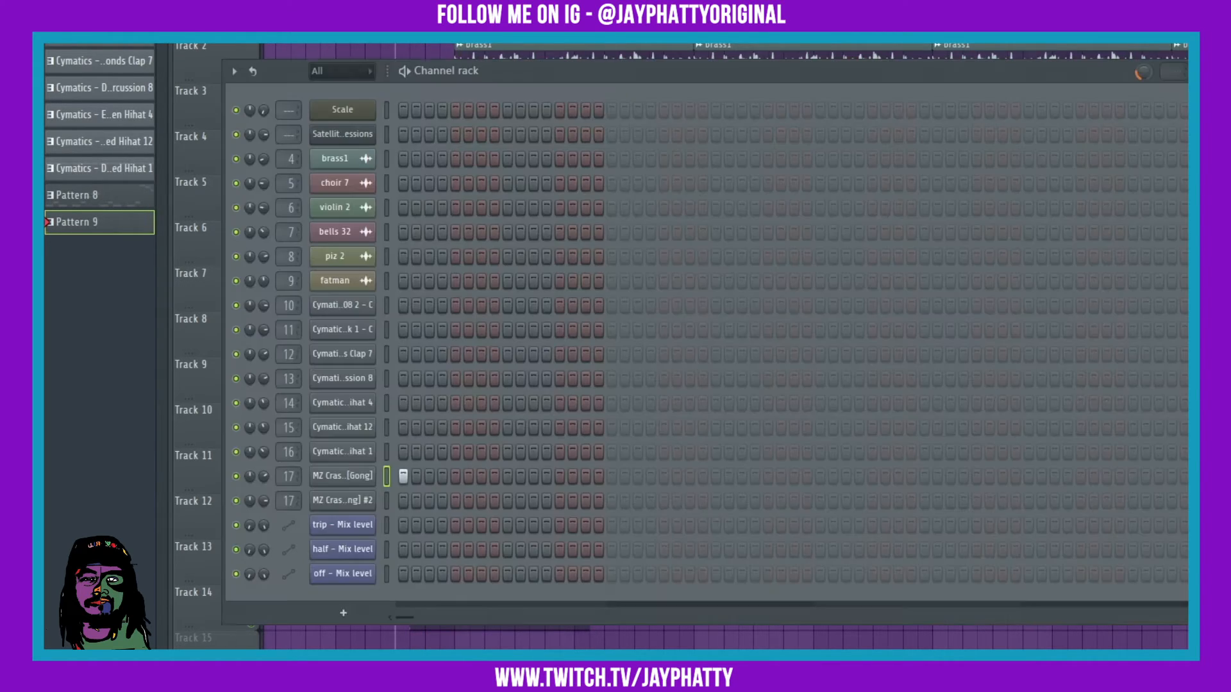
{"action": "left_click_drag", "start_coordinate": [263, 476], "coordinate": [262, 503]}
{"action": "left_click", "coordinate": [367, 502]}
{"action": "left_click", "coordinate": [521, 47]}
{"action": "left_click", "coordinate": [348, 481]}
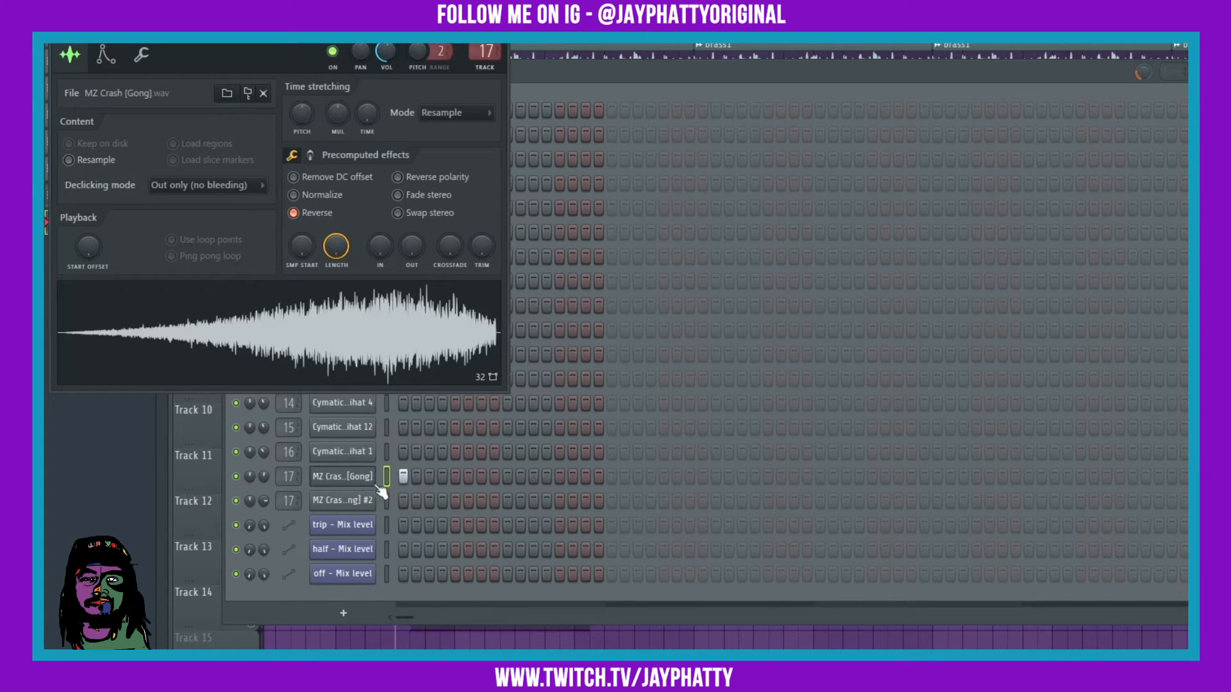
{"action": "left_click", "coordinate": [365, 501]}
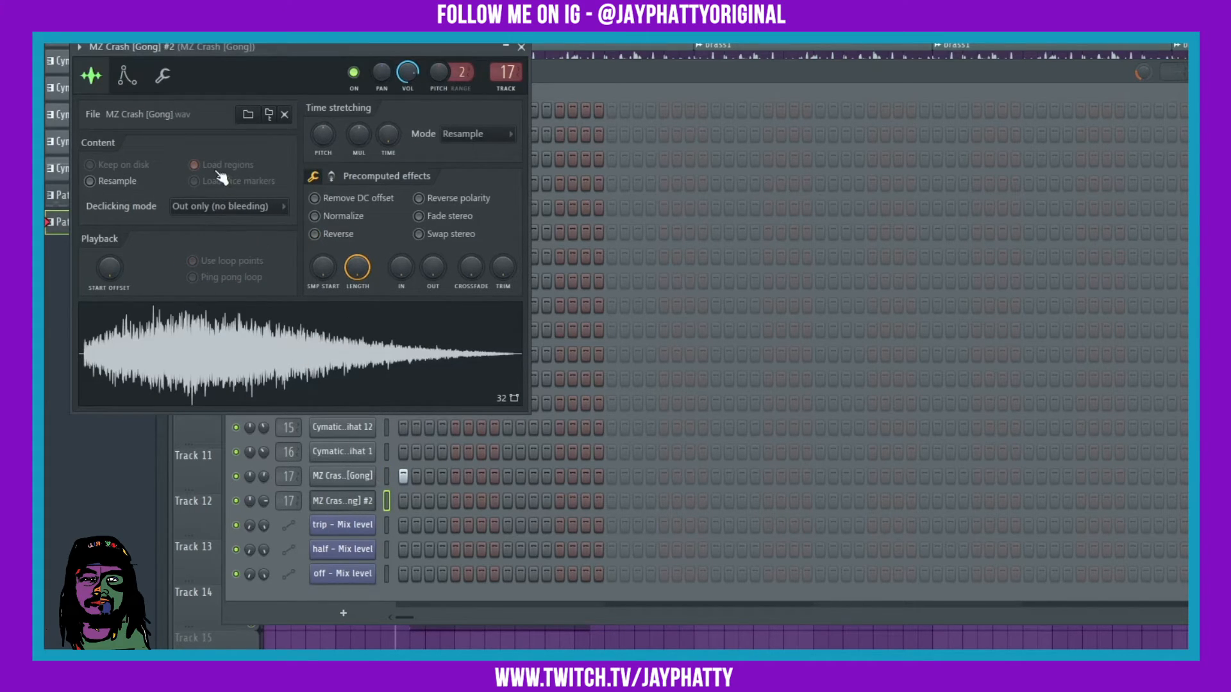
{"action": "left_click", "coordinate": [590, 97]}
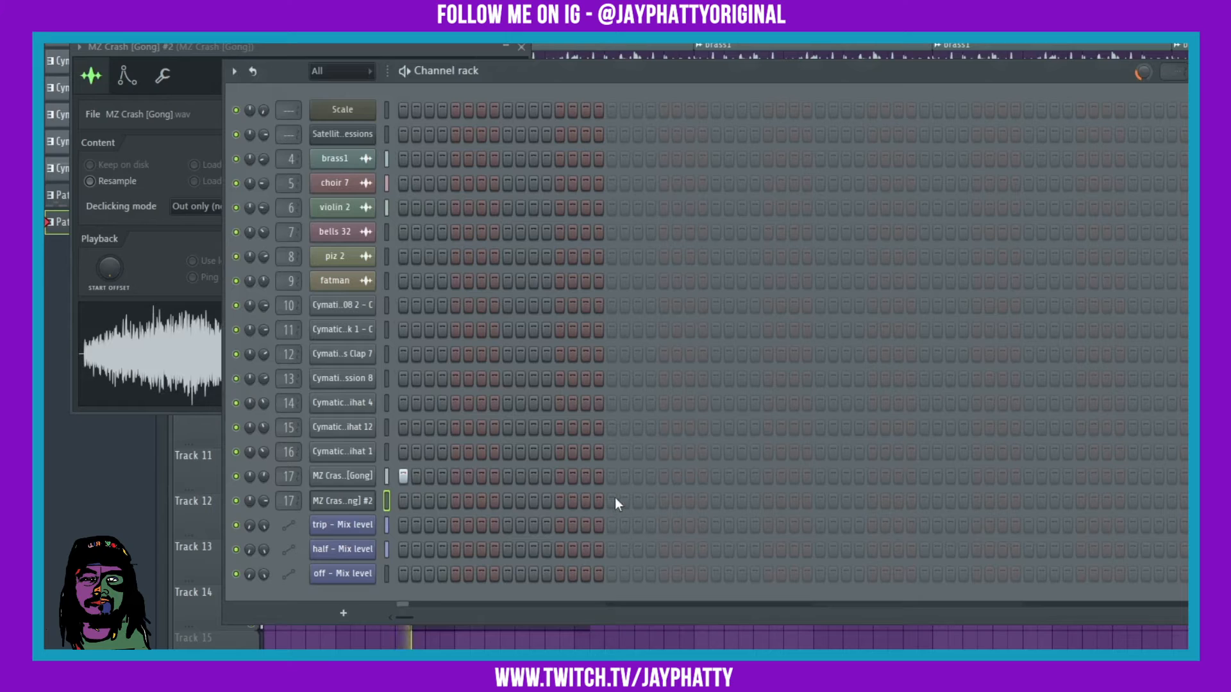
{"action": "left_click", "coordinate": [713, 502]}
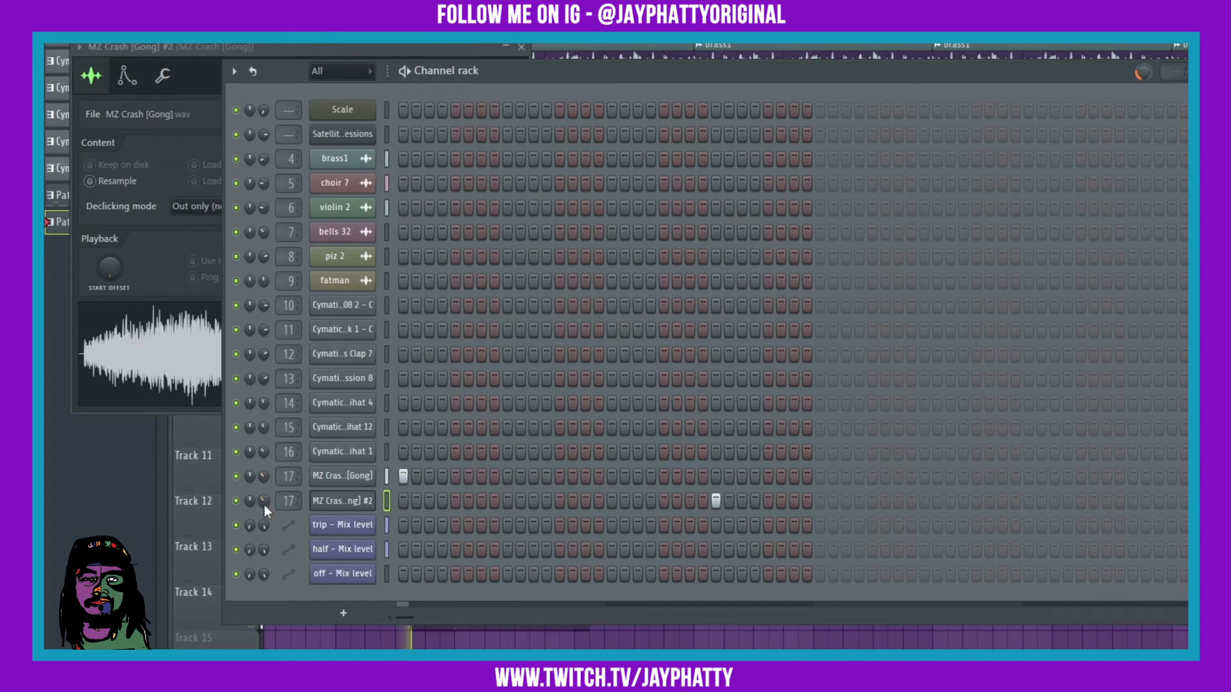
Insert Gross Beat in the first effect slot of the MZ Crash [Gong] mixer track and load its Flanging preset
{"action": "key", "text": "F9"}
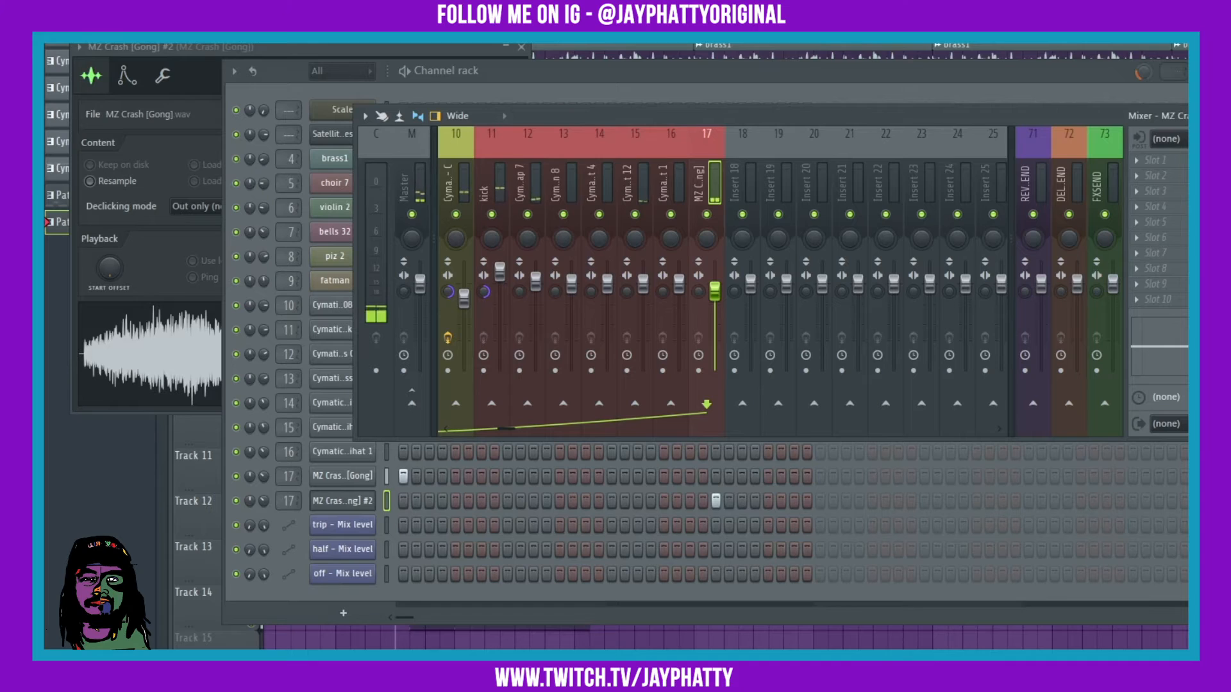
{"action": "left_click", "coordinate": [1168, 168]}
{"action": "left_click", "coordinate": [932, 74]}
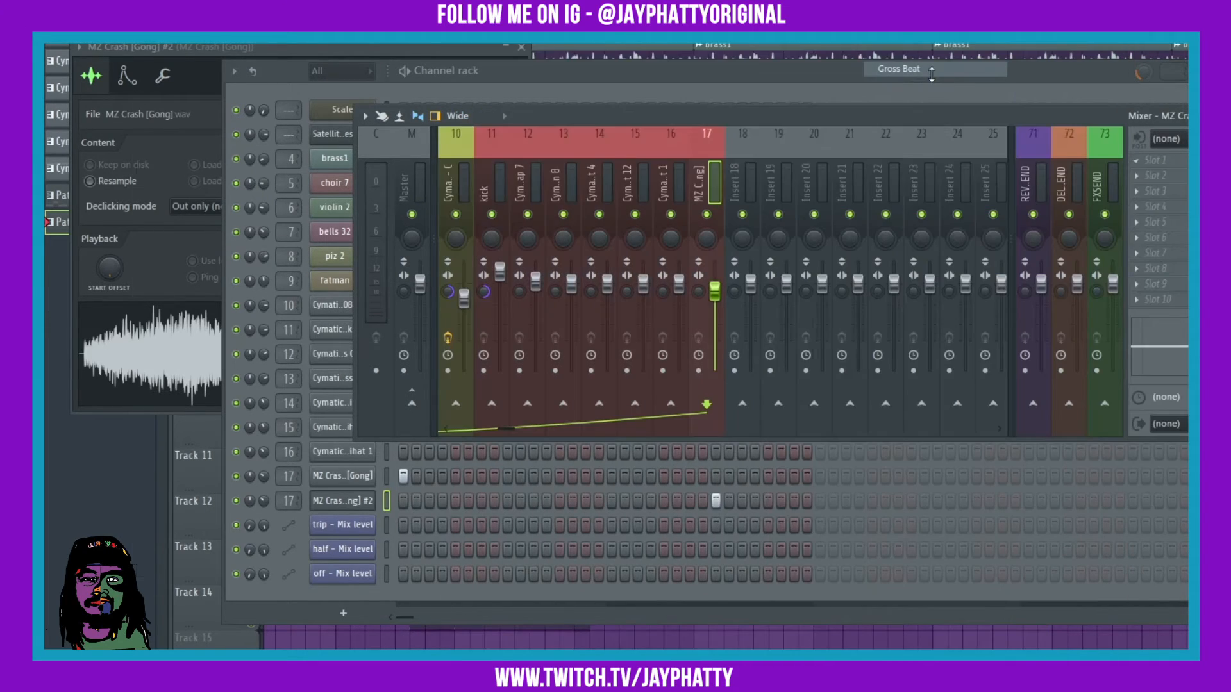
{"action": "left_click", "coordinate": [757, 111]}
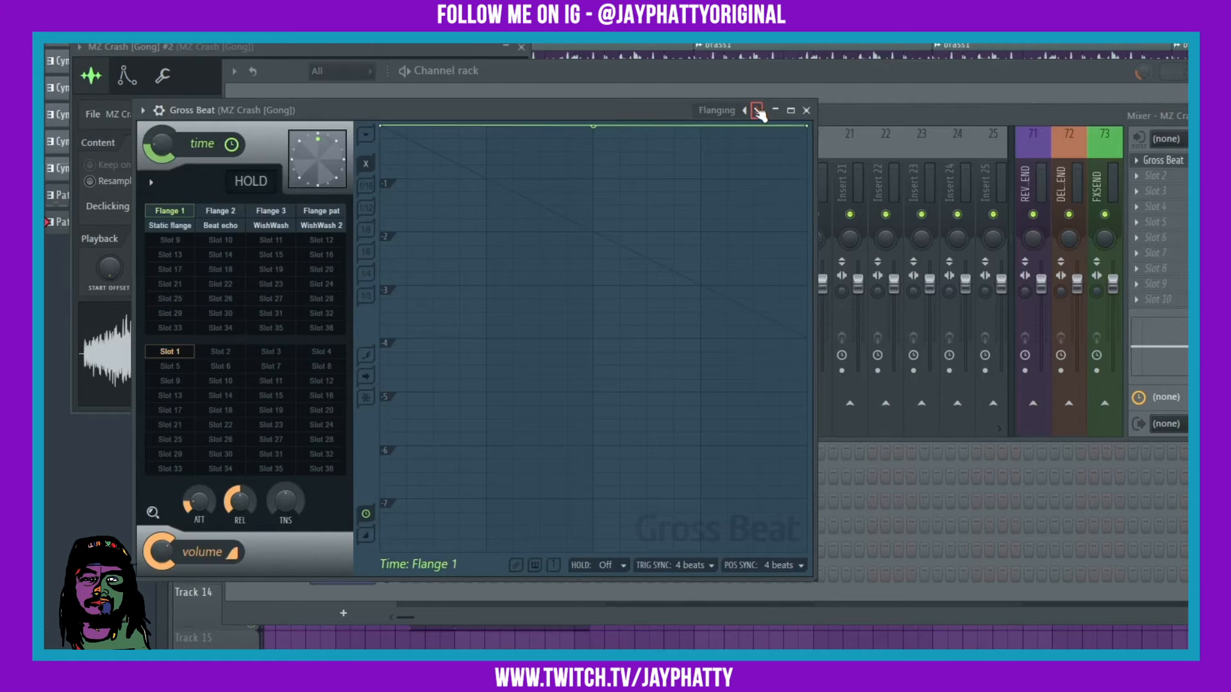
Play the arrangement through the intro into the beat, checking the crash track's Gross Beat effect, channel hits and mixer level
{"action": "key", "text": "space"}
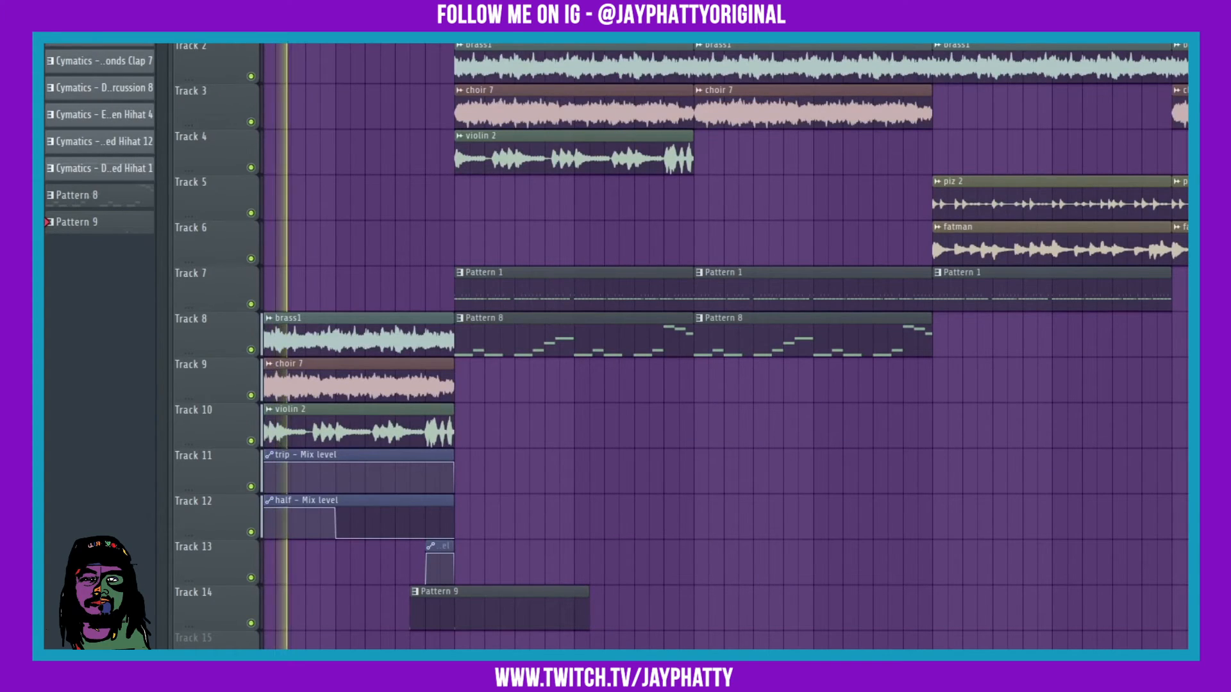
{"action": "key", "text": "F9"}
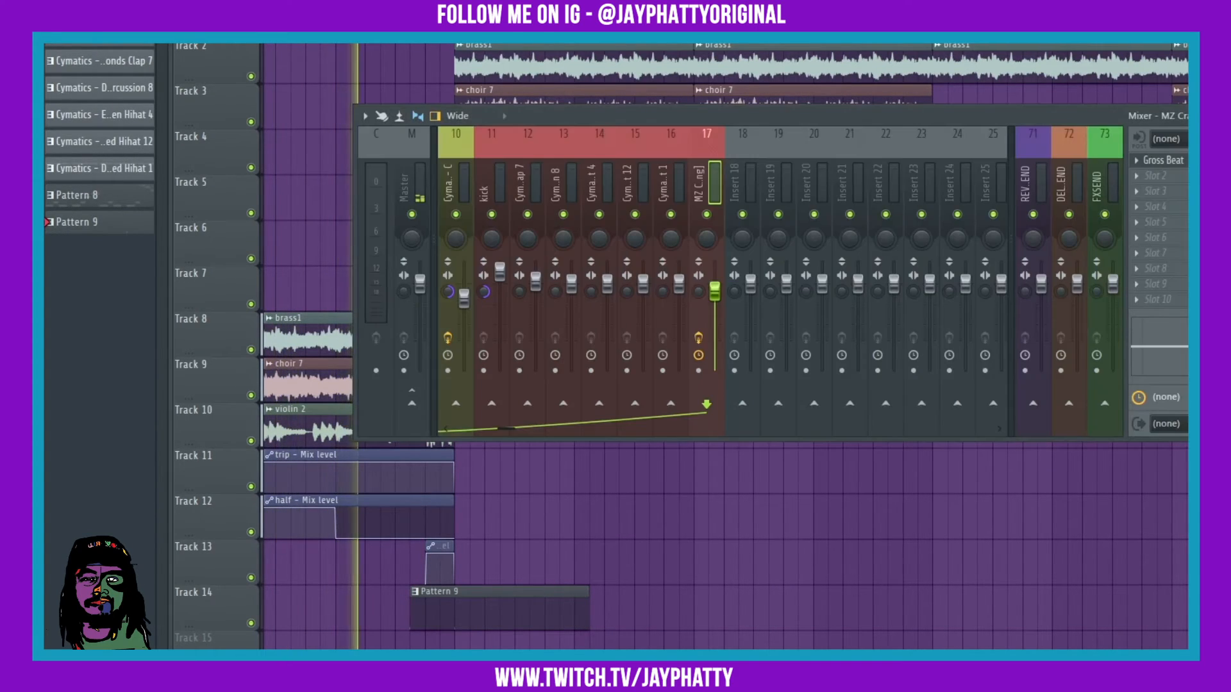
{"action": "left_click", "coordinate": [1164, 161]}
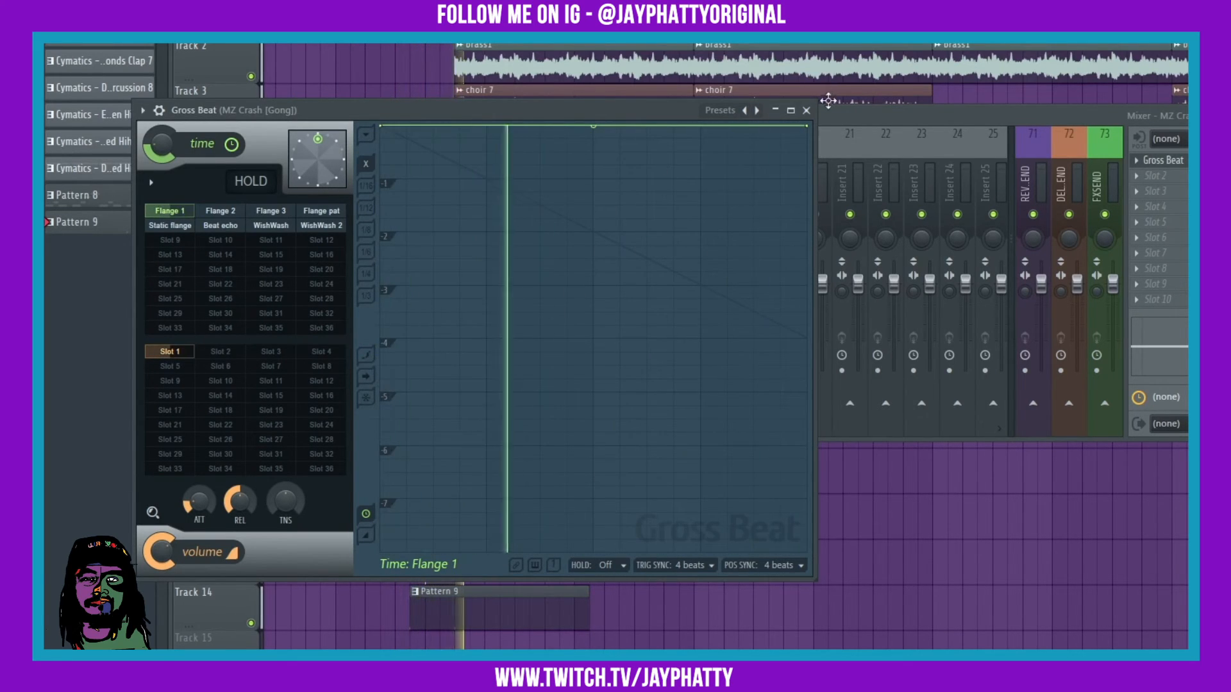
{"action": "left_click", "coordinate": [807, 110]}
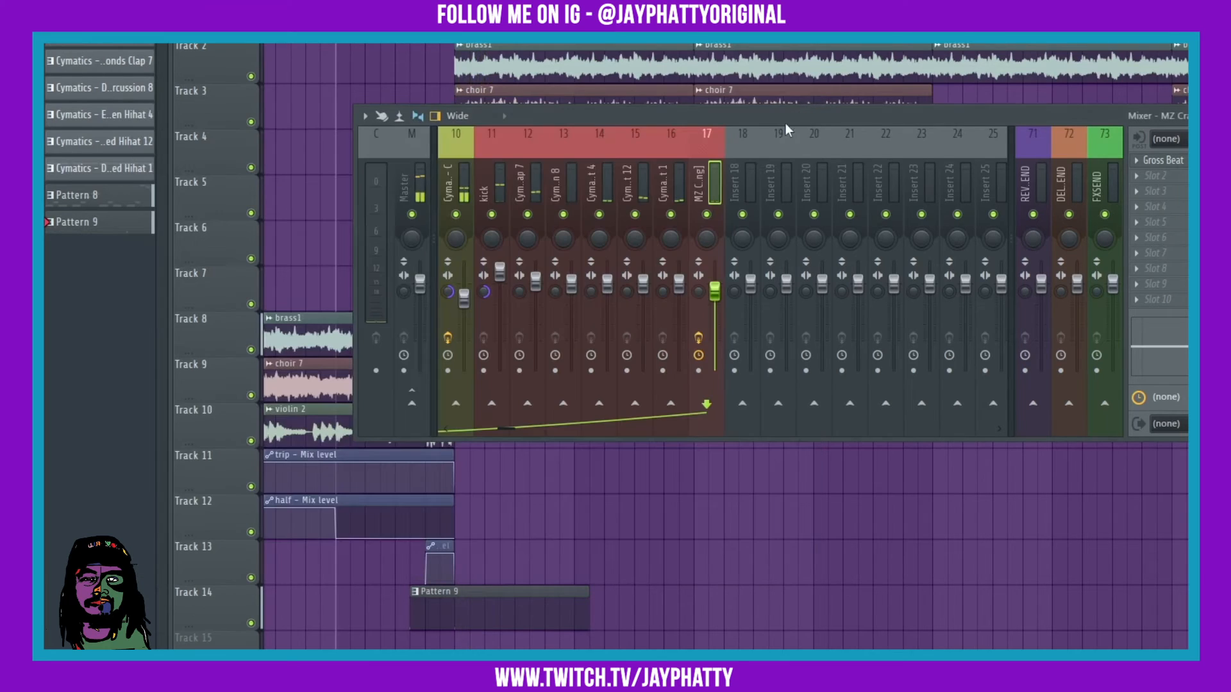
{"action": "key", "text": "F6"}
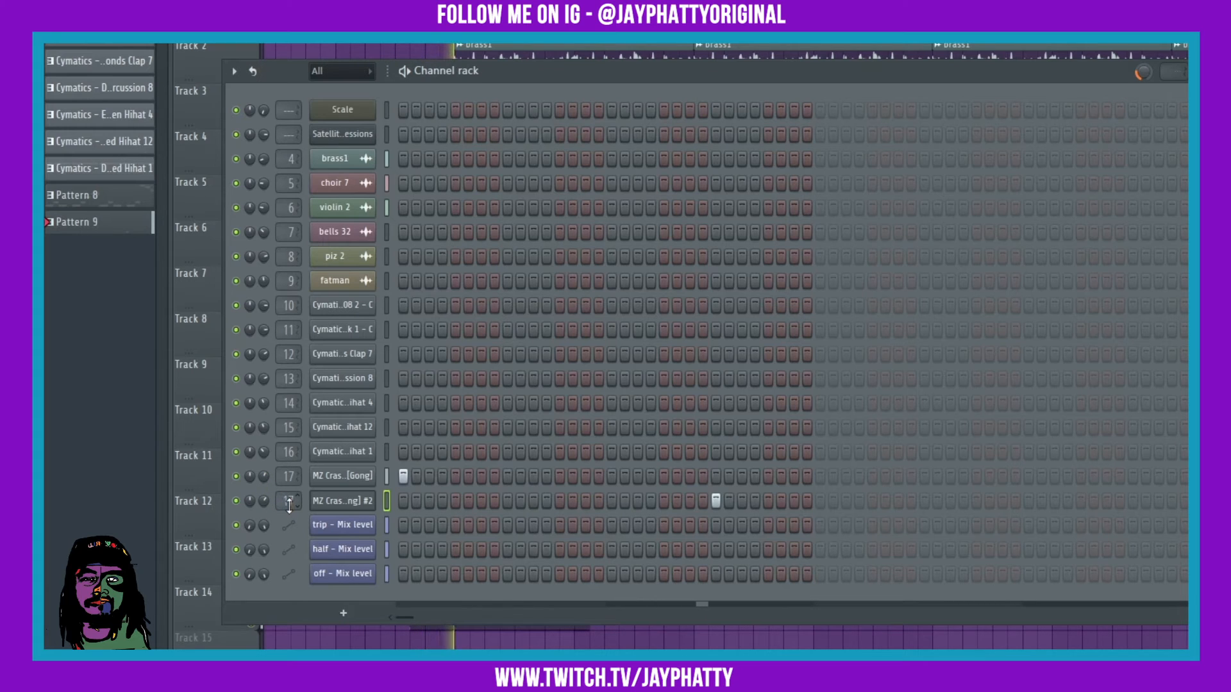
{"action": "key", "text": "F6"}
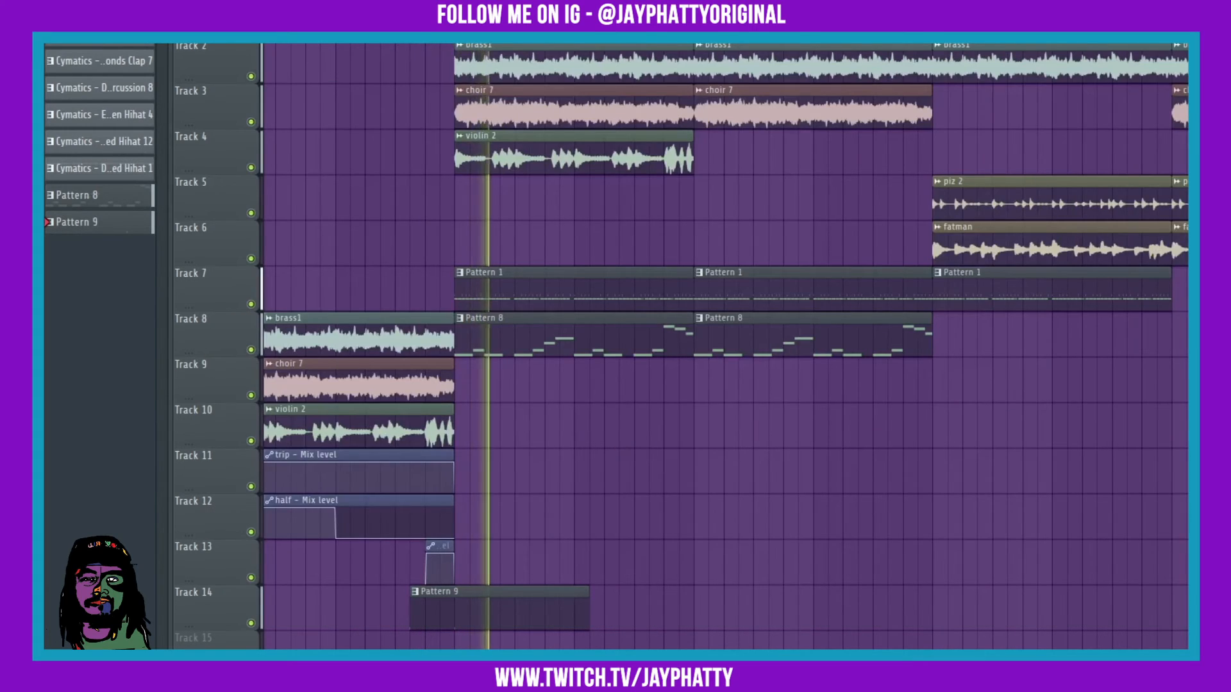
{"action": "scroll", "coordinate": [725, 346], "scroll_direction": "down", "scroll_amount": 4}
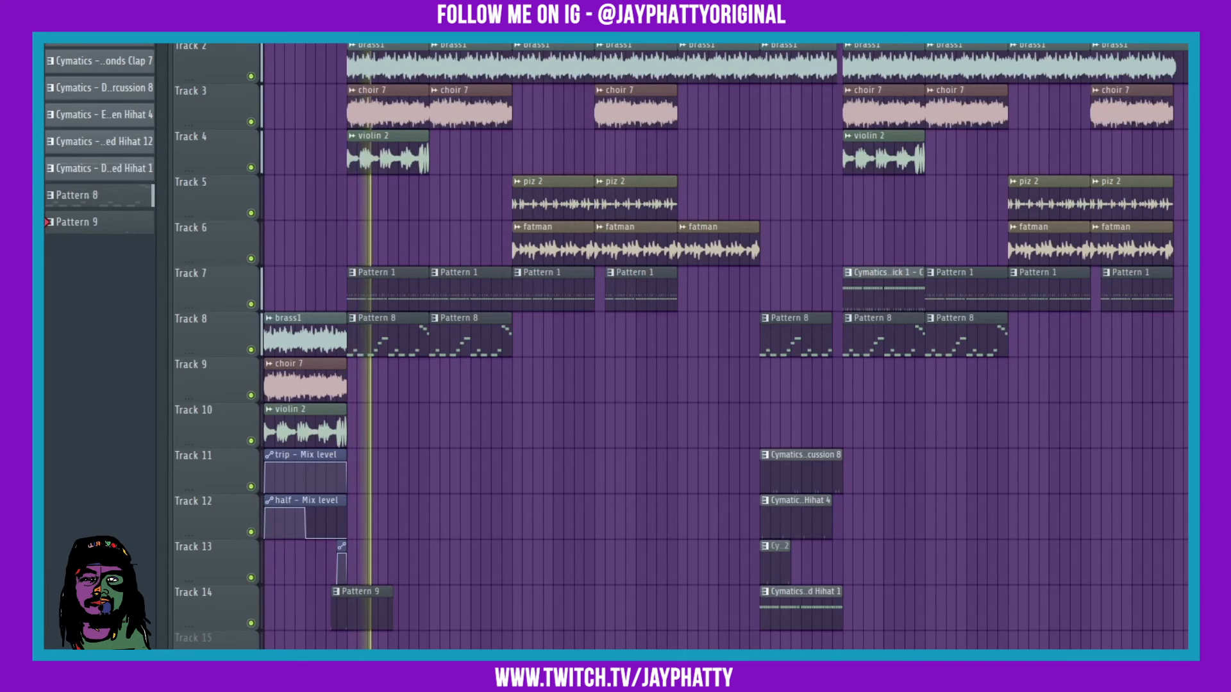
{"action": "key", "text": "F9"}
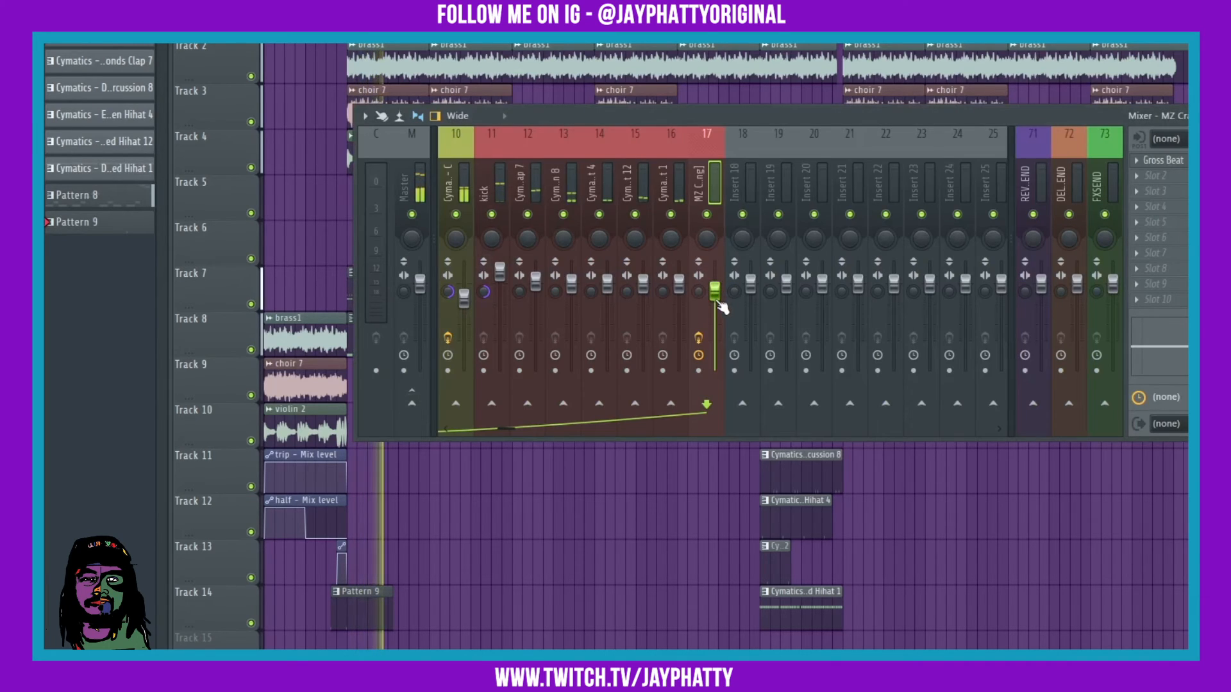